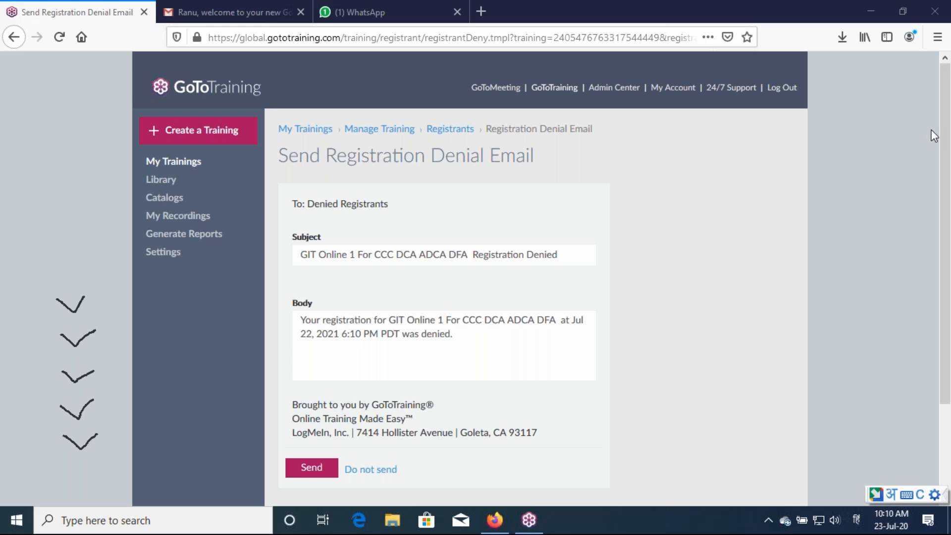
Bring the Firefox window with GoToTraining into focus
{"action": "left_click", "coordinate": [873, 15]}
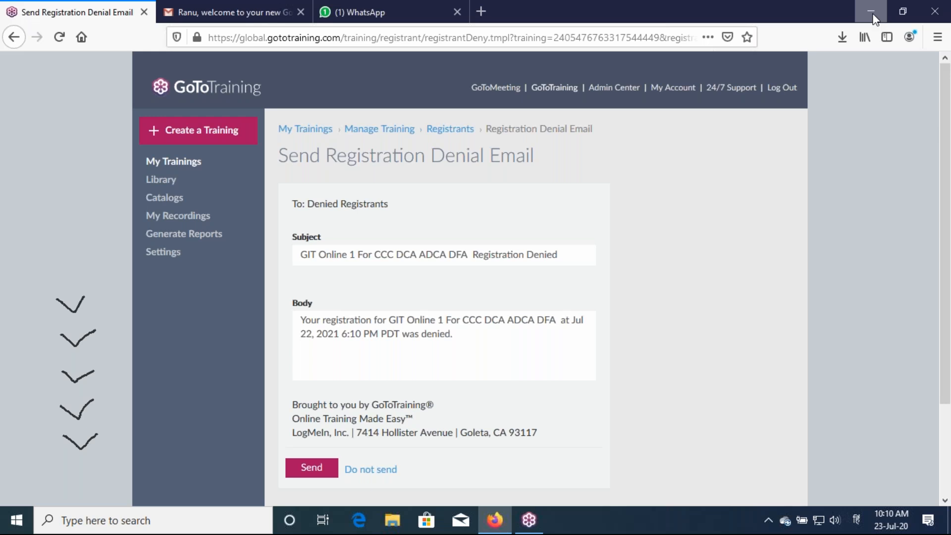
Minimize Firefox, clear the pen check marks and circle the taskbar clock
{"action": "left_click", "coordinate": [874, 16]}
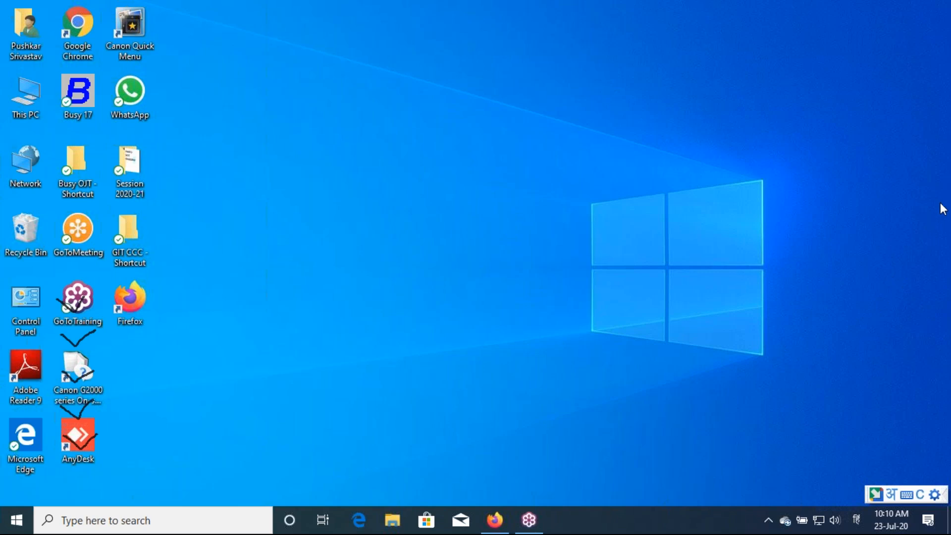
{"action": "left_click", "coordinate": [854, 301]}
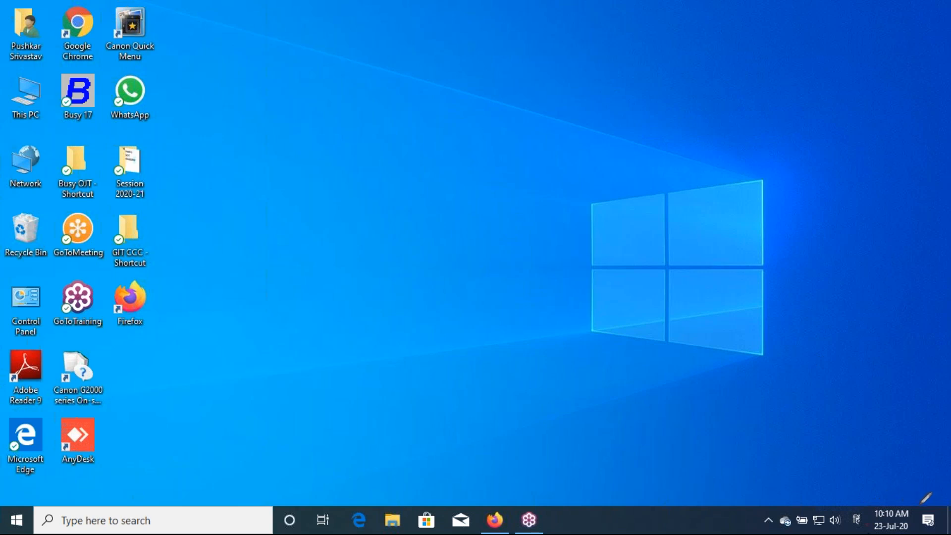
{"action": "mouse_move", "coordinate": [868, 517]}
{"action": "left_mouse_down"}
{"action": "mouse_move", "coordinate": [891, 491]}
{"action": "mouse_move", "coordinate": [924, 508]}
{"action": "mouse_move", "coordinate": [921, 525]}
{"action": "mouse_move", "coordinate": [896, 530]}
{"action": "mouse_move", "coordinate": [875, 530]}
{"action": "mouse_move", "coordinate": [869, 513]}
{"action": "left_mouse_up"}
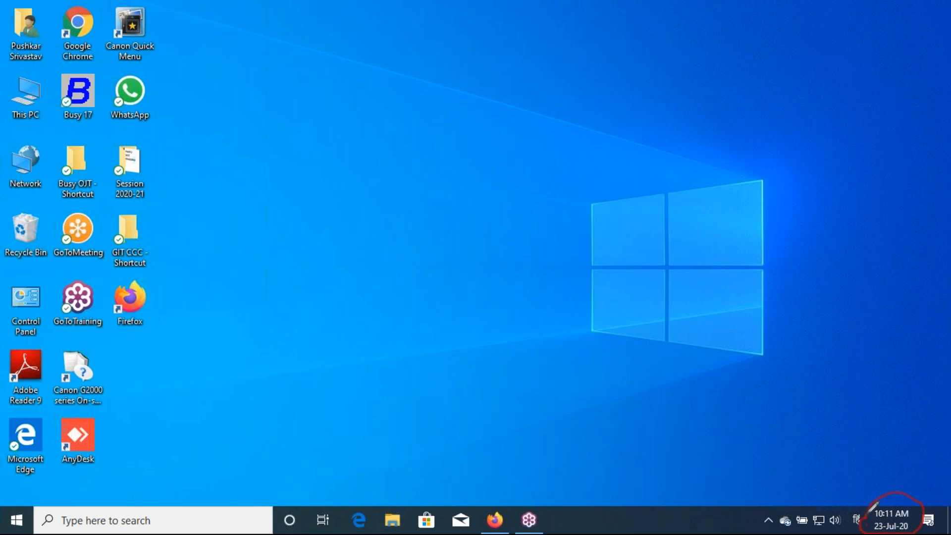
Choose Adjust date/time from the taskbar clock's context menu
{"action": "mouse_move", "coordinate": [887, 519]}
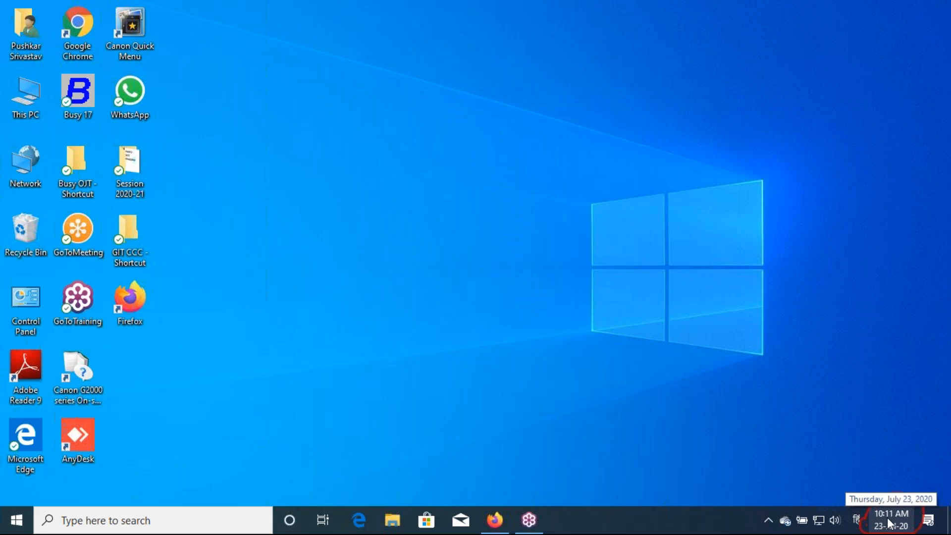
{"action": "right_click", "coordinate": [887, 517]}
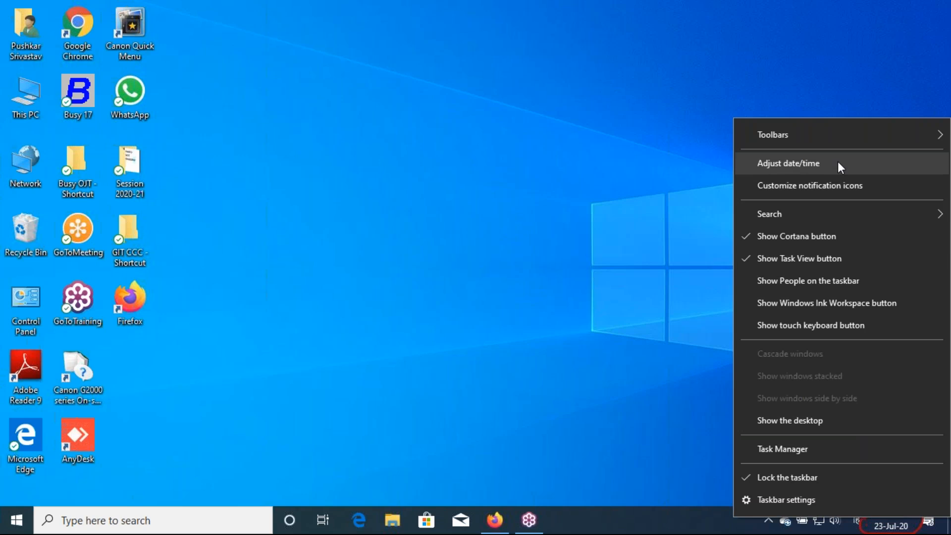
{"action": "left_click", "coordinate": [588, 310]}
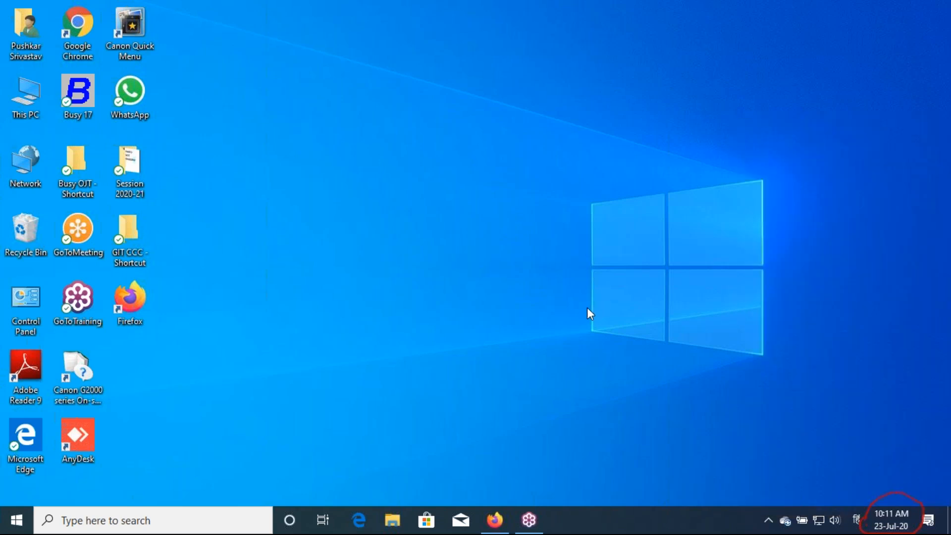
{"action": "right_click", "coordinate": [888, 527]}
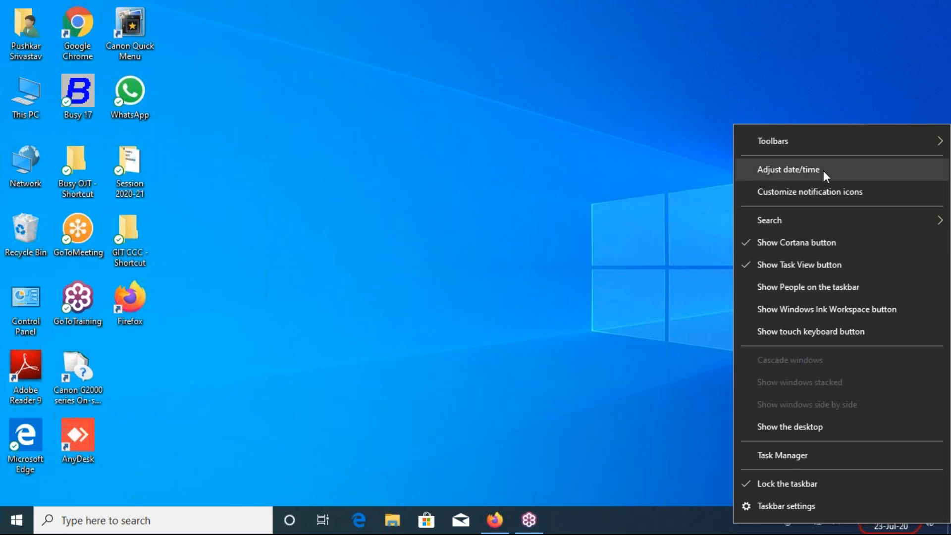
{"action": "left_click", "coordinate": [824, 171]}
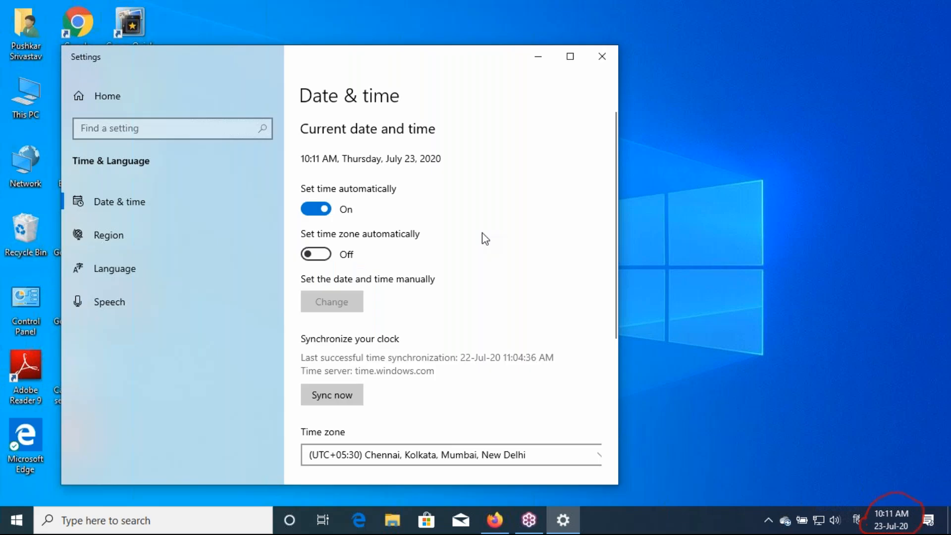
Maximize Settings and circle the (UTC+05:30) Chennai, Kolkata, Mumbai, New Delhi time zone
{"action": "scroll", "coordinate": [423, 293], "scroll_direction": "down", "scroll_amount": 3}
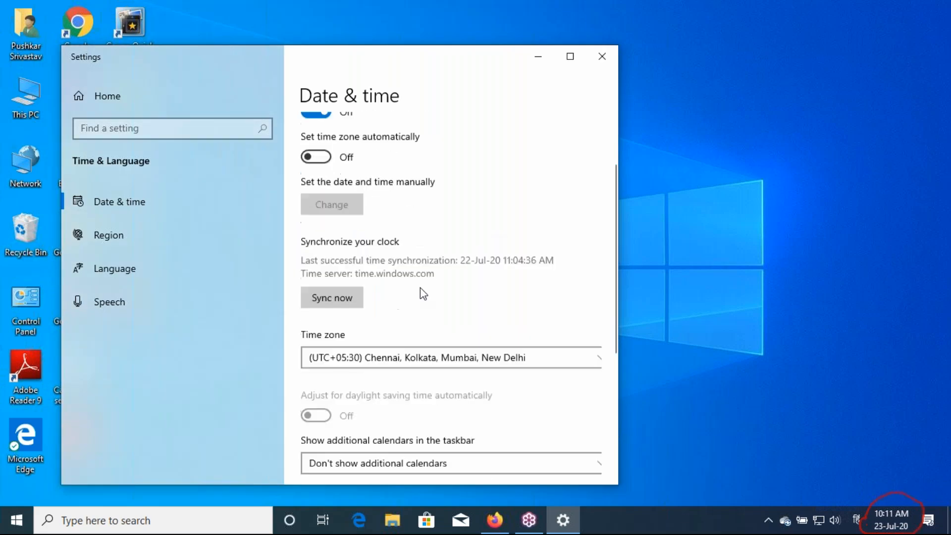
{"action": "scroll", "coordinate": [420, 287], "scroll_direction": "up", "scroll_amount": 2}
{"action": "left_click", "coordinate": [570, 56]}
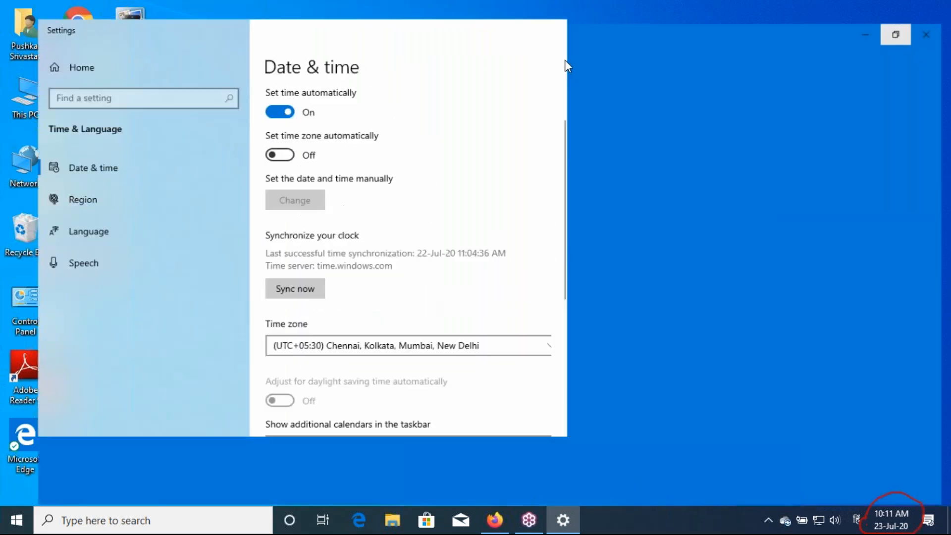
{"action": "scroll", "coordinate": [376, 373], "scroll_direction": "down", "scroll_amount": 1}
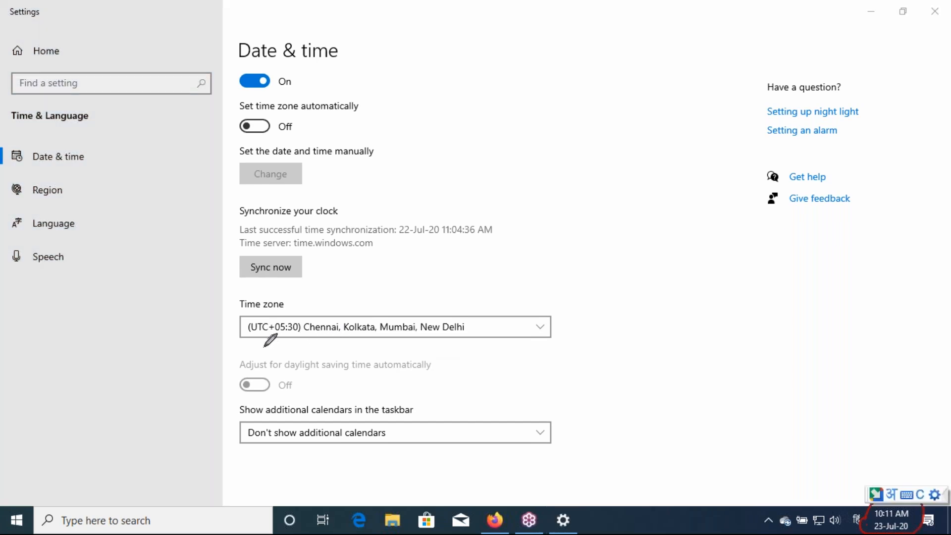
{"action": "mouse_move", "coordinate": [254, 345]}
{"action": "left_mouse_down"}
{"action": "mouse_move", "coordinate": [231, 337]}
{"action": "mouse_move", "coordinate": [233, 280]}
{"action": "mouse_move", "coordinate": [562, 303]}
{"action": "mouse_move", "coordinate": [558, 344]}
{"action": "mouse_move", "coordinate": [252, 346]}
{"action": "left_mouse_up"}
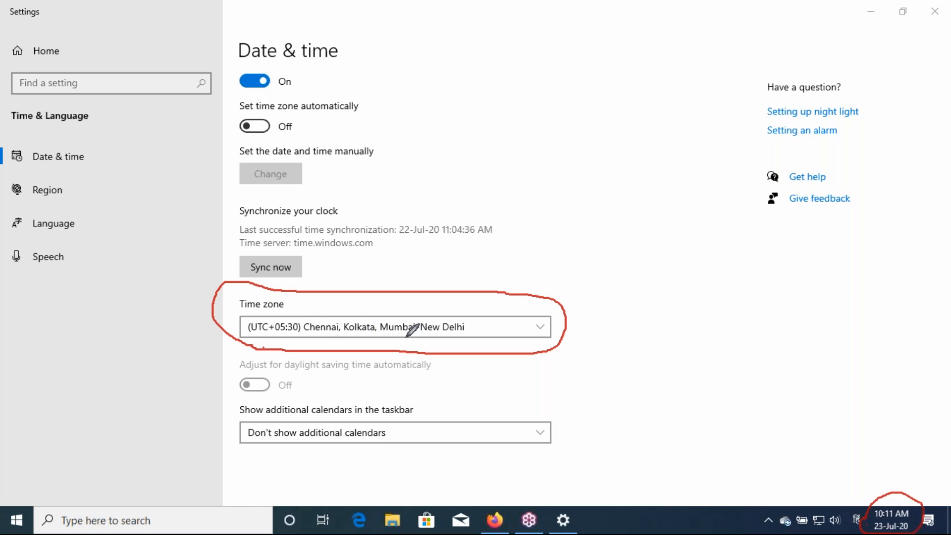
Switch the time zone from the dropdown to (UTC+05:00) Islamabad, Karachi
{"action": "key", "text": "Escape"}
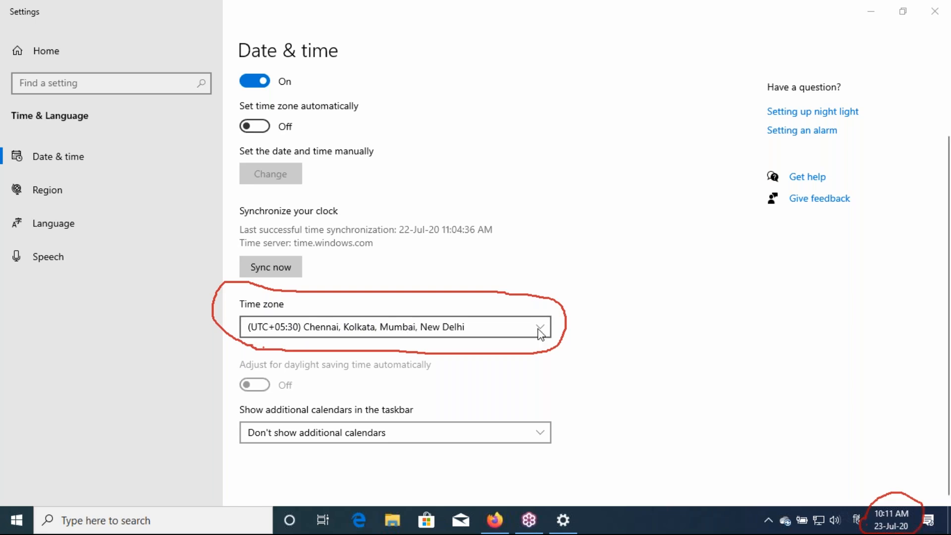
{"action": "left_click", "coordinate": [538, 330]}
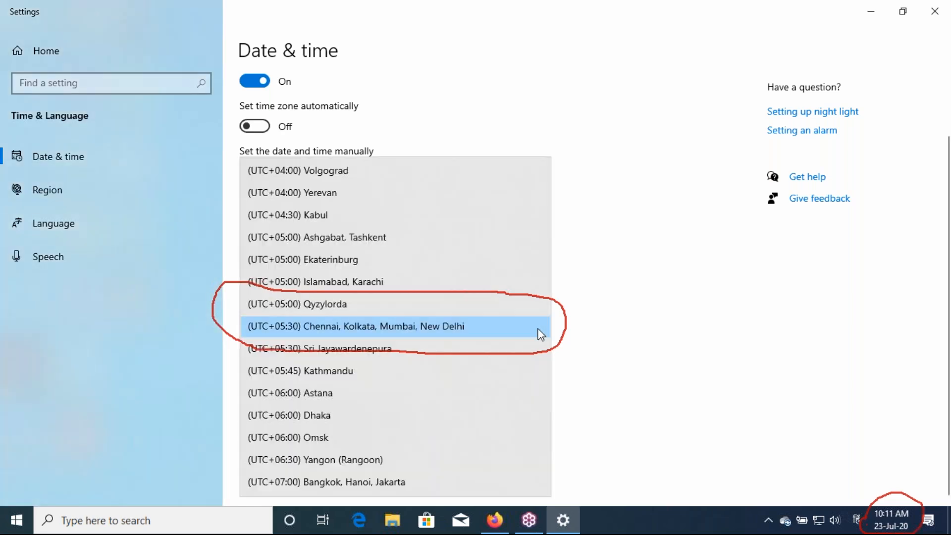
{"action": "scroll", "coordinate": [463, 300], "scroll_direction": "down", "scroll_amount": 5}
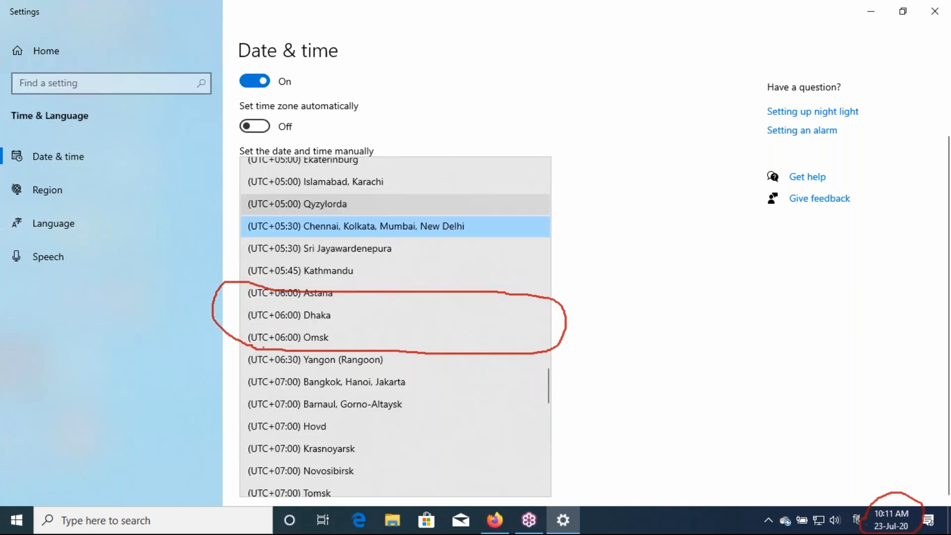
{"action": "scroll", "coordinate": [395, 327], "scroll_direction": "down", "scroll_amount": 3}
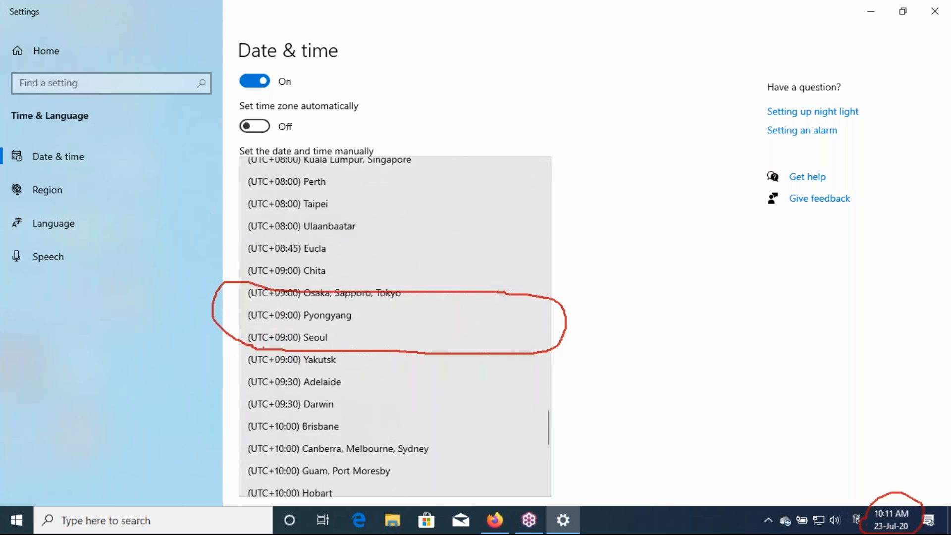
{"action": "scroll", "coordinate": [396, 327], "scroll_direction": "down", "scroll_amount": 2}
{"action": "scroll", "coordinate": [395, 327], "scroll_direction": "up", "scroll_amount": 8}
{"action": "scroll", "coordinate": [403, 187], "scroll_direction": "up", "scroll_amount": 1}
{"action": "left_click", "coordinate": [403, 184]}
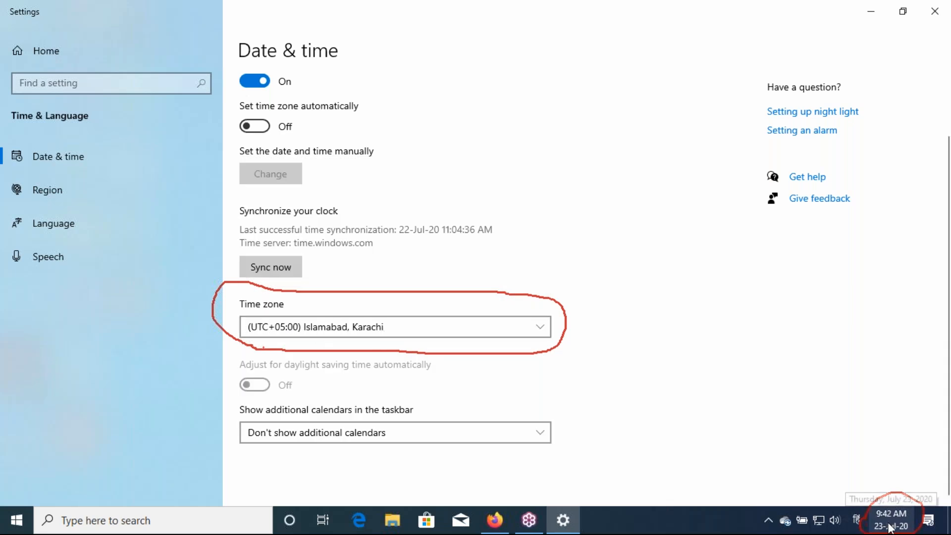
{"action": "mouse_move", "coordinate": [877, 519]}
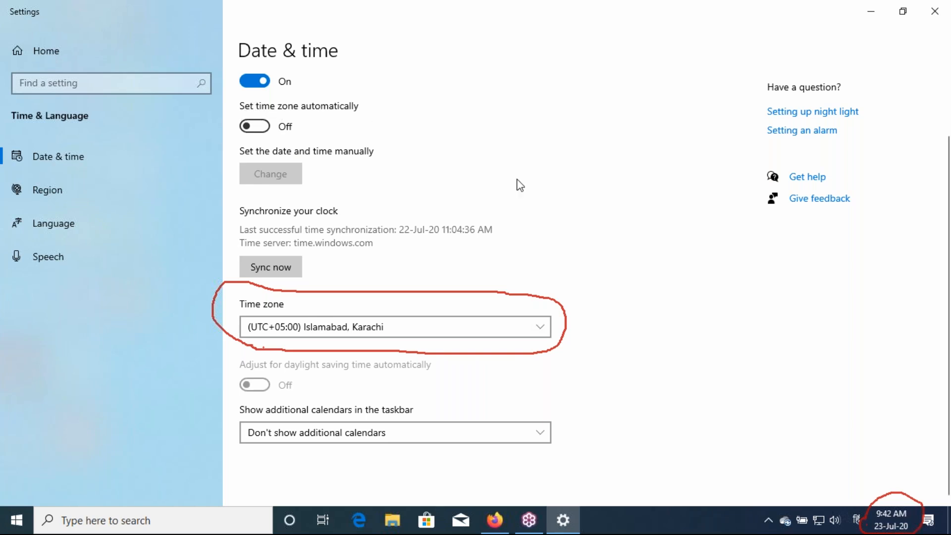
{"action": "left_click", "coordinate": [941, 200]}
Turn Set time automatically off, marking it and the manual date and time option
{"action": "left_click", "coordinate": [854, 232]}
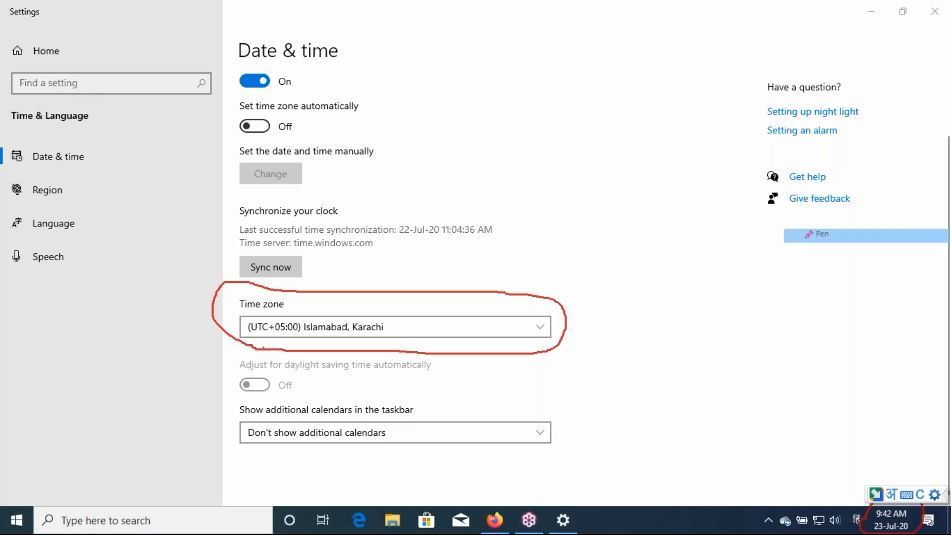
{"action": "mouse_move", "coordinate": [228, 113]}
{"action": "left_mouse_down"}
{"action": "mouse_move", "coordinate": [248, 56]}
{"action": "mouse_move", "coordinate": [319, 68]}
{"action": "mouse_move", "coordinate": [379, 101]}
{"action": "mouse_move", "coordinate": [352, 118]}
{"action": "mouse_move", "coordinate": [227, 113]}
{"action": "left_mouse_up"}
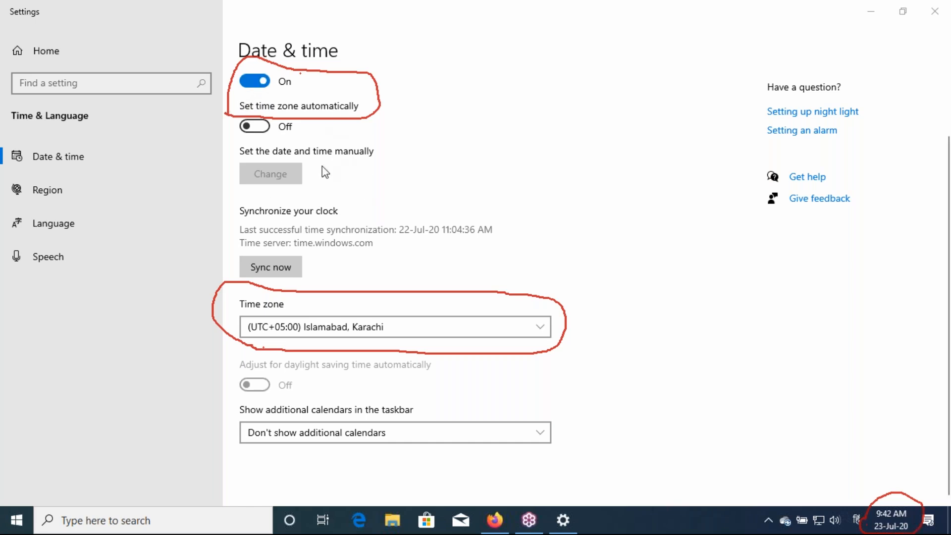
{"action": "left_click", "coordinate": [249, 86]}
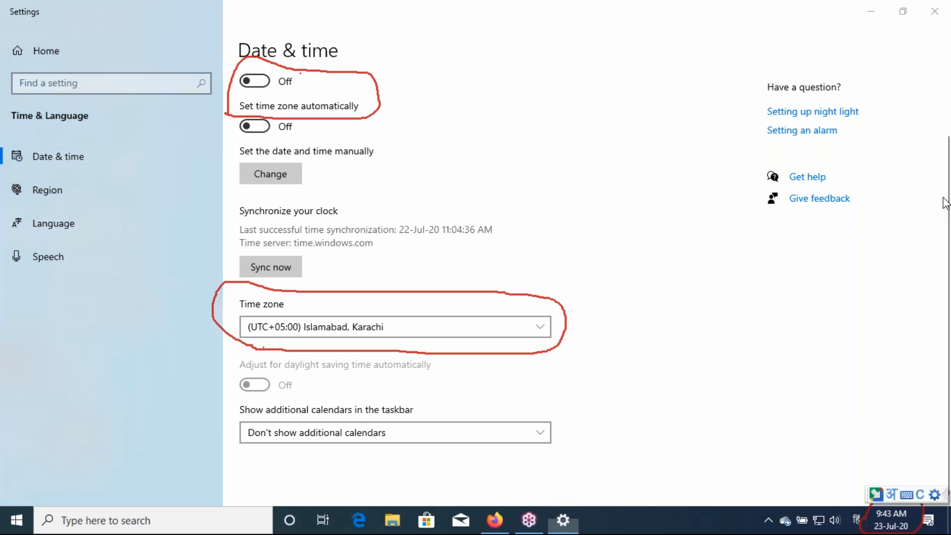
{"action": "left_click", "coordinate": [315, 157]}
{"action": "mouse_move", "coordinate": [234, 143]}
{"action": "left_mouse_down"}
{"action": "mouse_move", "coordinate": [382, 142]}
{"action": "mouse_move", "coordinate": [382, 163]}
{"action": "mouse_move", "coordinate": [335, 188]}
{"action": "mouse_move", "coordinate": [288, 191]}
{"action": "mouse_move", "coordinate": [239, 177]}
{"action": "mouse_move", "coordinate": [232, 146]}
{"action": "left_mouse_up"}
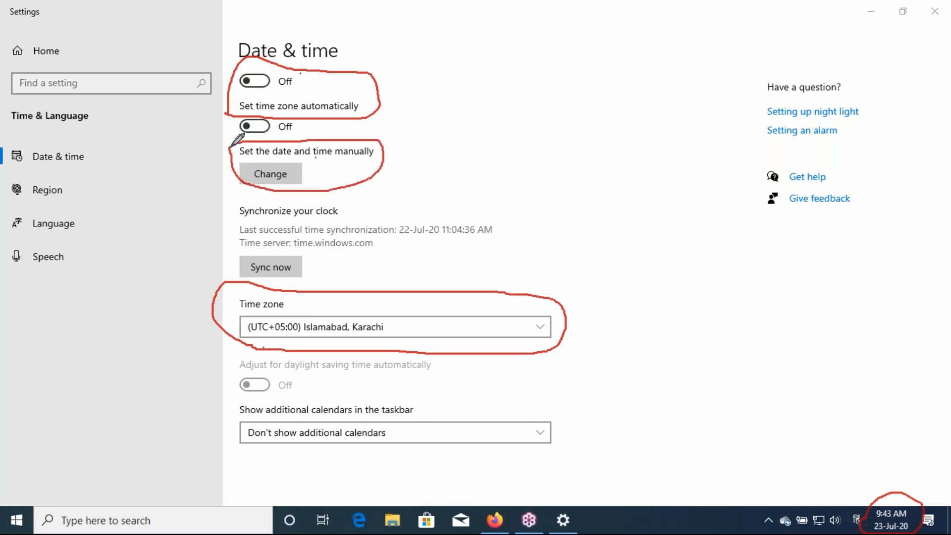
Open the Change date and time dialog and outline its date and time fields
{"action": "left_click", "coordinate": [275, 175]}
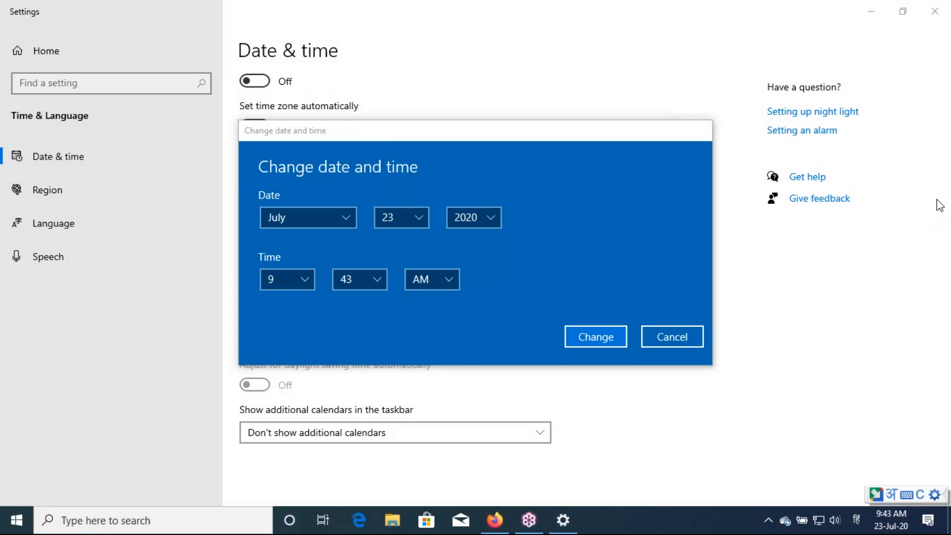
{"action": "left_click", "coordinate": [825, 234]}
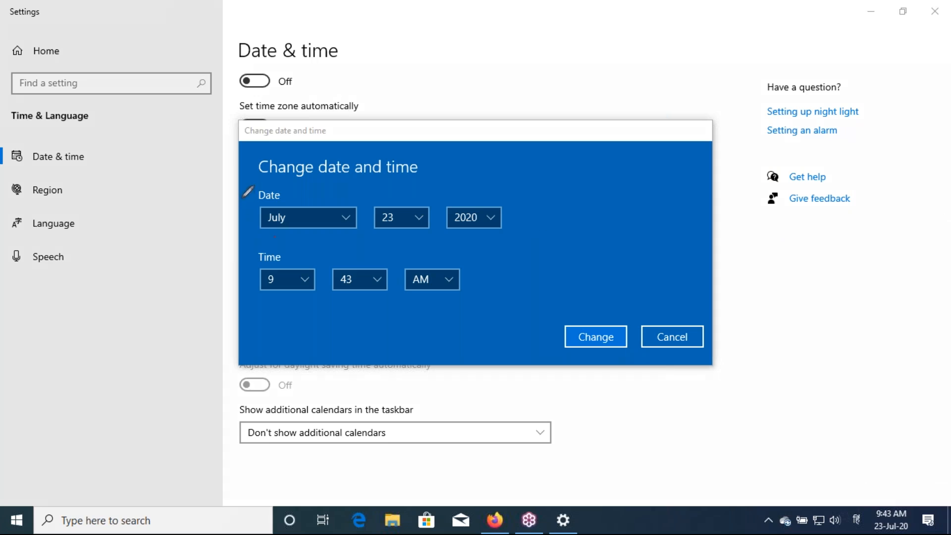
{"action": "mouse_move", "coordinate": [254, 241]}
{"action": "left_mouse_down"}
{"action": "mouse_move", "coordinate": [252, 212]}
{"action": "mouse_move", "coordinate": [266, 185]}
{"action": "mouse_move", "coordinate": [512, 191]}
{"action": "mouse_move", "coordinate": [515, 231]}
{"action": "mouse_move", "coordinate": [265, 237]}
{"action": "left_mouse_up"}
{"action": "mouse_move", "coordinate": [260, 297]}
{"action": "left_mouse_down"}
{"action": "mouse_move", "coordinate": [258, 246]}
{"action": "mouse_move", "coordinate": [446, 247]}
{"action": "mouse_move", "coordinate": [472, 263]}
{"action": "mouse_move", "coordinate": [466, 297]}
{"action": "mouse_move", "coordinate": [303, 303]}
{"action": "mouse_move", "coordinate": [265, 295]}
{"action": "left_mouse_up"}
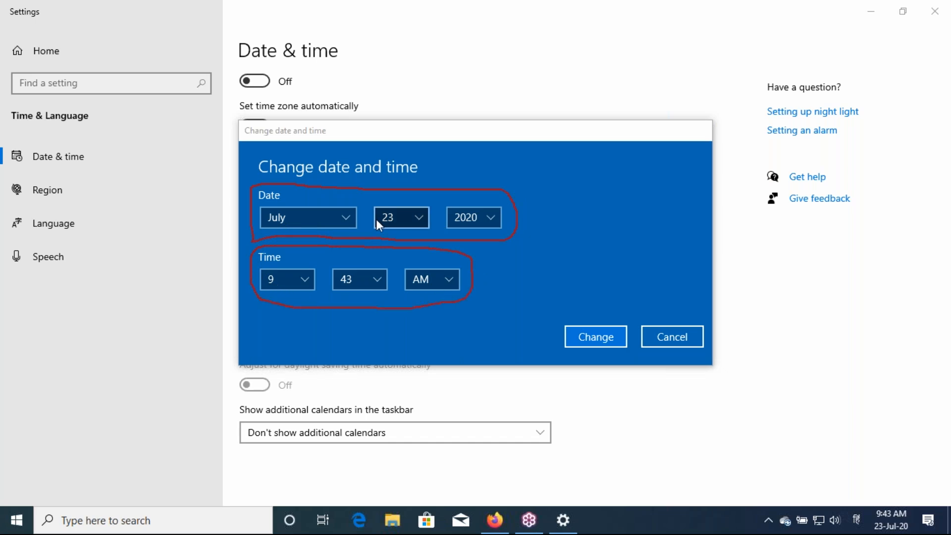
Set the date to July 25, 2022 and the time to 10:43 AM, then apply
{"action": "left_click", "coordinate": [416, 224]}
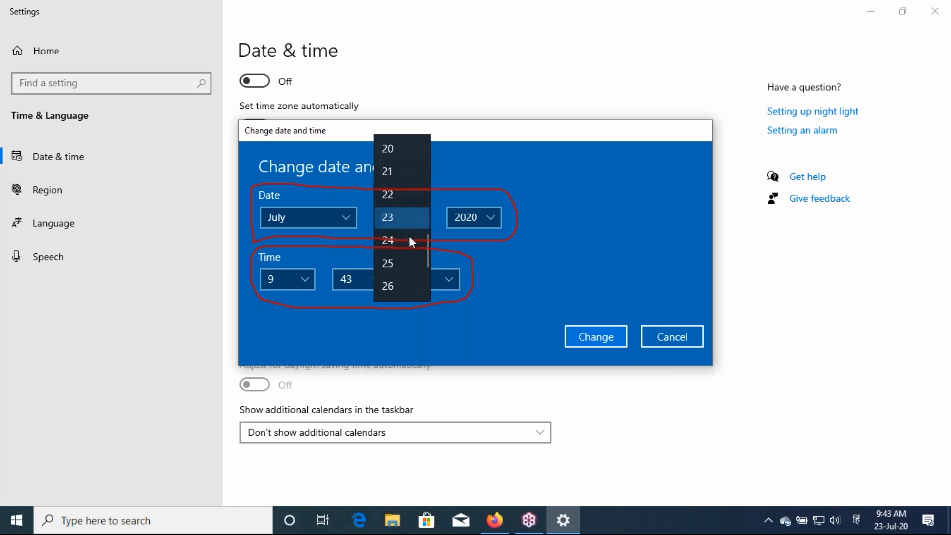
{"action": "left_click", "coordinate": [395, 264]}
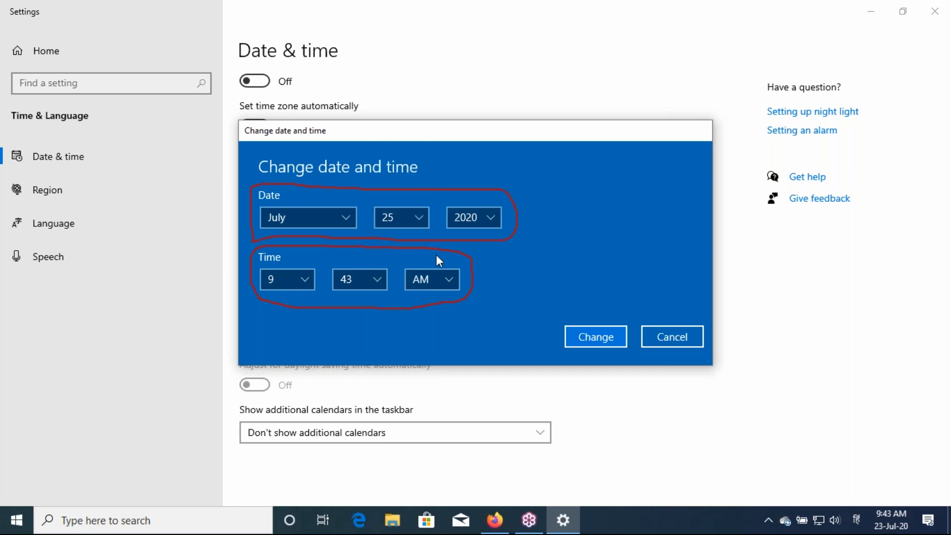
{"action": "left_click", "coordinate": [472, 218]}
{"action": "left_click", "coordinate": [474, 261]}
{"action": "left_click", "coordinate": [303, 281]}
{"action": "left_click", "coordinate": [293, 301]}
{"action": "left_click", "coordinate": [353, 283]}
{"action": "left_click", "coordinate": [354, 284]}
{"action": "left_click", "coordinate": [439, 283]}
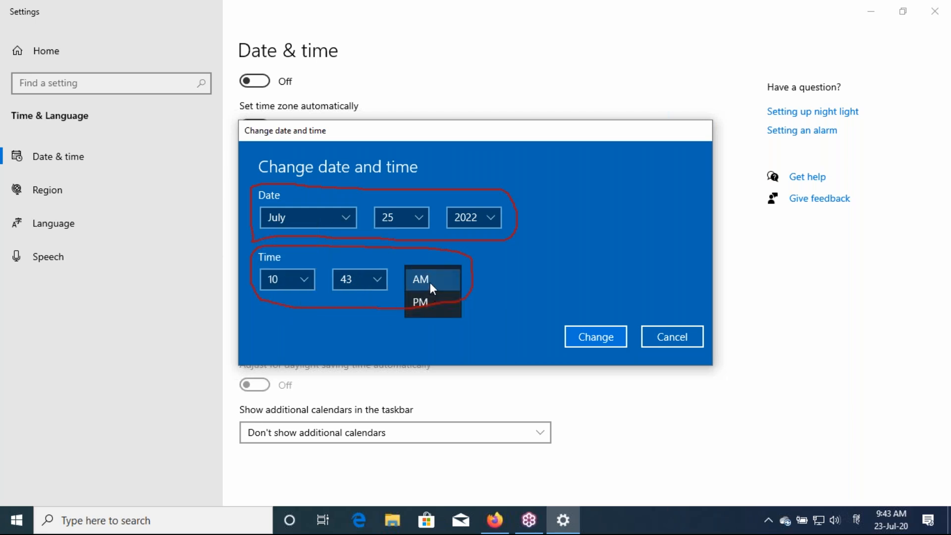
{"action": "left_click", "coordinate": [430, 282]}
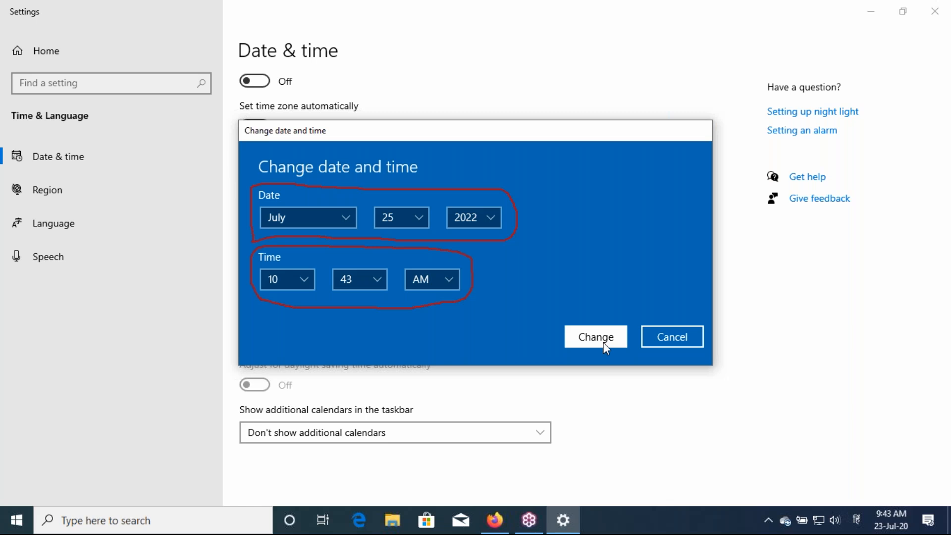
{"action": "left_click", "coordinate": [603, 343]}
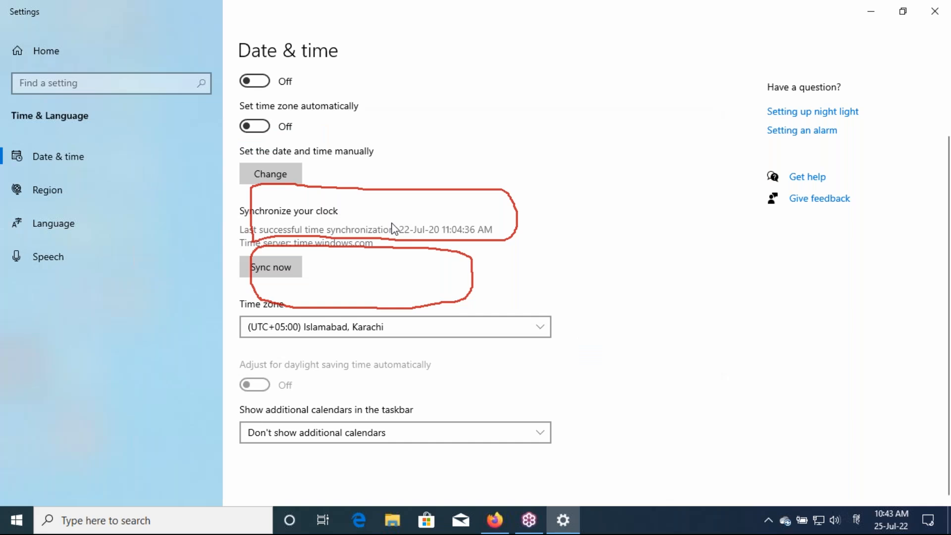
Close the Settings window from its top-right Close button
{"action": "left_click", "coordinate": [939, 200]}
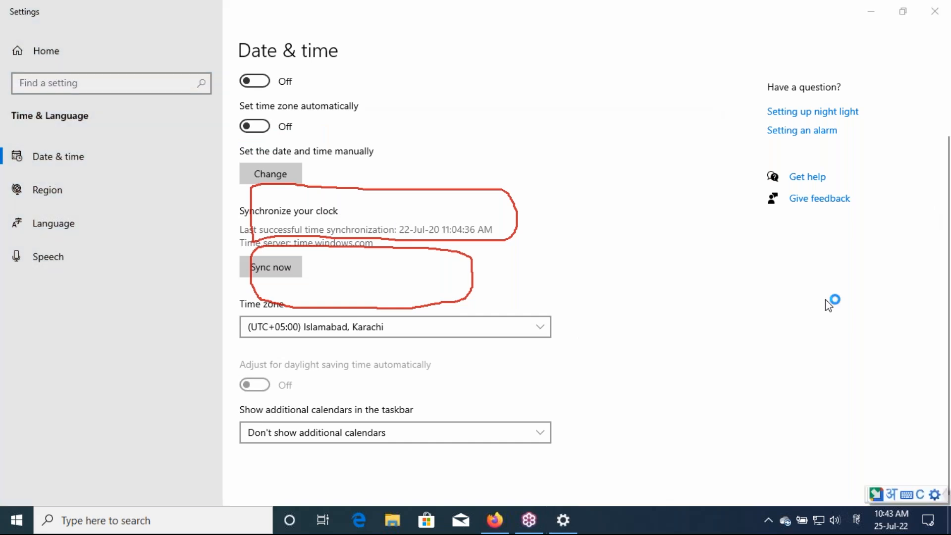
{"action": "left_click", "coordinate": [939, 11]}
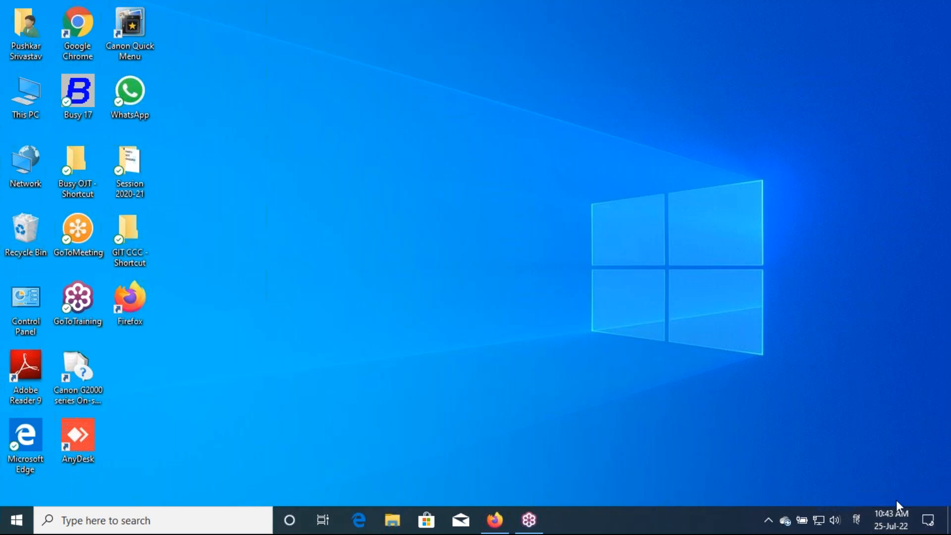
Reopen Date & time settings through Adjust date/time on the taskbar
{"action": "right_click", "coordinate": [890, 528]}
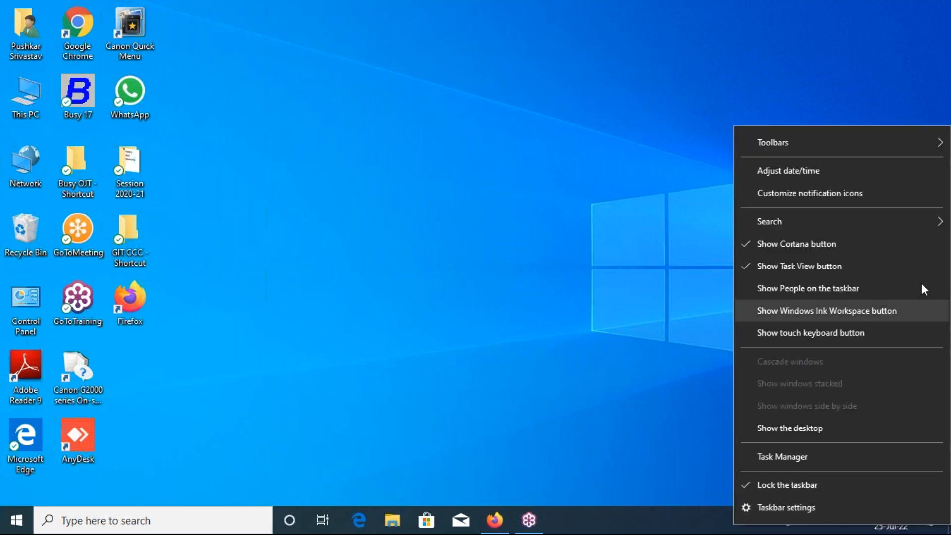
{"action": "left_click", "coordinate": [789, 171]}
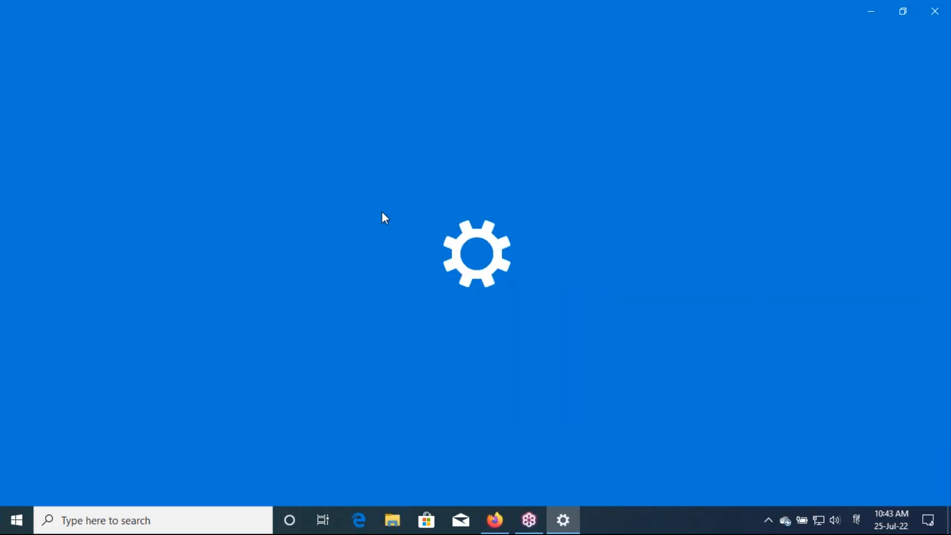
{"action": "scroll", "coordinate": [327, 191], "scroll_direction": "down", "scroll_amount": 3}
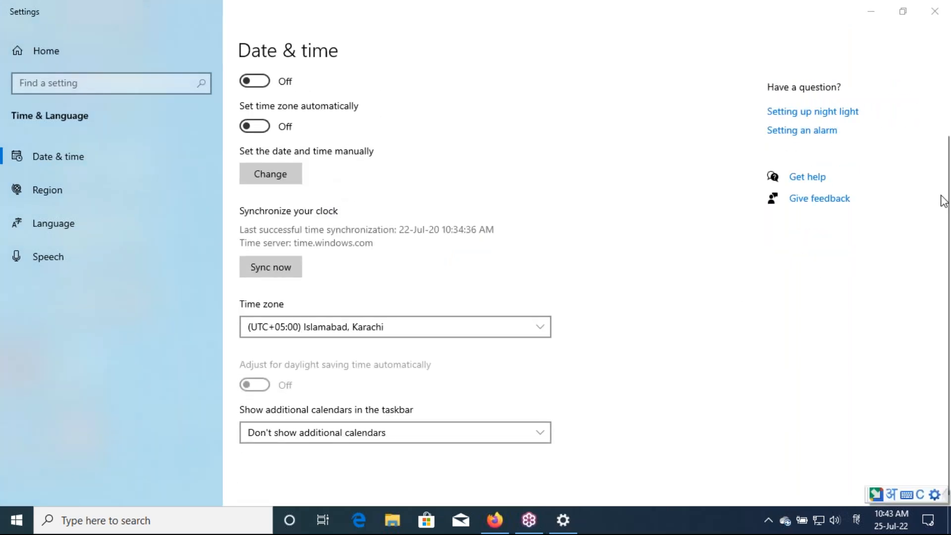
Number the time zone, automatic and manual time settings 1–3, then select (UTC+05:30) Chennai, Kolkata, Mumbai, New Delhi
{"action": "left_click", "coordinate": [817, 241]}
{"action": "mouse_move", "coordinate": [210, 326]}
{"action": "left_mouse_down"}
{"action": "mouse_move", "coordinate": [221, 318]}
{"action": "mouse_move", "coordinate": [231, 341]}
{"action": "left_mouse_up"}
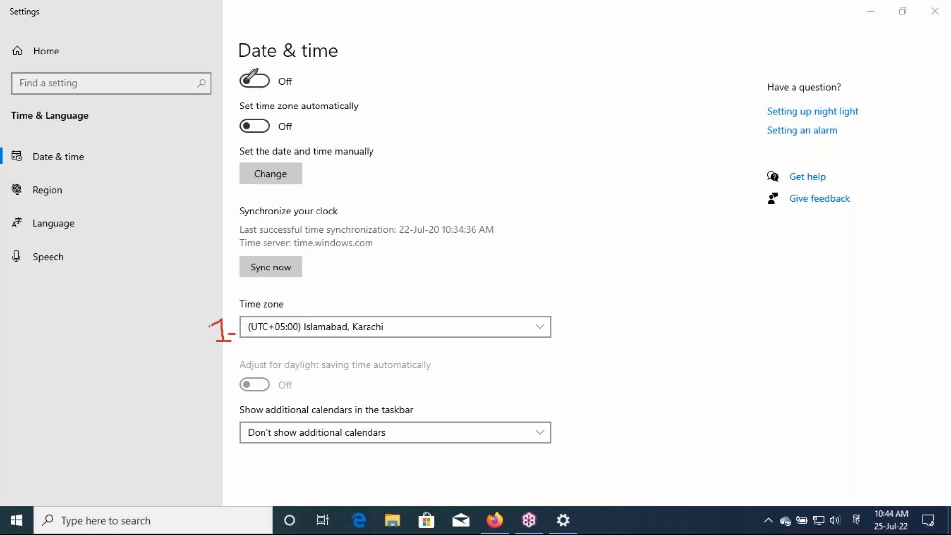
{"action": "mouse_move", "coordinate": [223, 80]}
{"action": "left_mouse_down"}
{"action": "mouse_move", "coordinate": [224, 94]}
{"action": "mouse_move", "coordinate": [233, 93]}
{"action": "left_mouse_up"}
{"action": "mouse_move", "coordinate": [217, 163]}
{"action": "left_mouse_down"}
{"action": "mouse_move", "coordinate": [230, 166]}
{"action": "mouse_move", "coordinate": [222, 180]}
{"action": "left_mouse_up"}
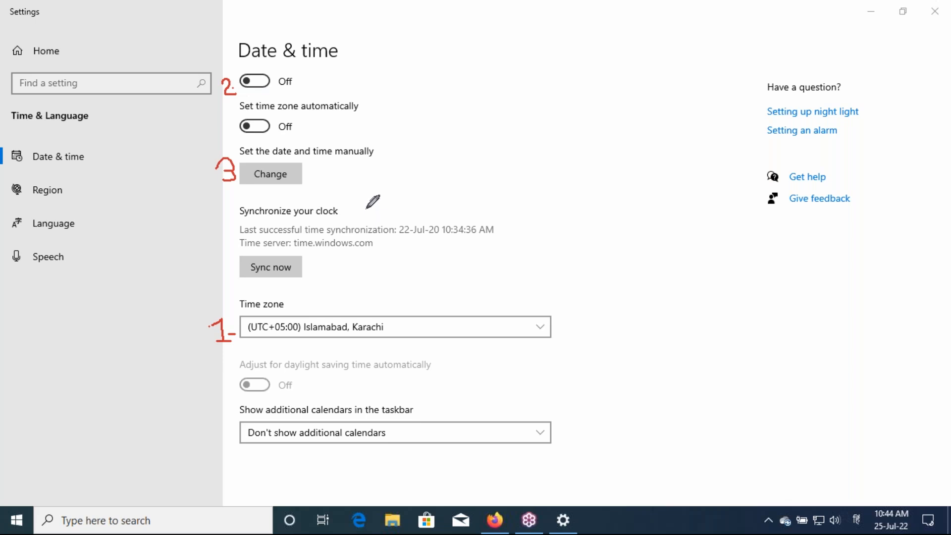
{"action": "key", "text": "Escape"}
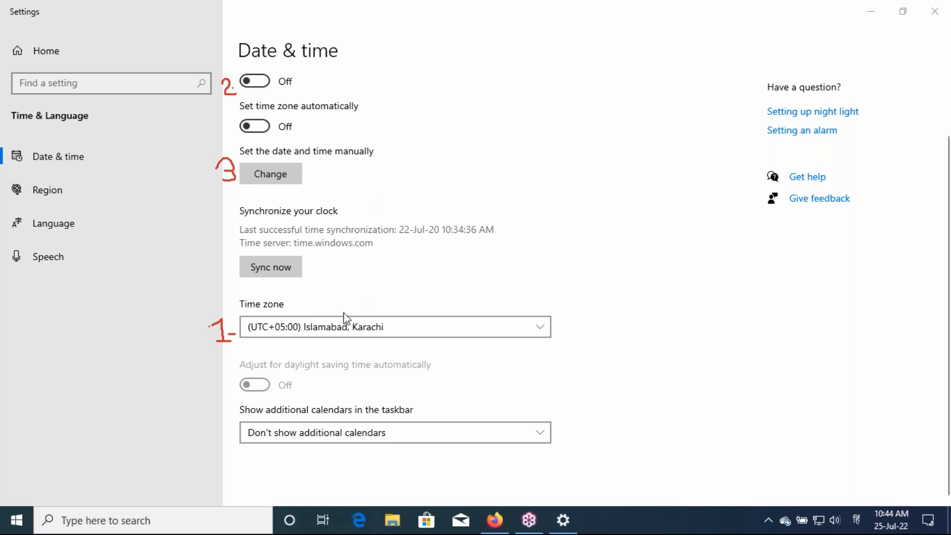
{"action": "left_click", "coordinate": [340, 330]}
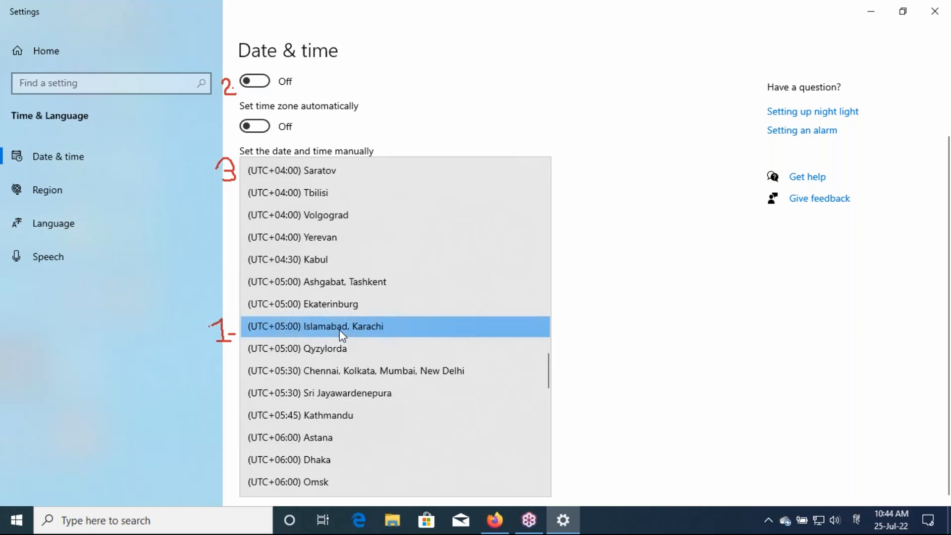
{"action": "left_click", "coordinate": [336, 373]}
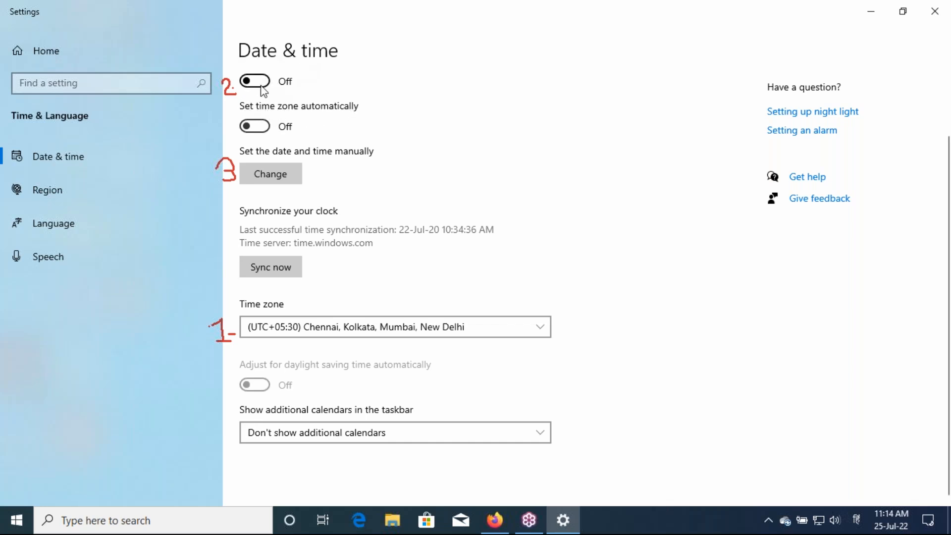
Manually set the date to 22 July 2020 and the time to 10:15 AM
{"action": "left_click", "coordinate": [249, 167]}
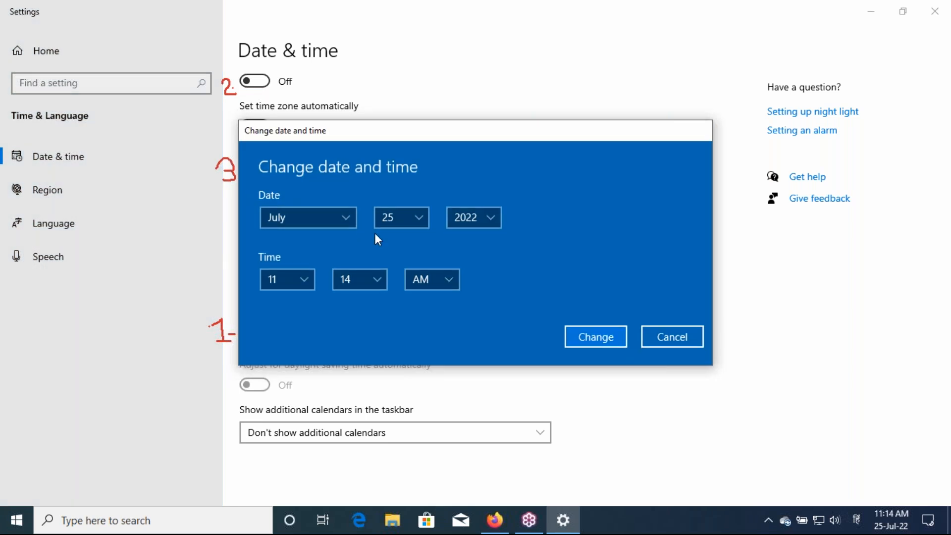
{"action": "left_click", "coordinate": [385, 221]}
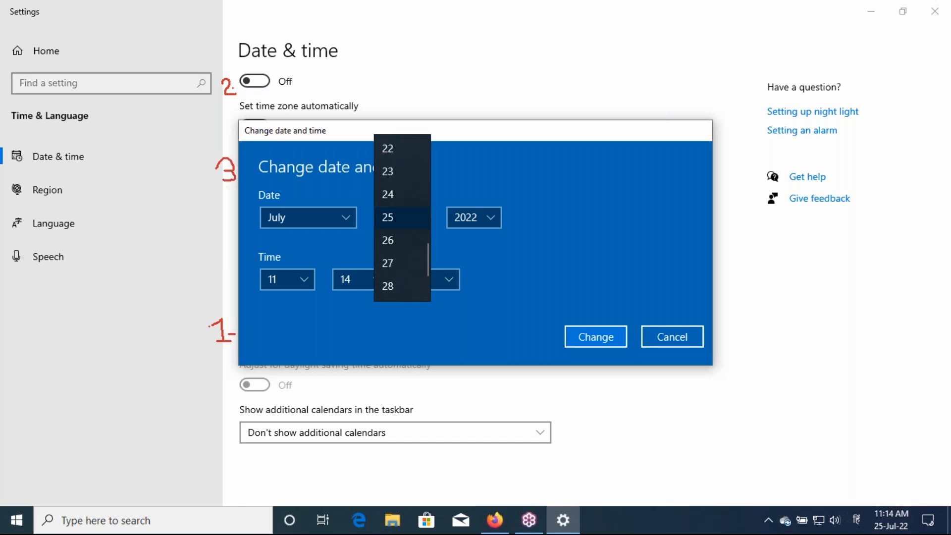
{"action": "left_click", "coordinate": [389, 153]}
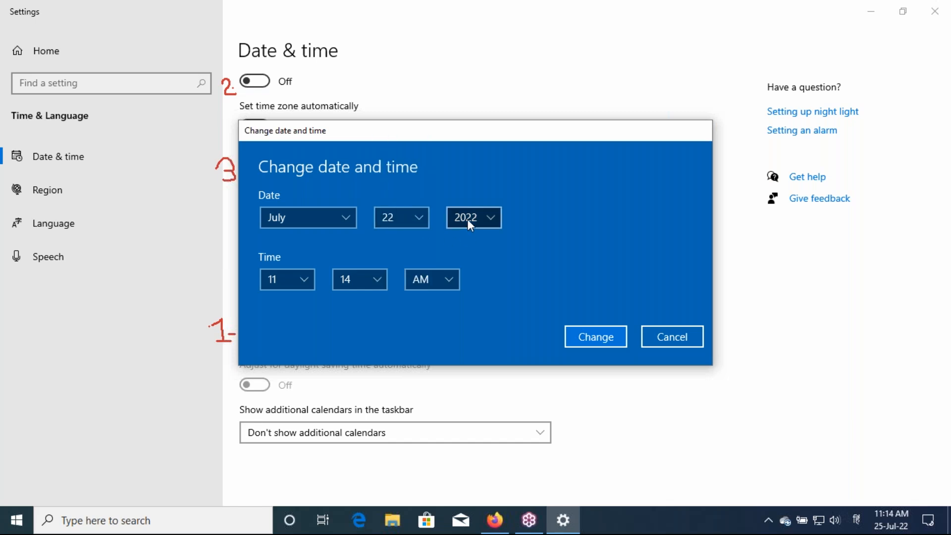
{"action": "left_click", "coordinate": [468, 219]}
{"action": "left_click", "coordinate": [473, 170]}
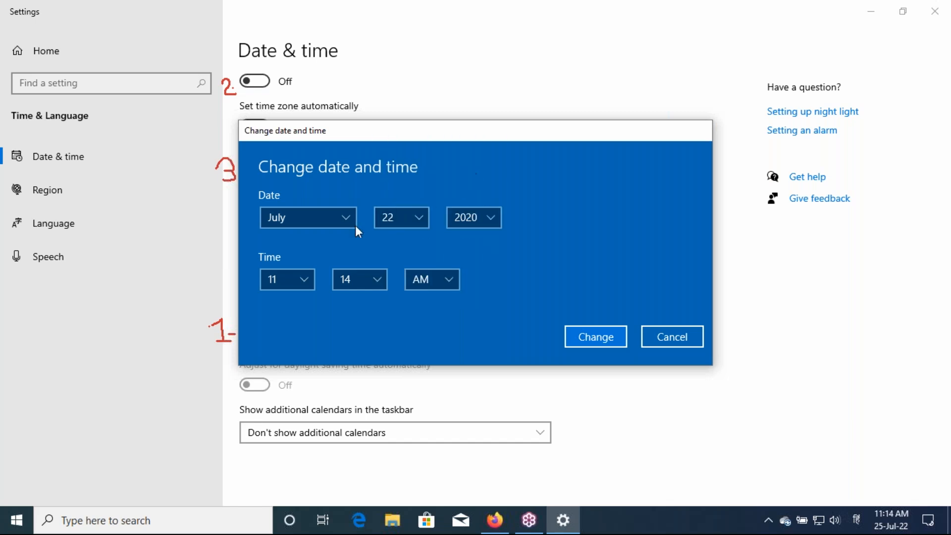
{"action": "left_click", "coordinate": [304, 278]}
{"action": "left_click", "coordinate": [296, 259]}
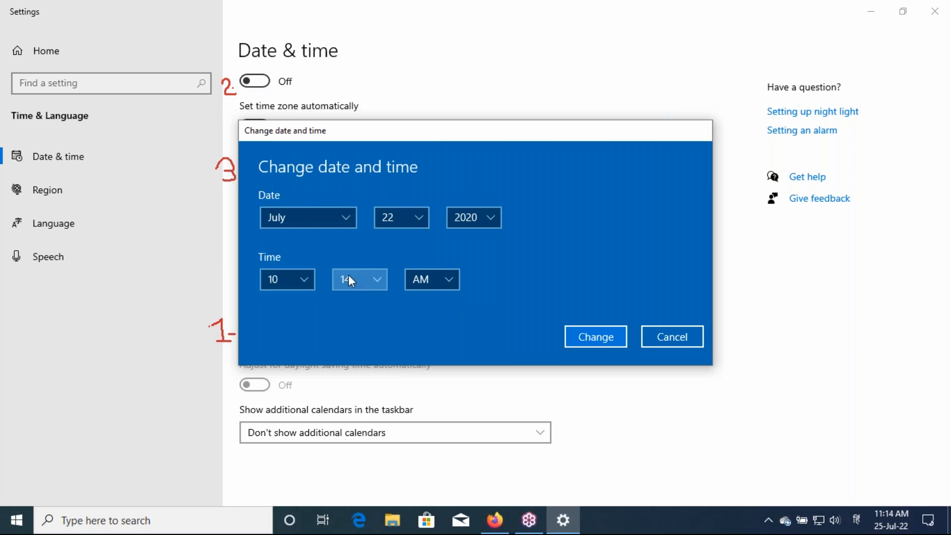
{"action": "left_click", "coordinate": [349, 276]}
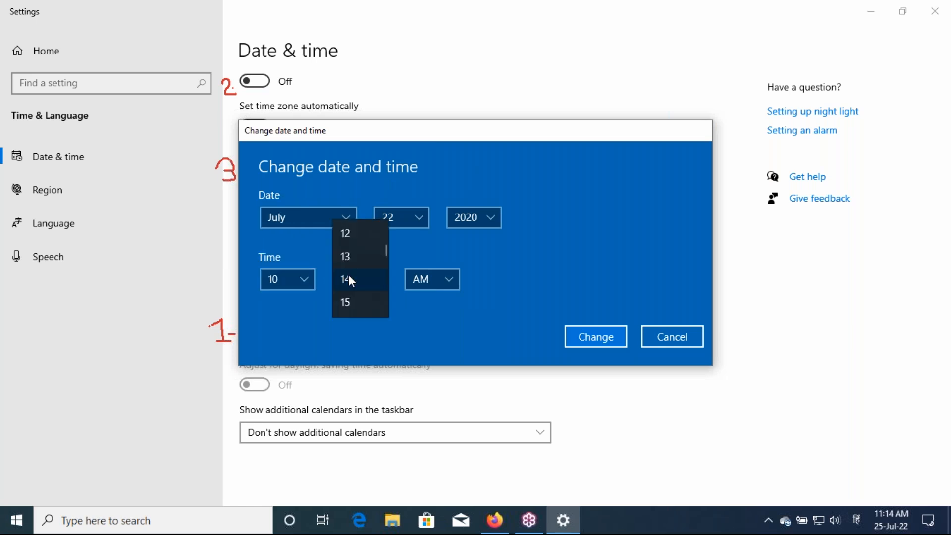
{"action": "left_click", "coordinate": [352, 300]}
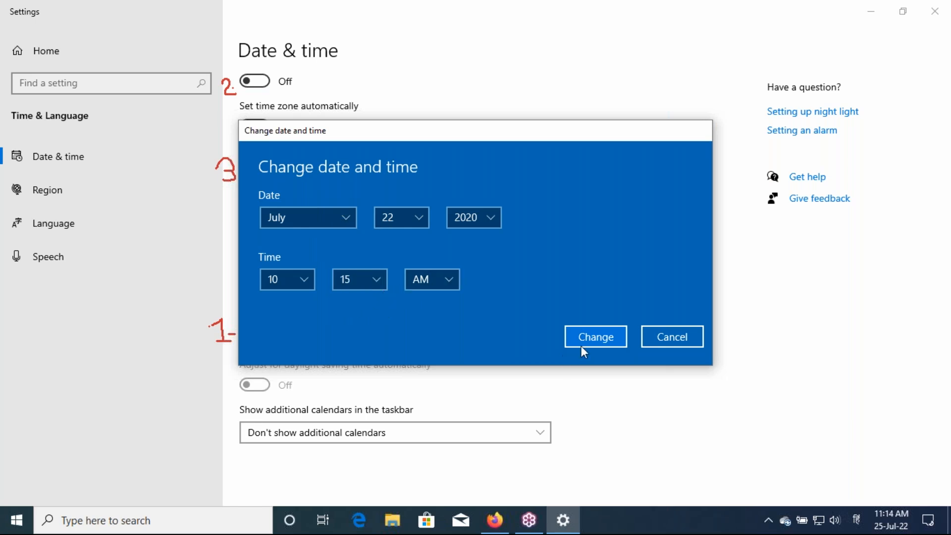
{"action": "left_click", "coordinate": [592, 339]}
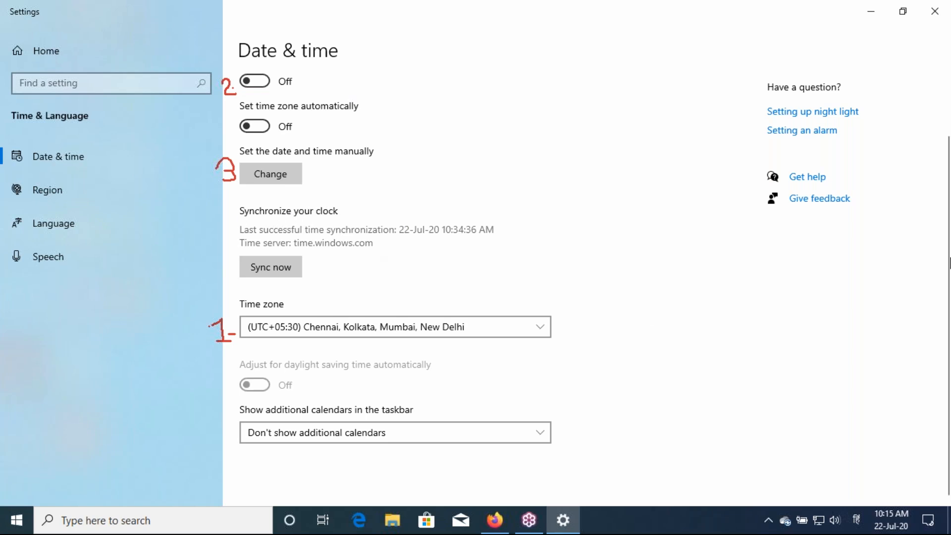
Circle the Synchronize your clock section in pen, then sync the clock now
{"action": "left_click", "coordinate": [943, 204]}
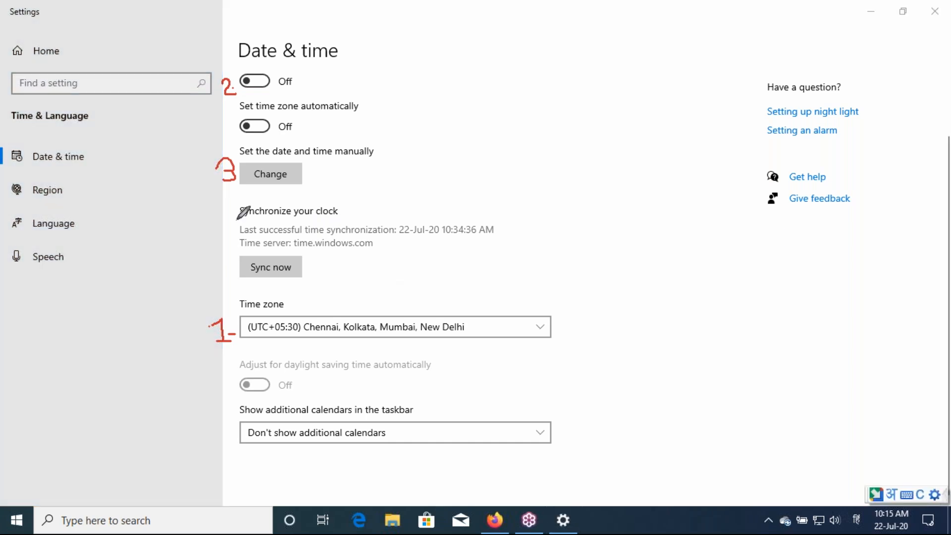
{"action": "mouse_move", "coordinate": [238, 220]}
{"action": "left_mouse_down"}
{"action": "mouse_move", "coordinate": [233, 208]}
{"action": "mouse_move", "coordinate": [251, 197]}
{"action": "mouse_move", "coordinate": [494, 205]}
{"action": "mouse_move", "coordinate": [394, 263]}
{"action": "left_mouse_up"}
{"action": "mouse_move", "coordinate": [315, 289]}
{"action": "left_mouse_down"}
{"action": "mouse_move", "coordinate": [237, 286]}
{"action": "mouse_move", "coordinate": [223, 222]}
{"action": "mouse_move", "coordinate": [235, 211]}
{"action": "left_mouse_up"}
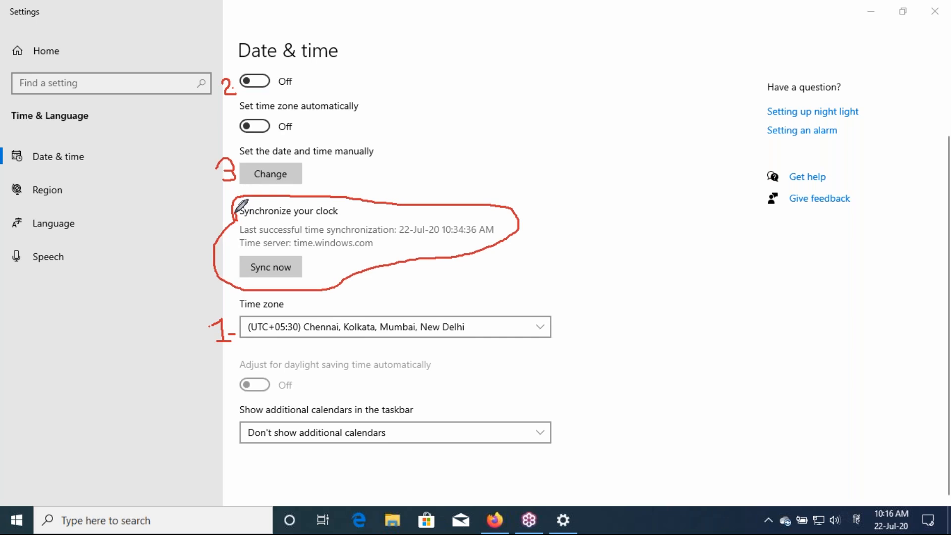
{"action": "left_click", "coordinate": [272, 271]}
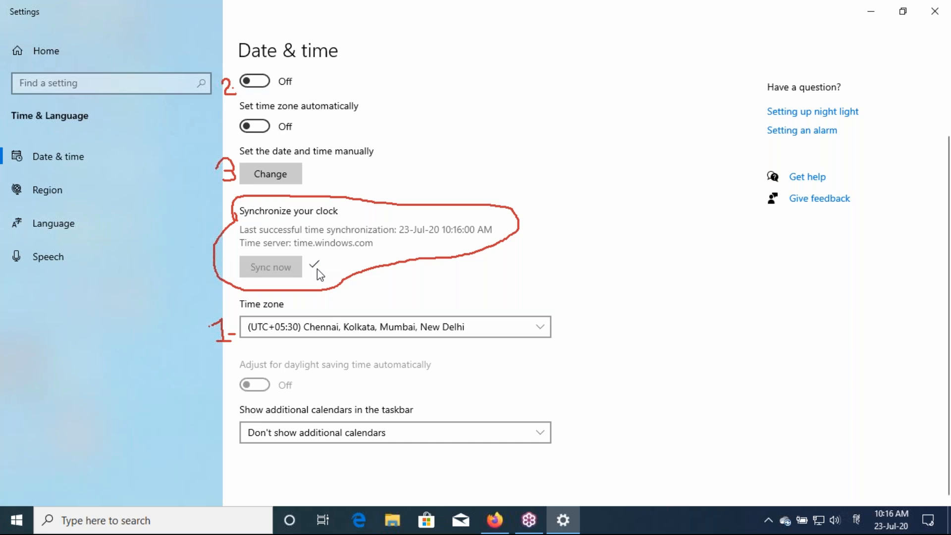
Underline the time.windows.com server and circle the taskbar clock showing 10:16 AM, 23-Jul-20
{"action": "left_click", "coordinate": [945, 199]}
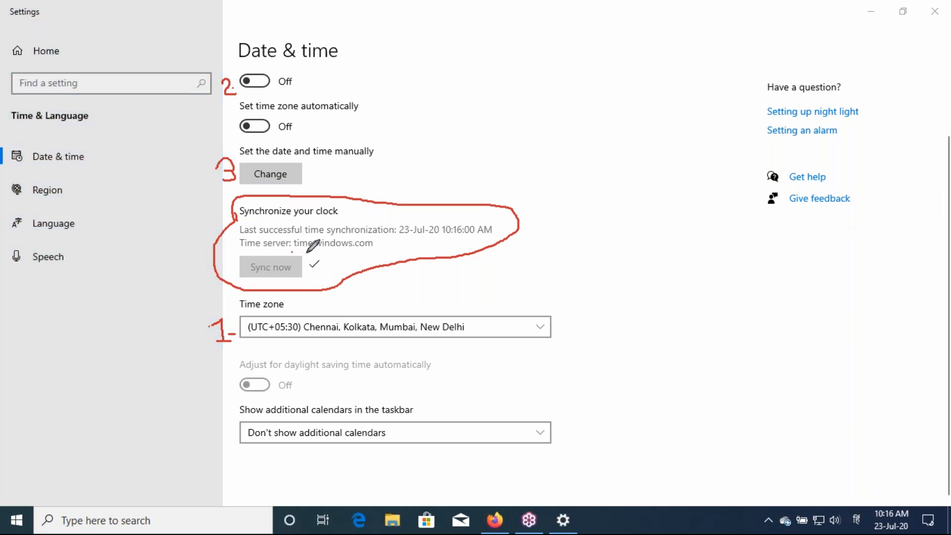
{"action": "mouse_move", "coordinate": [293, 251]}
{"action": "left_mouse_down"}
{"action": "mouse_move", "coordinate": [380, 252]}
{"action": "mouse_move", "coordinate": [377, 233]}
{"action": "mouse_move", "coordinate": [354, 232]}
{"action": "mouse_move", "coordinate": [287, 232]}
{"action": "mouse_move", "coordinate": [287, 248]}
{"action": "left_mouse_up"}
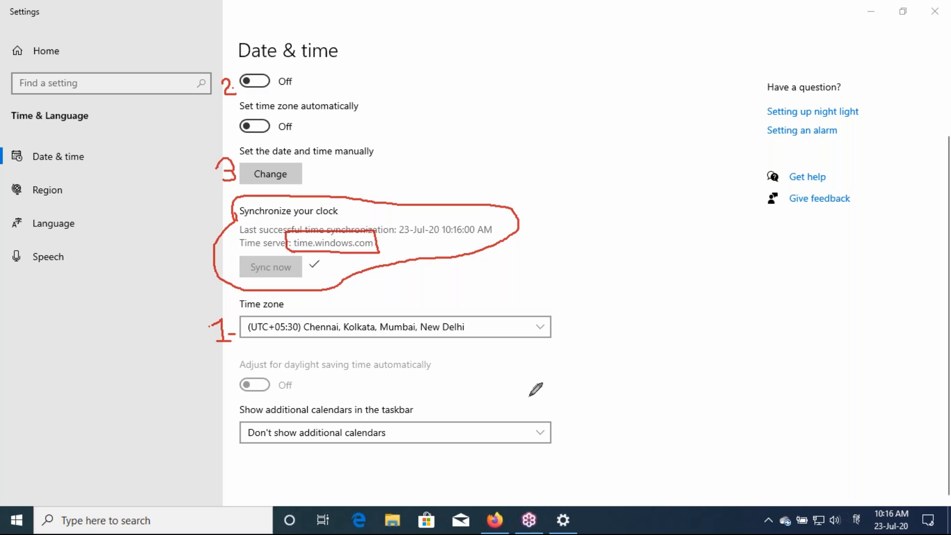
{"action": "mouse_move", "coordinate": [870, 531]}
{"action": "left_mouse_down"}
{"action": "mouse_move", "coordinate": [873, 510]}
{"action": "mouse_move", "coordinate": [898, 495]}
{"action": "mouse_move", "coordinate": [911, 529]}
{"action": "mouse_move", "coordinate": [880, 531]}
{"action": "mouse_move", "coordinate": [870, 520]}
{"action": "left_mouse_up"}
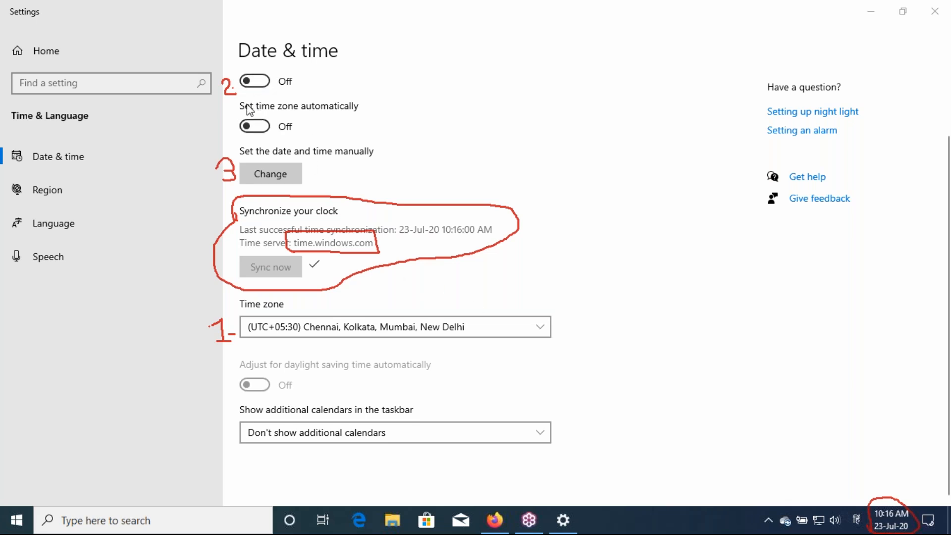
{"action": "left_click", "coordinate": [262, 128]}
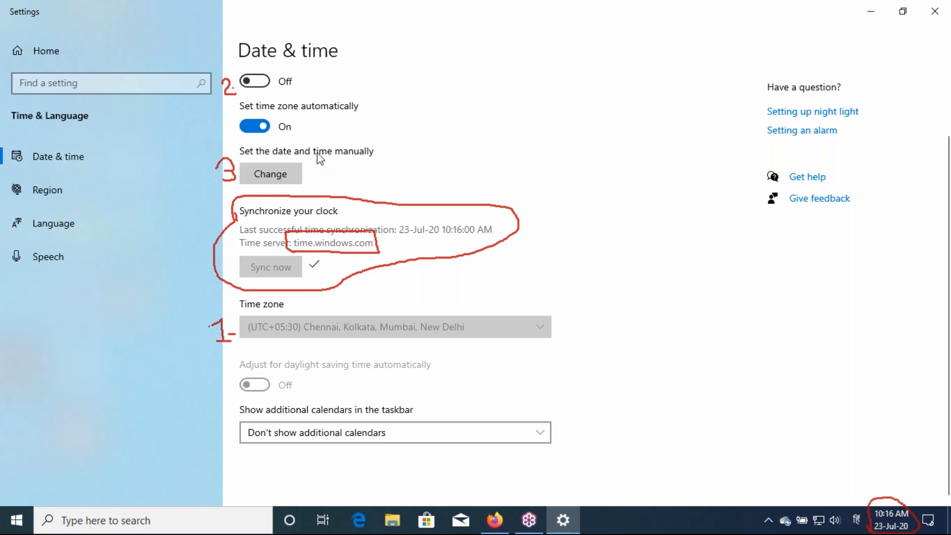
{"action": "scroll", "coordinate": [317, 153], "scroll_direction": "up", "scroll_amount": 3}
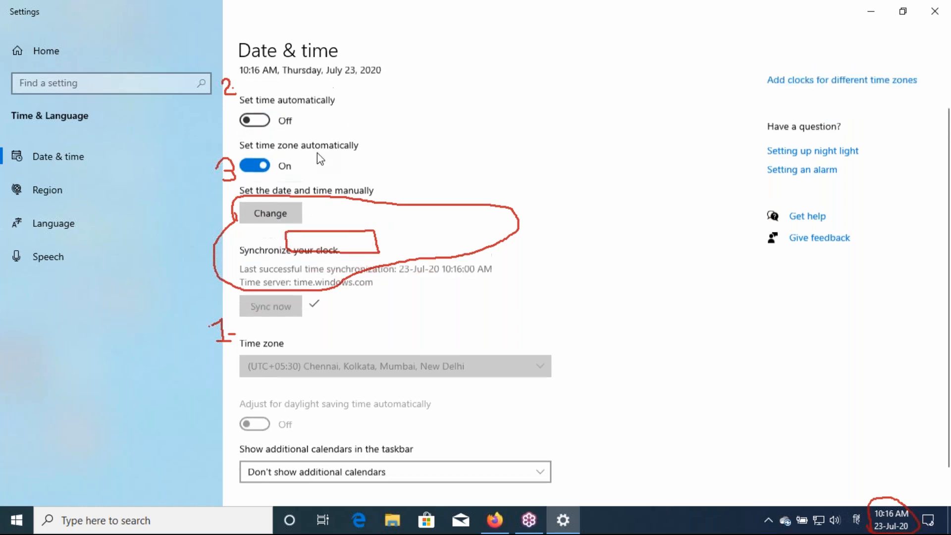
{"action": "scroll", "coordinate": [317, 152], "scroll_direction": "up", "scroll_amount": 1}
{"action": "left_click", "coordinate": [317, 152]}
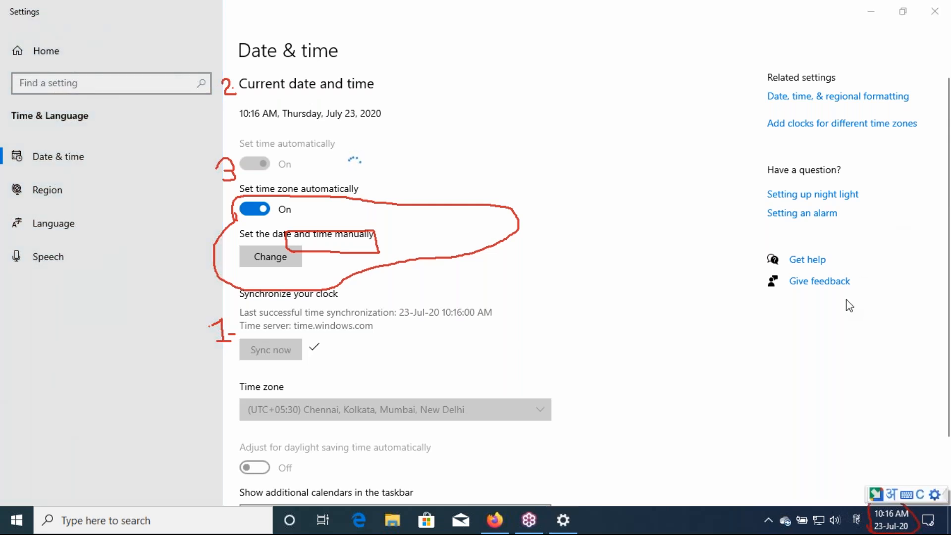
{"action": "key", "text": "Escape"}
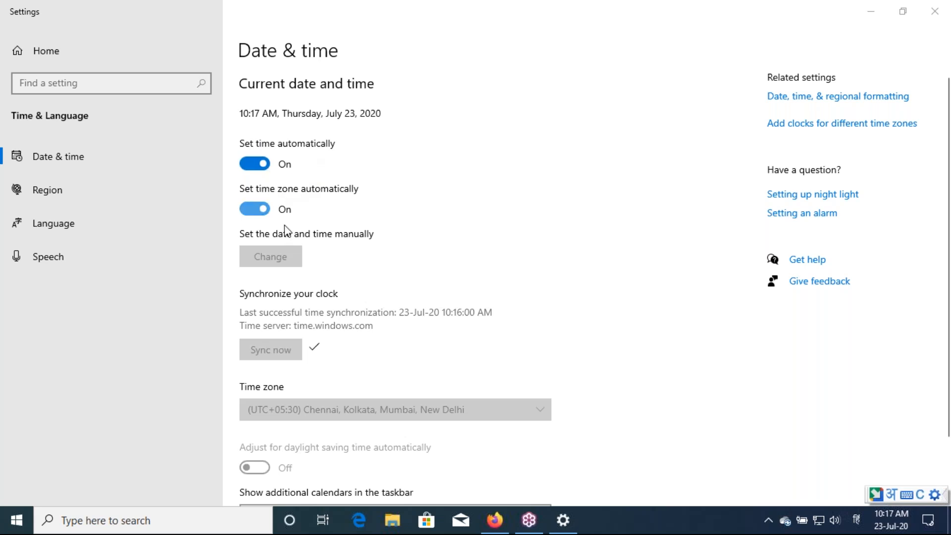
{"action": "scroll", "coordinate": [284, 231], "scroll_direction": "down", "scroll_amount": 1}
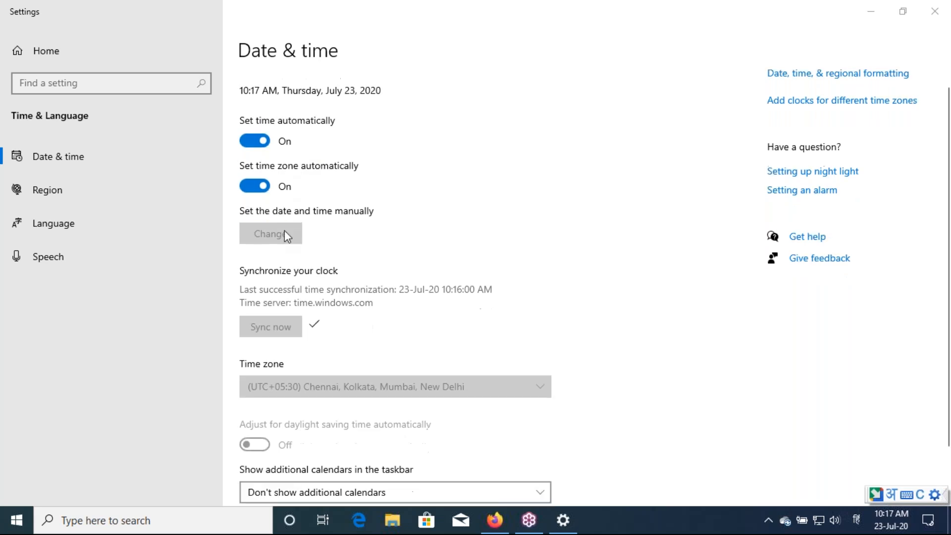
{"action": "scroll", "coordinate": [284, 231], "scroll_direction": "down", "scroll_amount": 1}
{"action": "scroll", "coordinate": [284, 231], "scroll_direction": "down", "scroll_amount": 1}
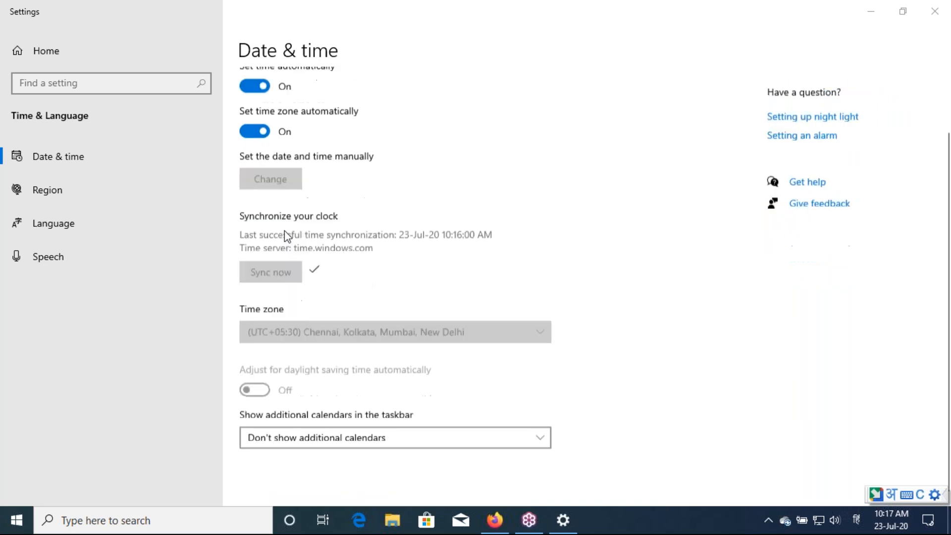
{"action": "scroll", "coordinate": [284, 230], "scroll_direction": "up", "scroll_amount": 2}
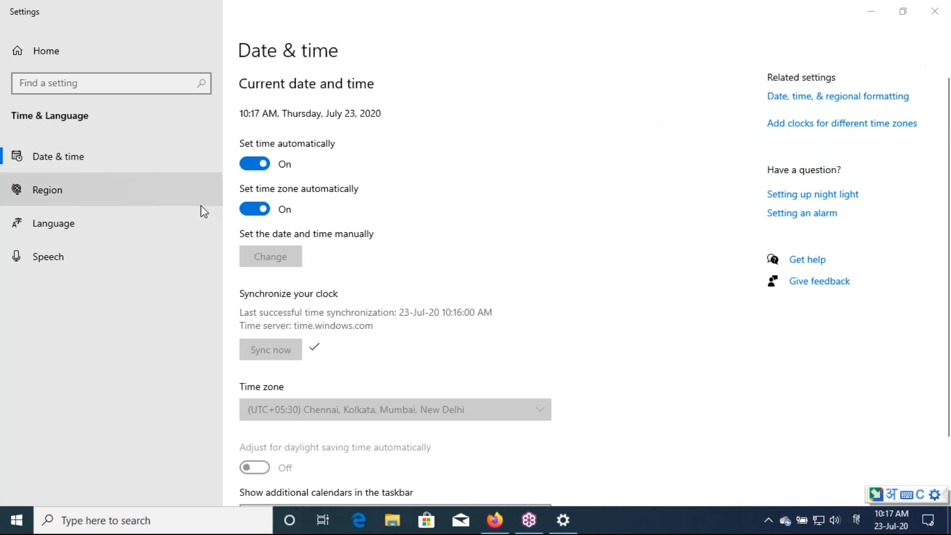
On the Region page, change the country or region from United States to India
{"action": "left_click", "coordinate": [66, 197]}
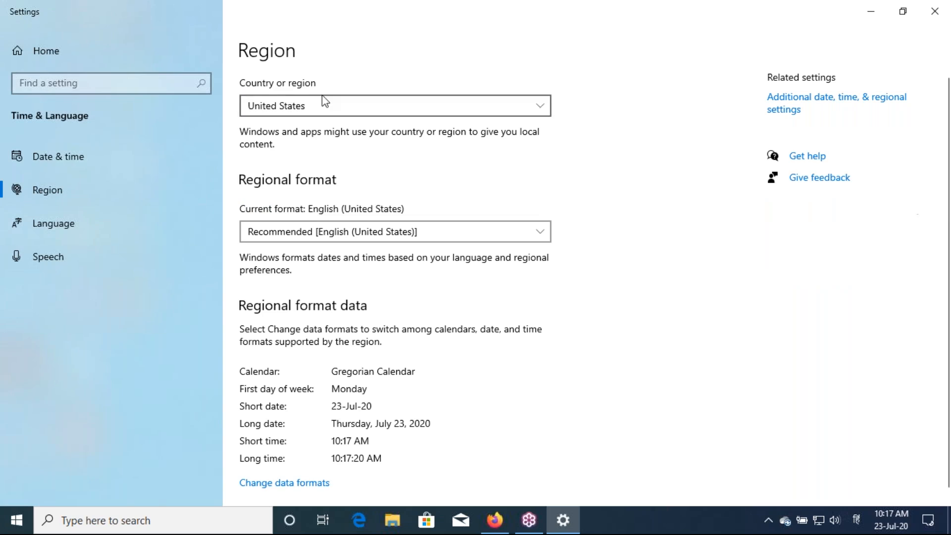
{"action": "left_click", "coordinate": [299, 113]}
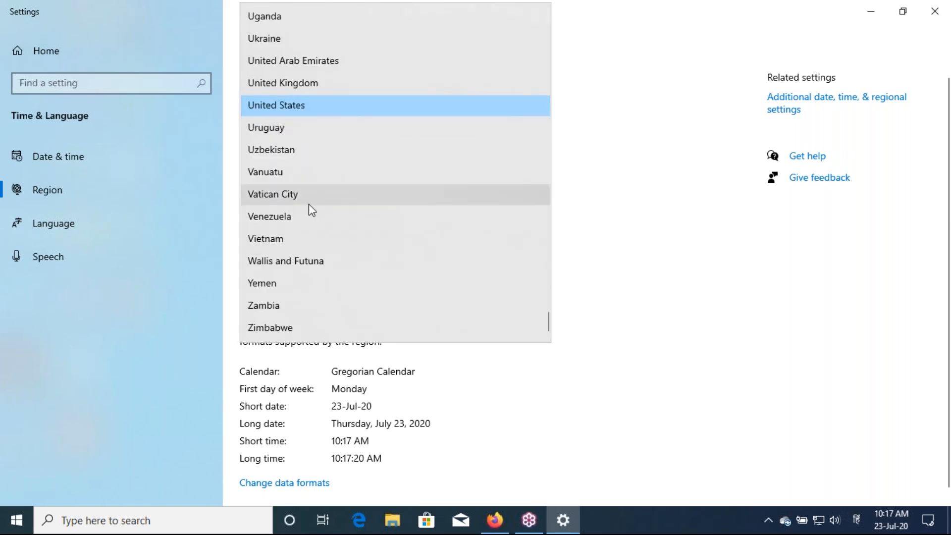
{"action": "key", "text": "i"}
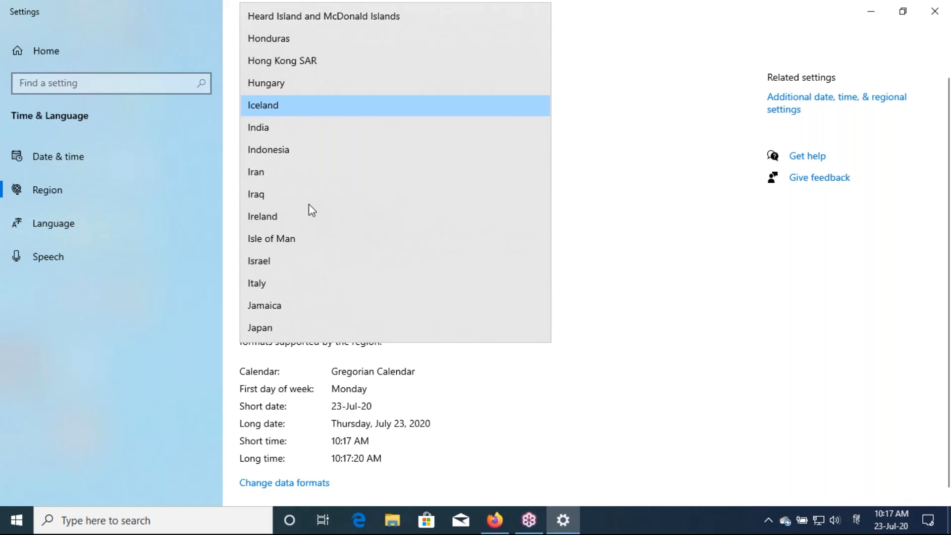
{"action": "left_click", "coordinate": [290, 127]}
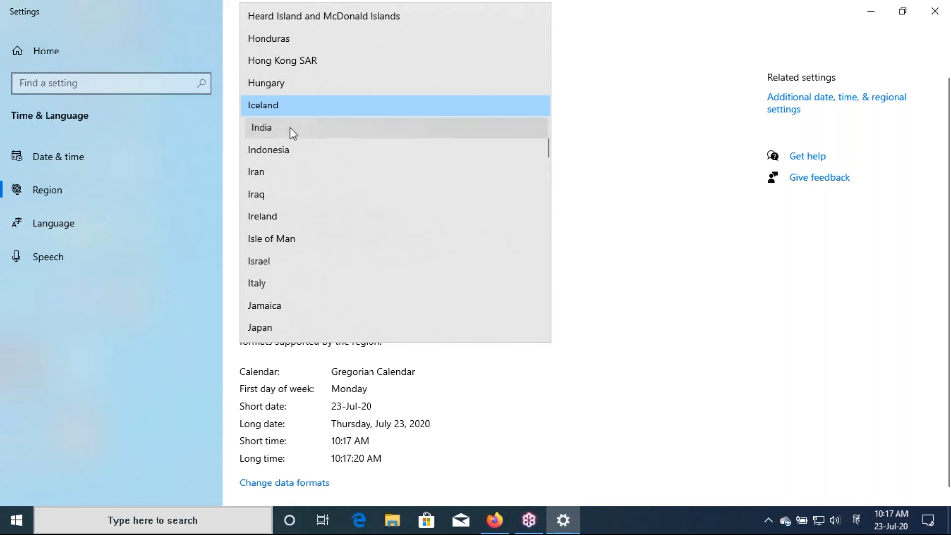
{"action": "scroll", "coordinate": [292, 132], "scroll_direction": "down", "scroll_amount": 1}
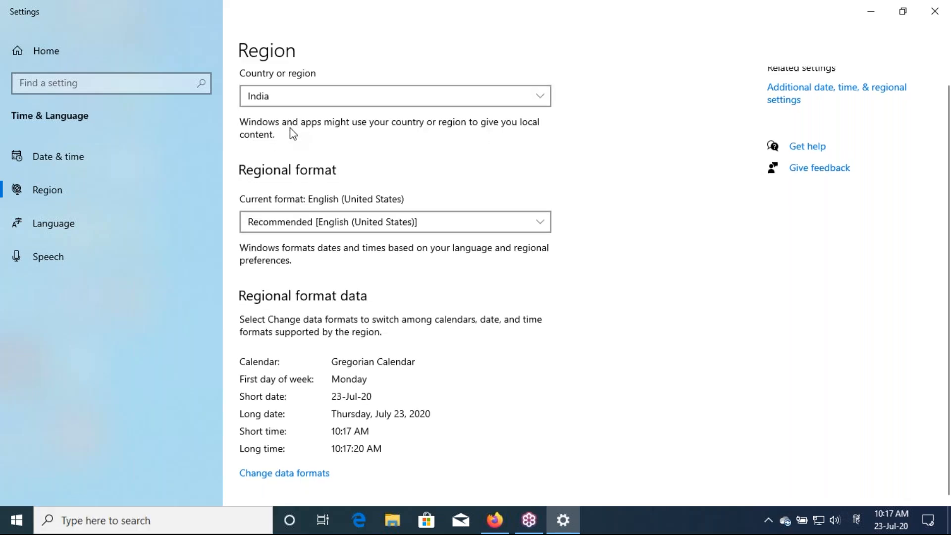
Select English (India) from the Regional format list, so dates read 23-07-2020
{"action": "left_click", "coordinate": [304, 221]}
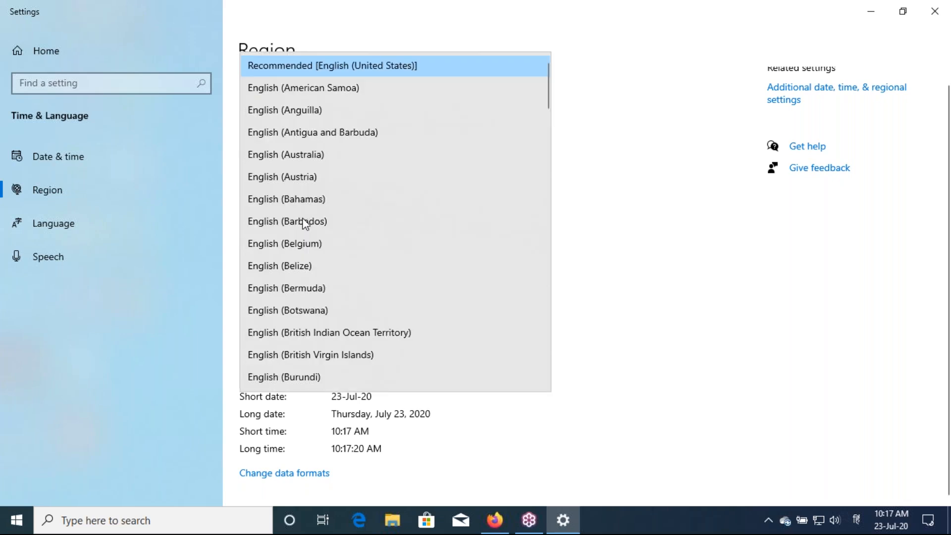
{"action": "scroll", "coordinate": [305, 223], "scroll_direction": "down", "scroll_amount": 1}
{"action": "scroll", "coordinate": [305, 223], "scroll_direction": "down", "scroll_amount": 10}
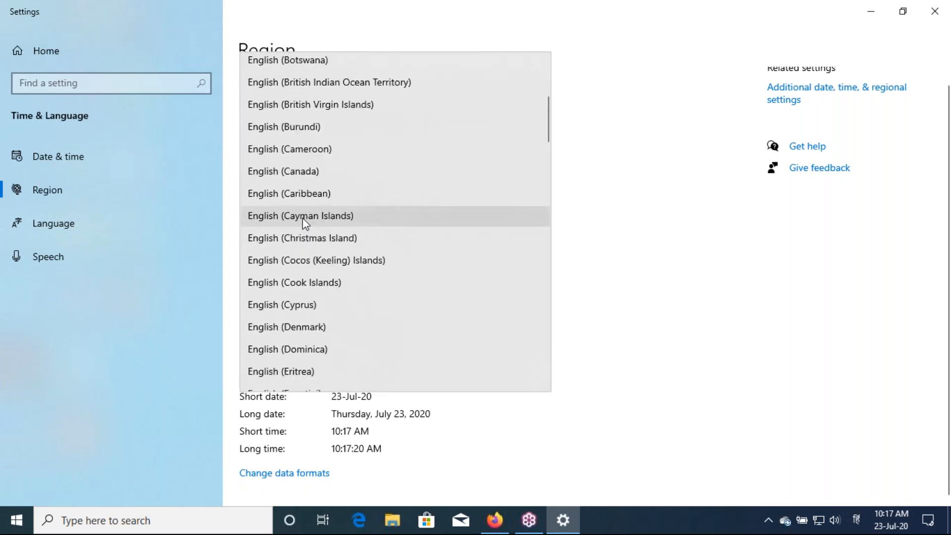
{"action": "scroll", "coordinate": [303, 223], "scroll_direction": "down", "scroll_amount": 12}
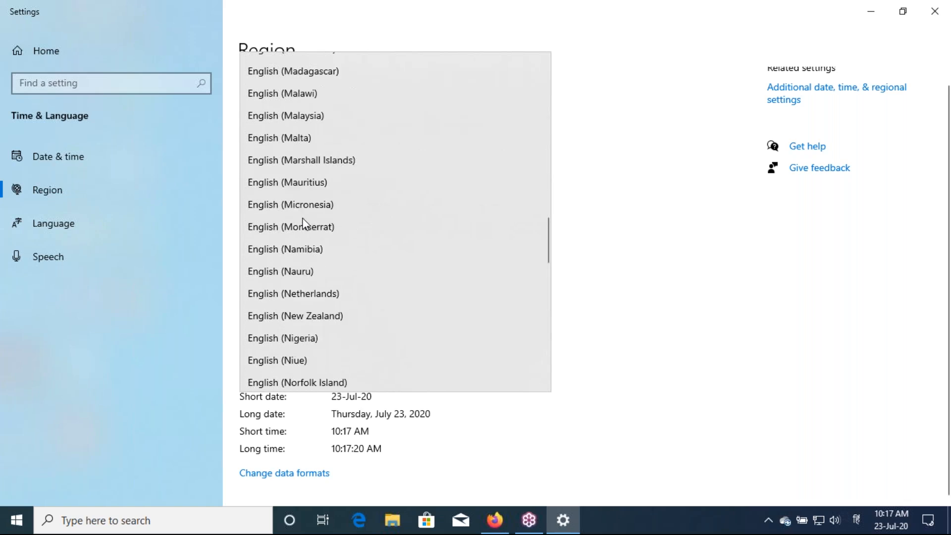
{"action": "scroll", "coordinate": [302, 219], "scroll_direction": "down", "scroll_amount": 12}
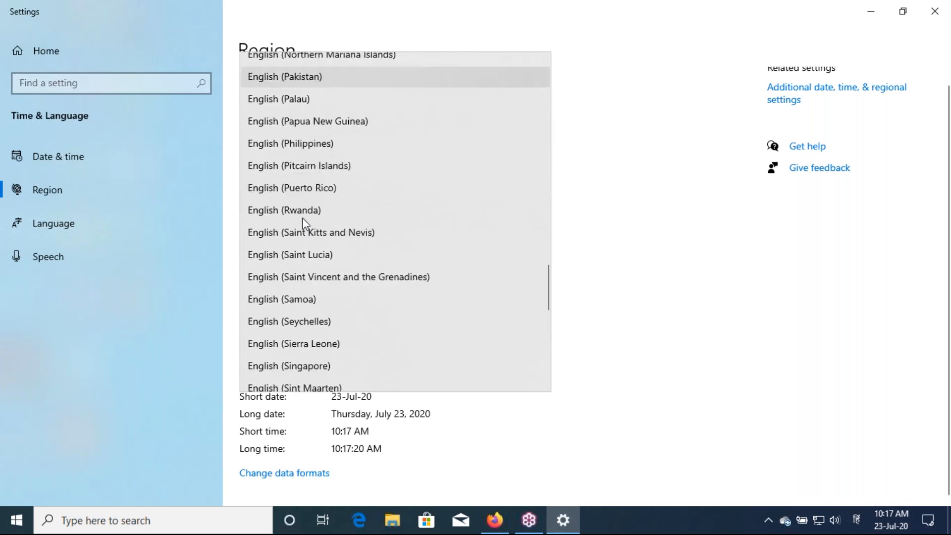
{"action": "scroll", "coordinate": [305, 223], "scroll_direction": "down", "scroll_amount": 8}
{"action": "scroll", "coordinate": [304, 222], "scroll_direction": "up", "scroll_amount": 4}
{"action": "scroll", "coordinate": [305, 224], "scroll_direction": "up", "scroll_amount": 12}
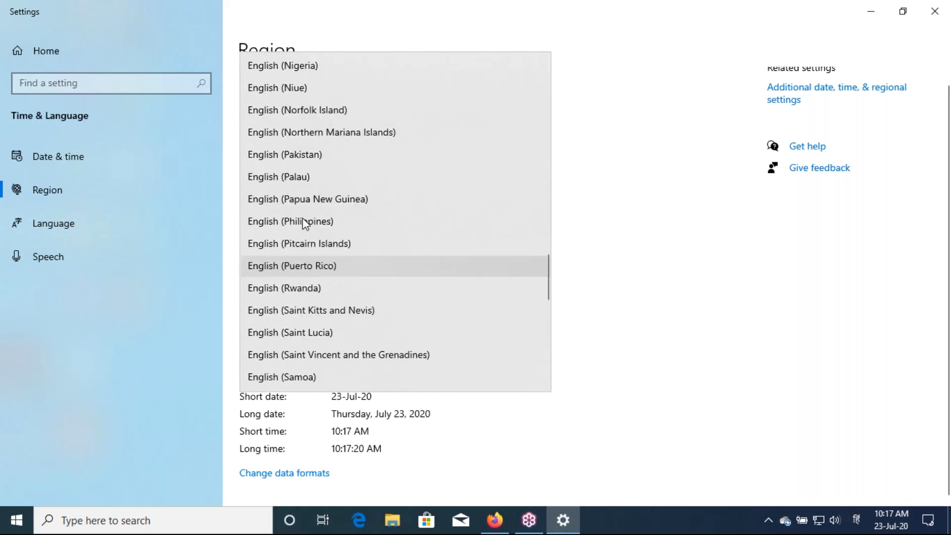
{"action": "scroll", "coordinate": [304, 221], "scroll_direction": "up", "scroll_amount": 12}
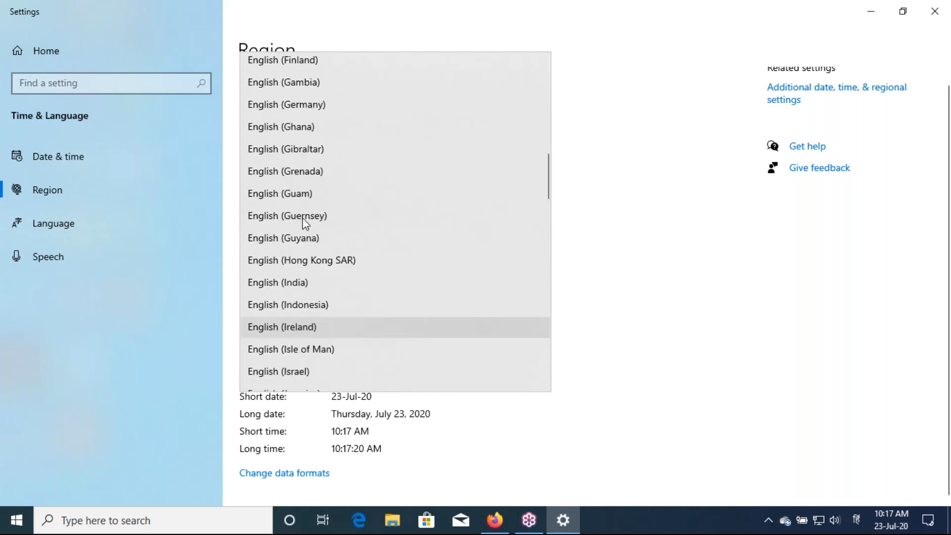
{"action": "scroll", "coordinate": [305, 223], "scroll_direction": "up", "scroll_amount": 5}
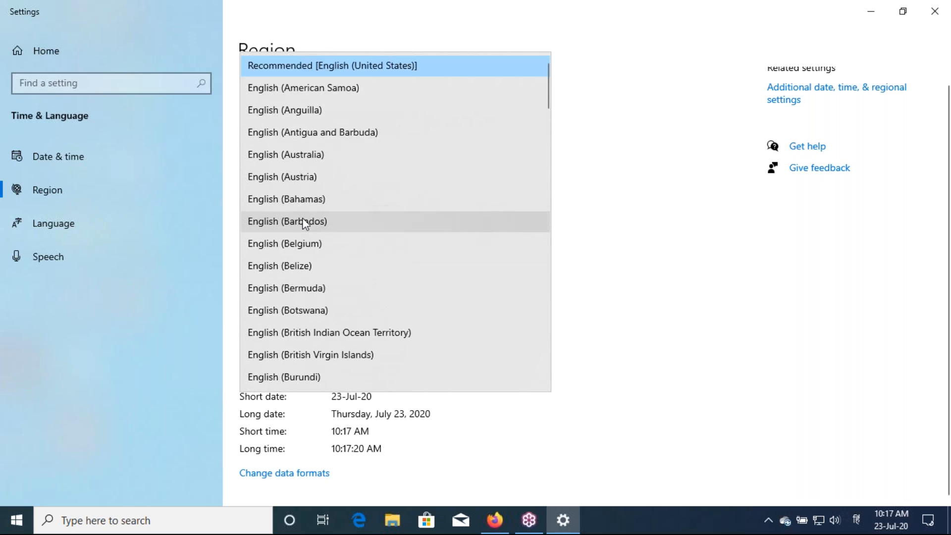
{"action": "scroll", "coordinate": [304, 221], "scroll_direction": "down", "scroll_amount": 15}
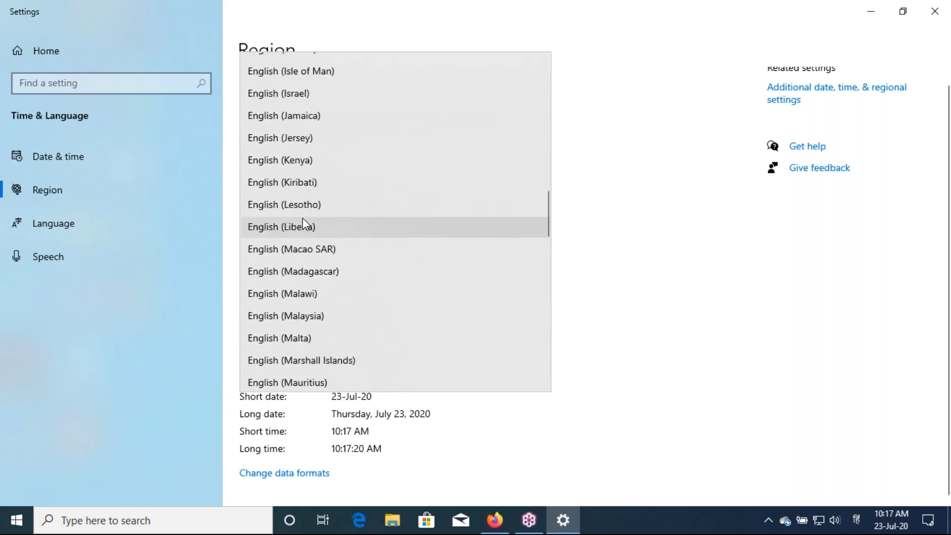
{"action": "scroll", "coordinate": [303, 223], "scroll_direction": "down", "scroll_amount": 7}
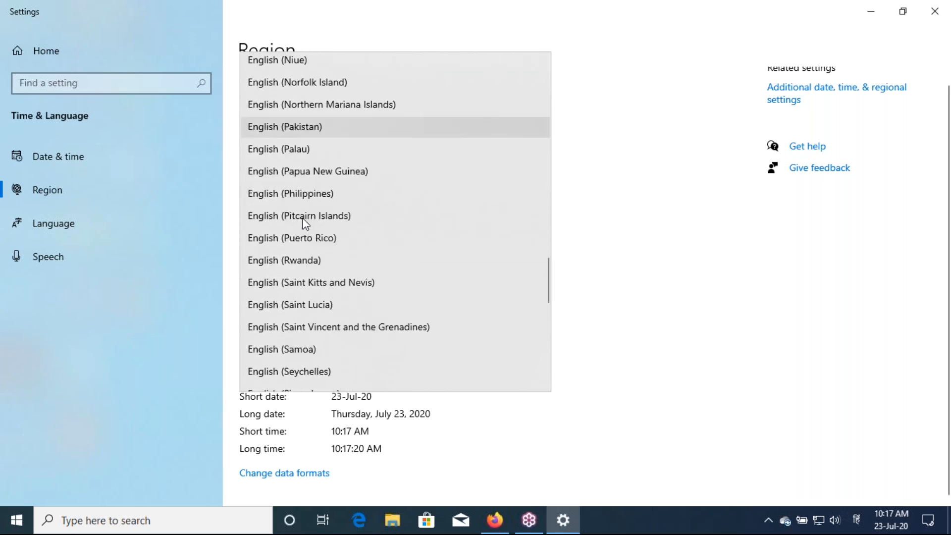
{"action": "scroll", "coordinate": [304, 223], "scroll_direction": "up", "scroll_amount": 3}
{"action": "scroll", "coordinate": [304, 222], "scroll_direction": "up", "scroll_amount": 7}
{"action": "left_click", "coordinate": [291, 205]}
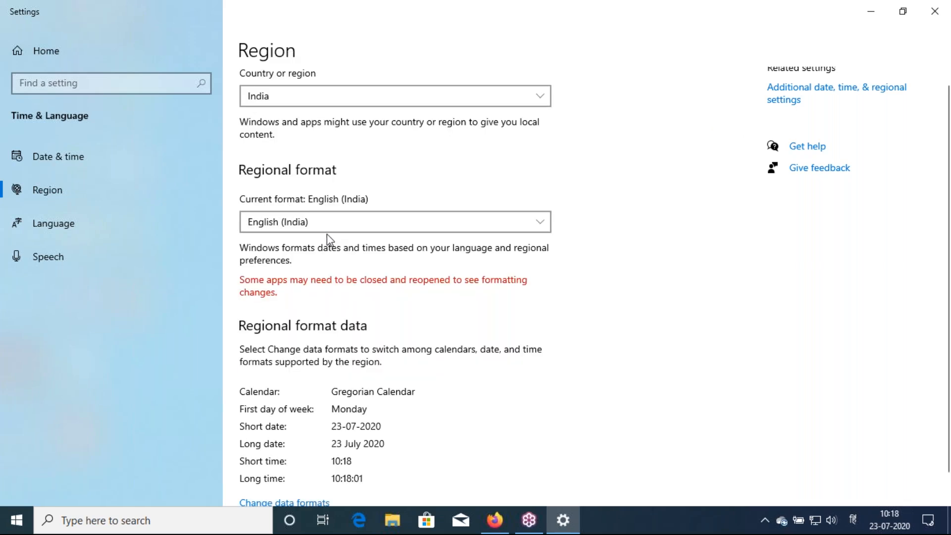
{"action": "scroll", "coordinate": [330, 239], "scroll_direction": "down", "scroll_amount": 1}
{"action": "scroll", "coordinate": [330, 240], "scroll_direction": "down", "scroll_amount": 1}
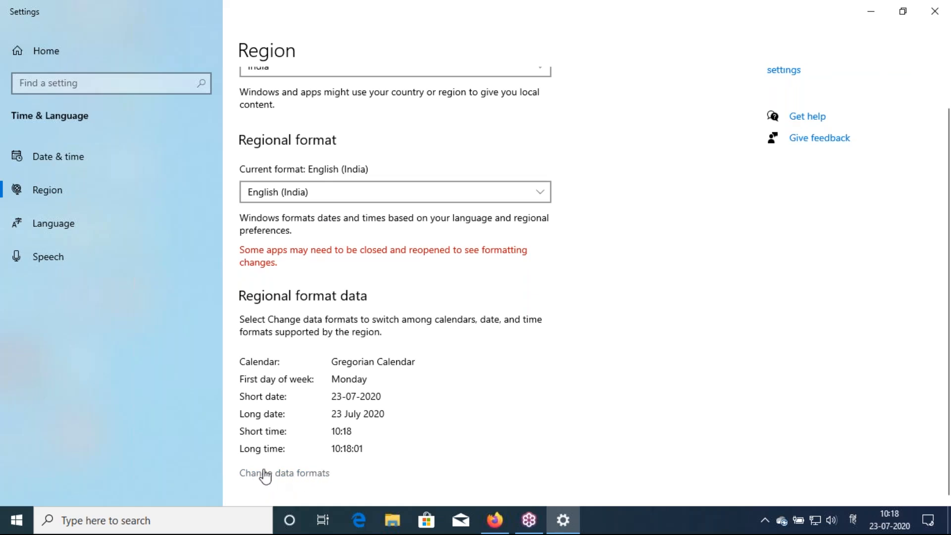
Open Change data formats, keep Gregorian Calendar, and circle the taskbar date and time
{"action": "left_click", "coordinate": [297, 474]}
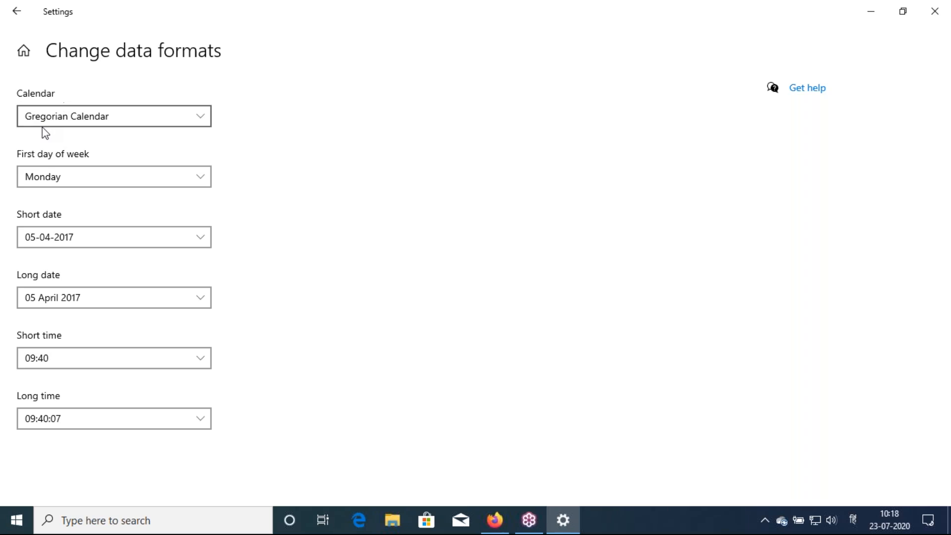
{"action": "left_click", "coordinate": [47, 121]}
{"action": "left_click", "coordinate": [48, 122]}
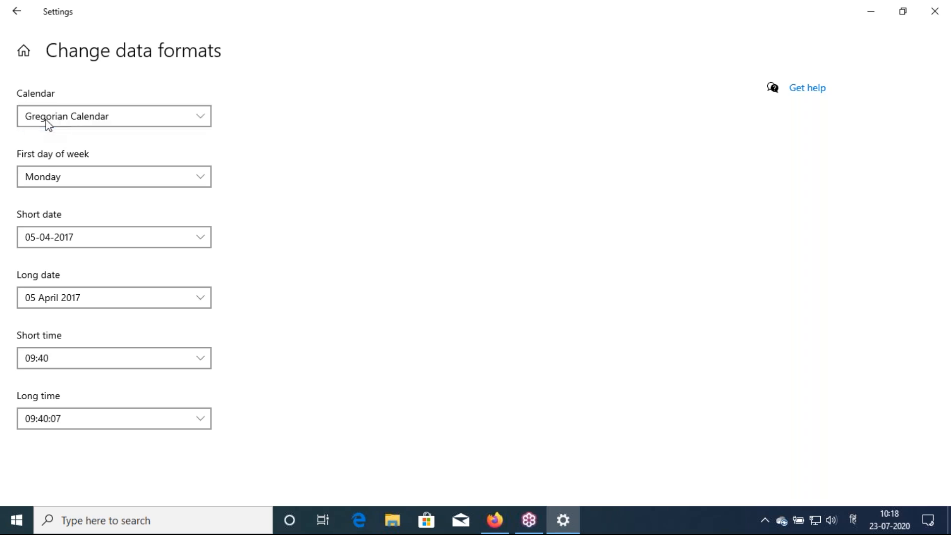
{"action": "left_click", "coordinate": [48, 122]}
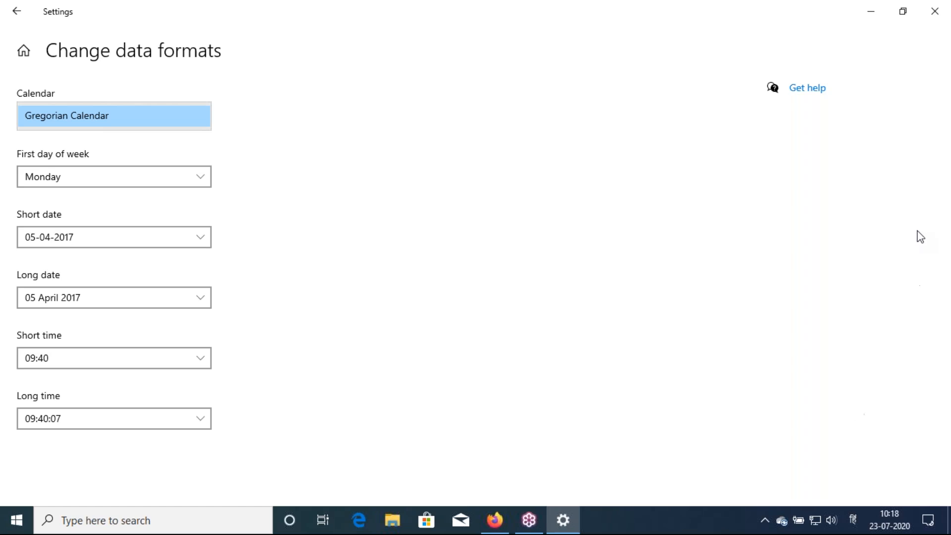
{"action": "left_click", "coordinate": [942, 200]}
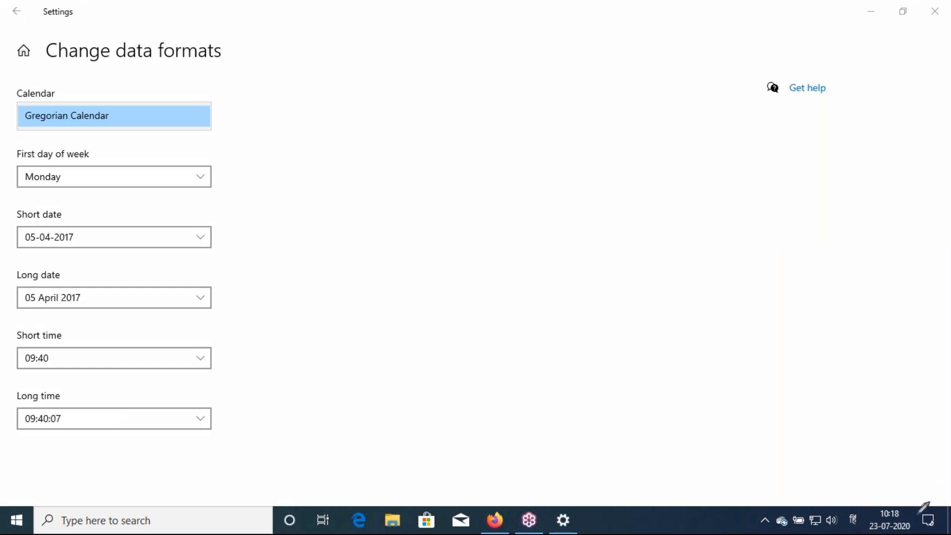
{"action": "mouse_move", "coordinate": [863, 528]}
{"action": "left_mouse_down"}
{"action": "mouse_move", "coordinate": [884, 497]}
{"action": "mouse_move", "coordinate": [908, 501]}
{"action": "mouse_move", "coordinate": [918, 518]}
{"action": "mouse_move", "coordinate": [917, 531]}
{"action": "mouse_move", "coordinate": [899, 529]}
{"action": "left_mouse_up"}
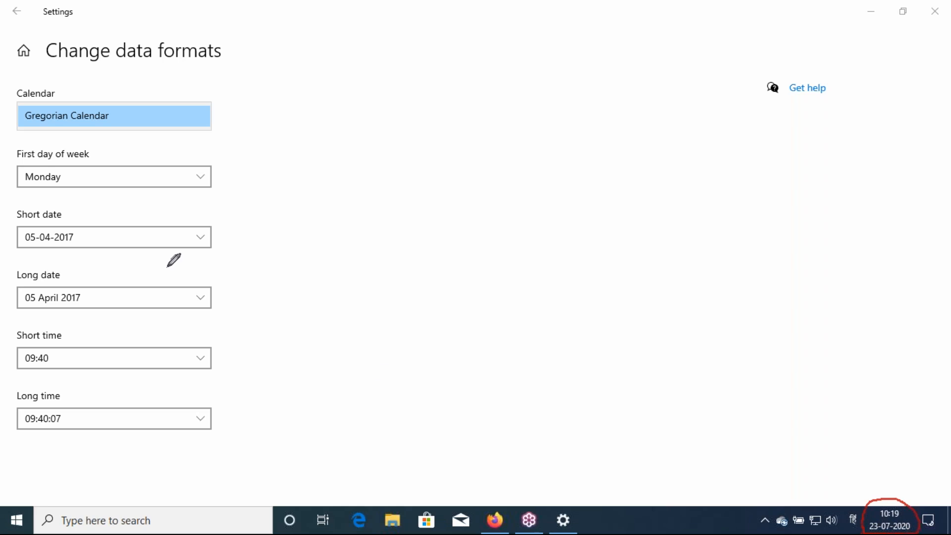
Try several short date formats, finally settling on the day-month-year 05-04-2017
{"action": "left_click", "coordinate": [76, 236]}
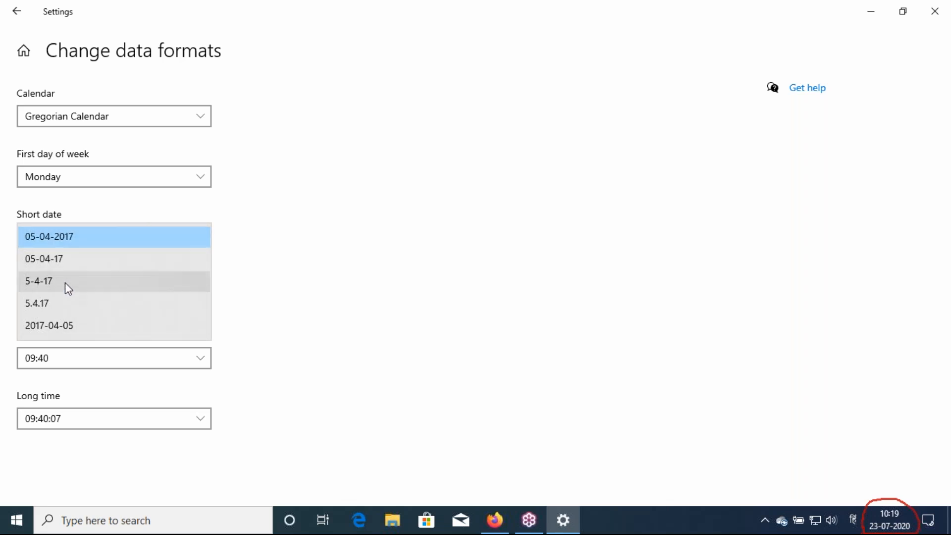
{"action": "left_click", "coordinate": [56, 261]}
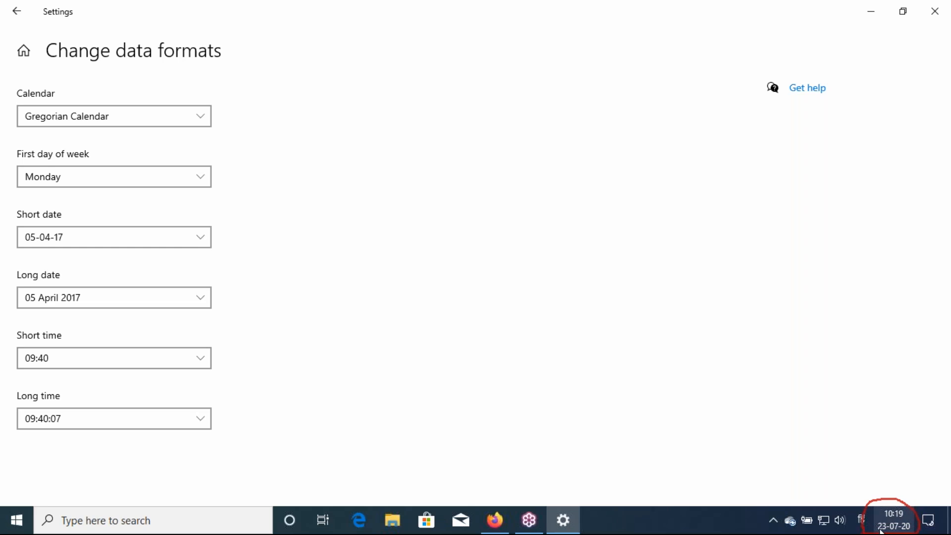
{"action": "mouse_move", "coordinate": [894, 531]}
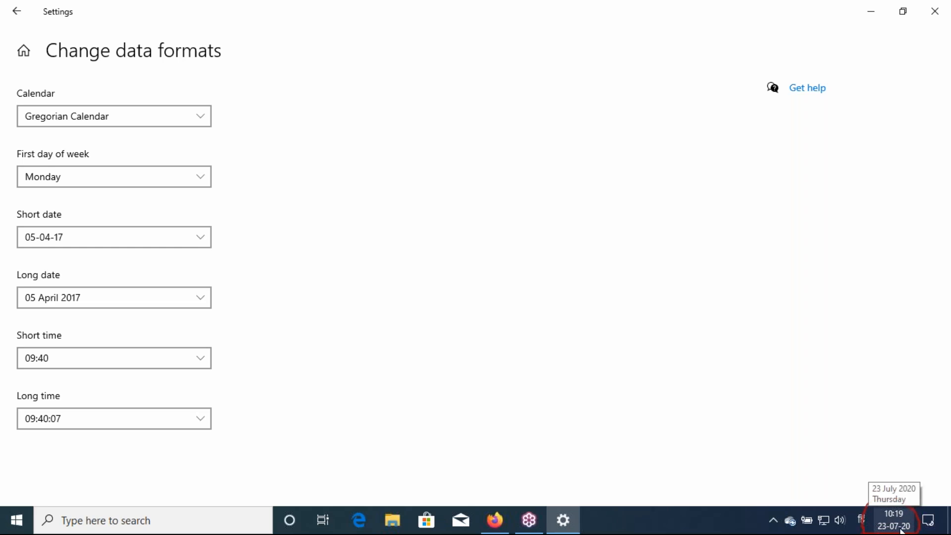
{"action": "left_click", "coordinate": [112, 236]}
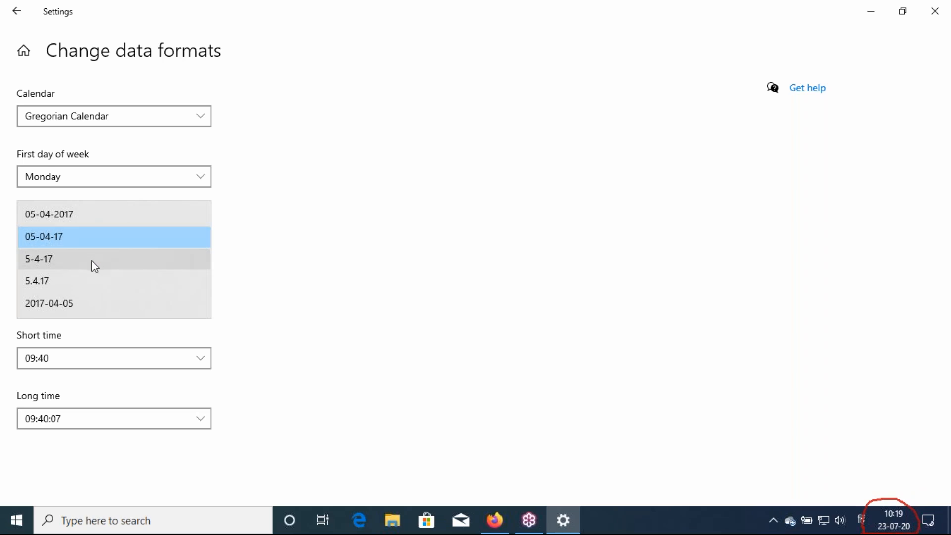
{"action": "left_click", "coordinate": [95, 266]}
{"action": "left_click", "coordinate": [91, 235]}
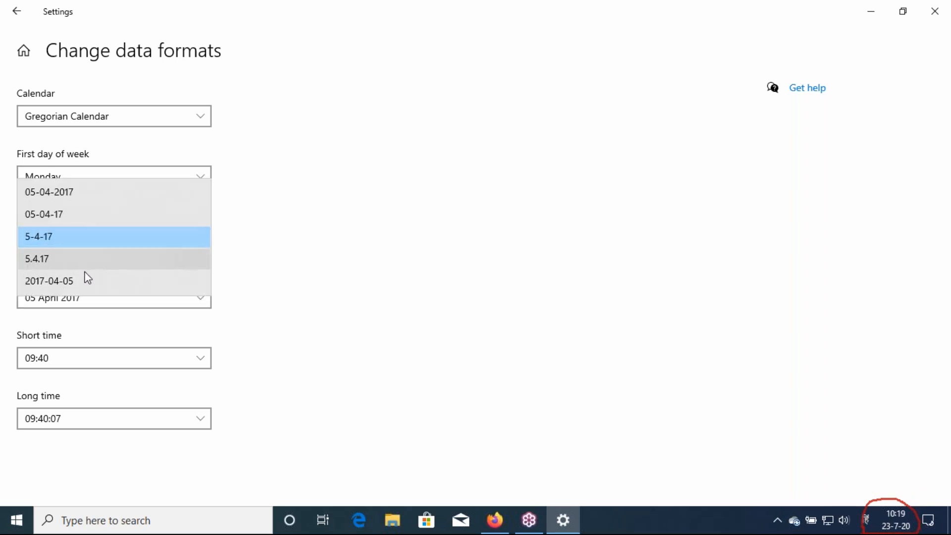
{"action": "left_click", "coordinate": [85, 284]}
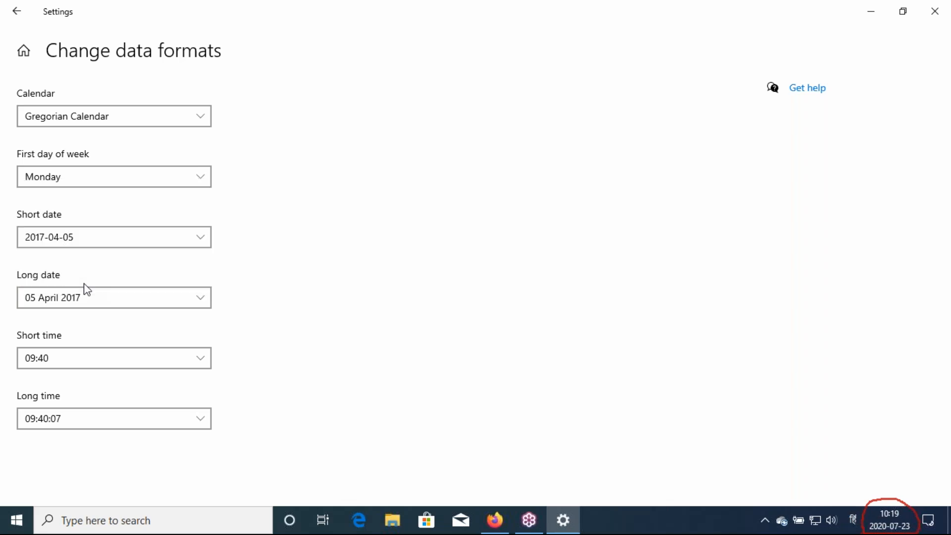
{"action": "left_click", "coordinate": [85, 243]}
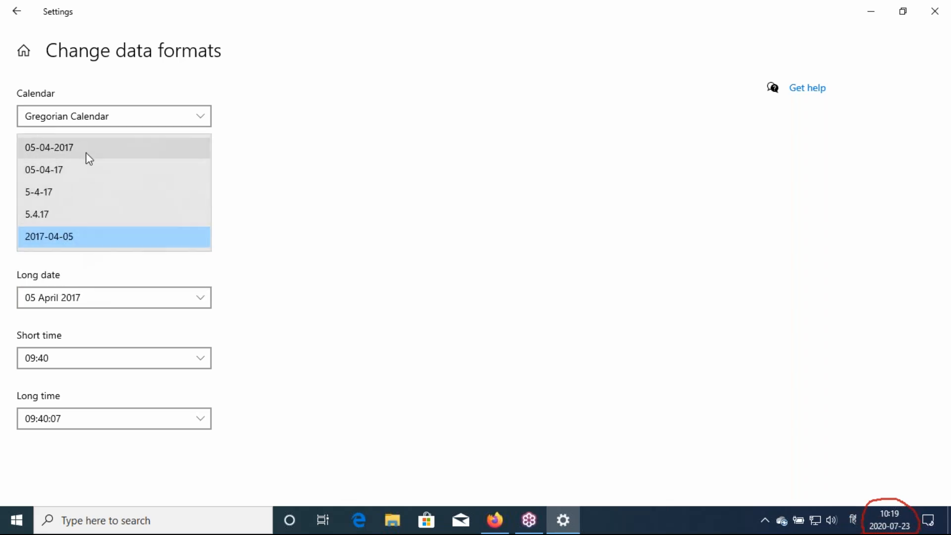
{"action": "left_click", "coordinate": [85, 147]}
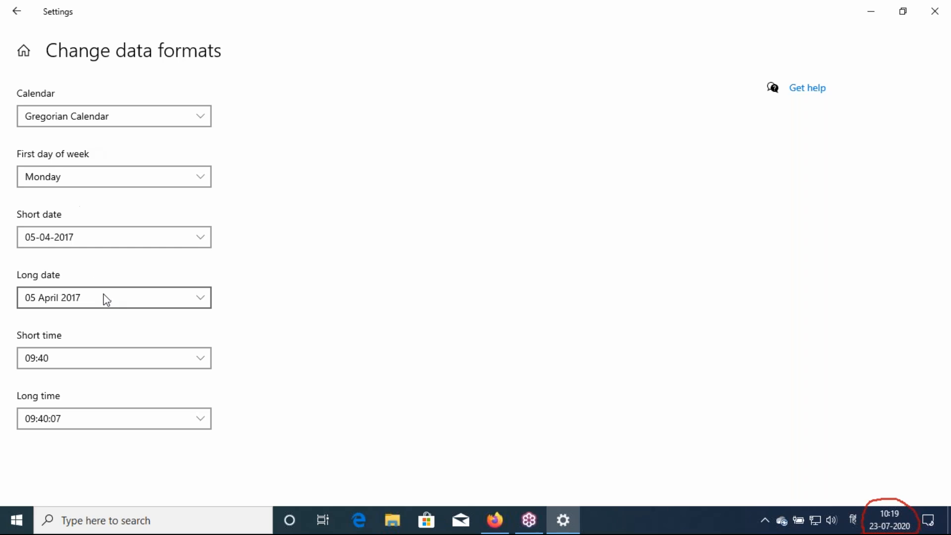
Keep long date 05 April 2017; choose 09:40 AM short time and 09:40:07 AM long time
{"action": "left_click", "coordinate": [79, 295]}
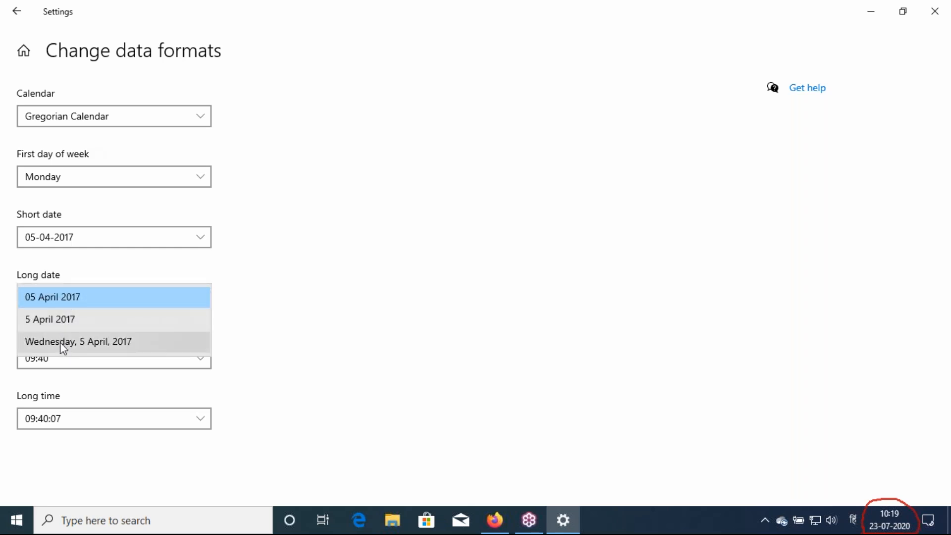
{"action": "left_click", "coordinate": [64, 304]}
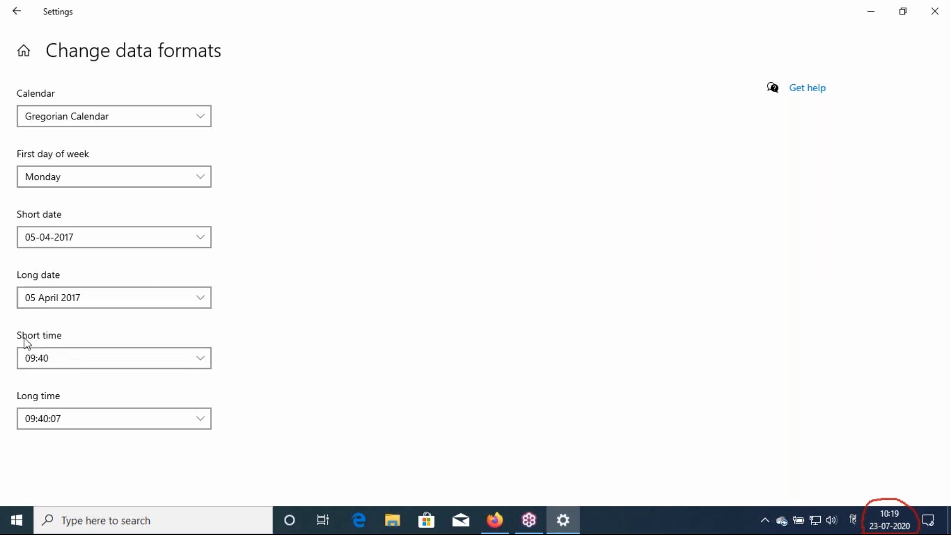
{"action": "left_click", "coordinate": [59, 358]}
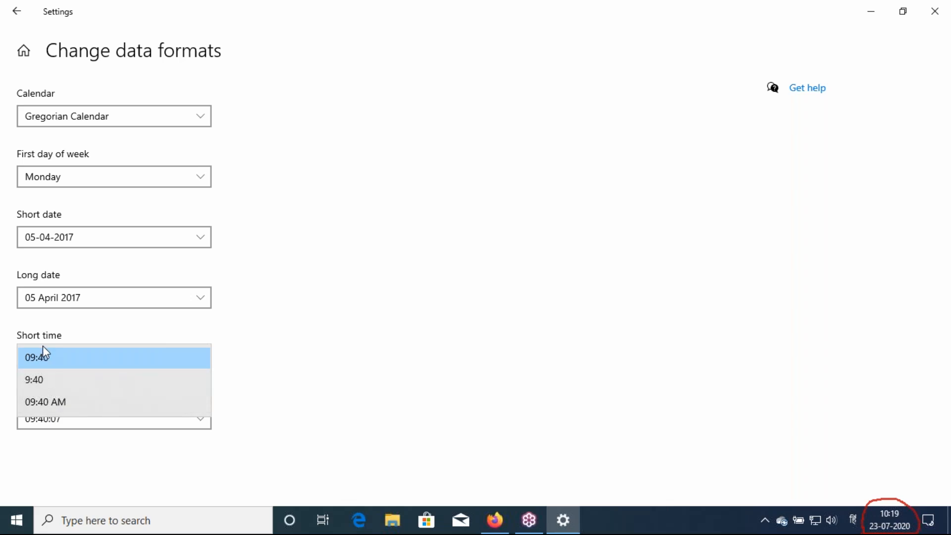
{"action": "left_click", "coordinate": [41, 400]}
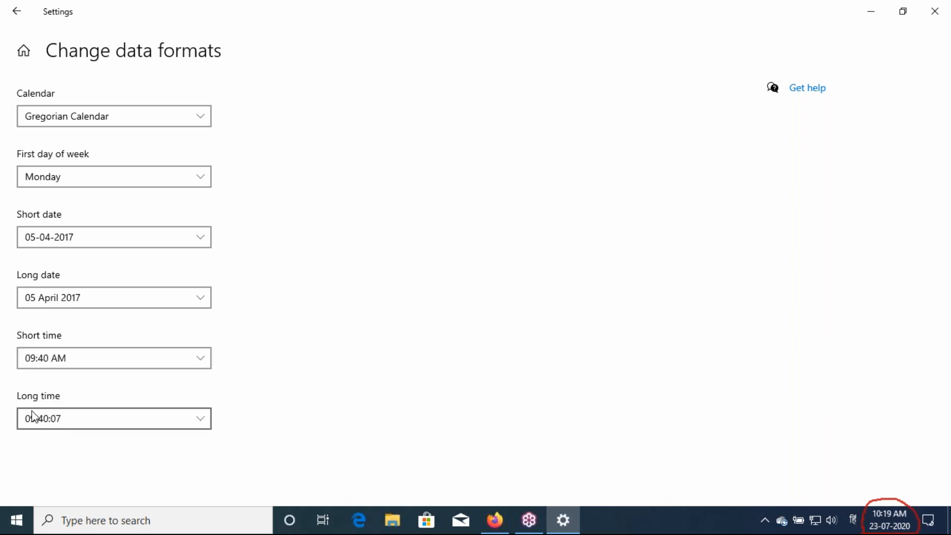
{"action": "left_click", "coordinate": [60, 423]}
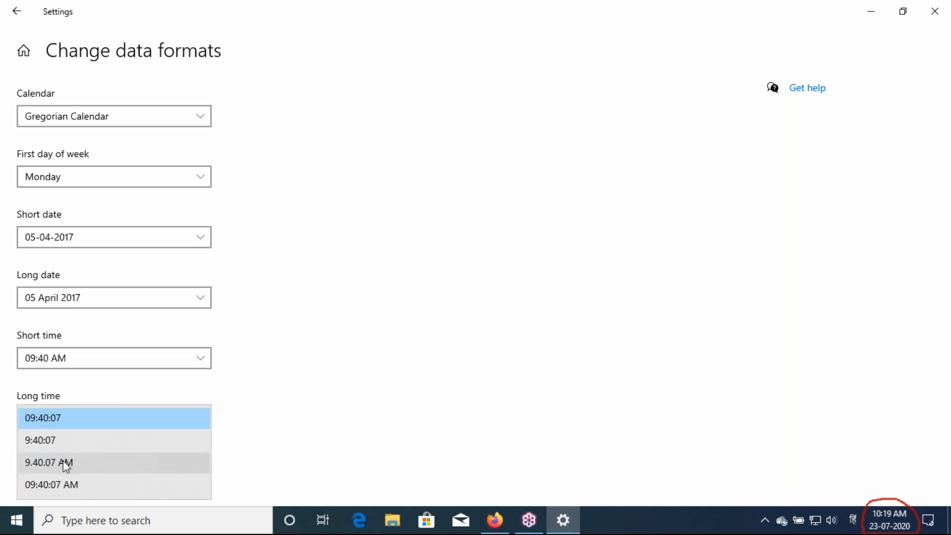
{"action": "left_click", "coordinate": [65, 485]}
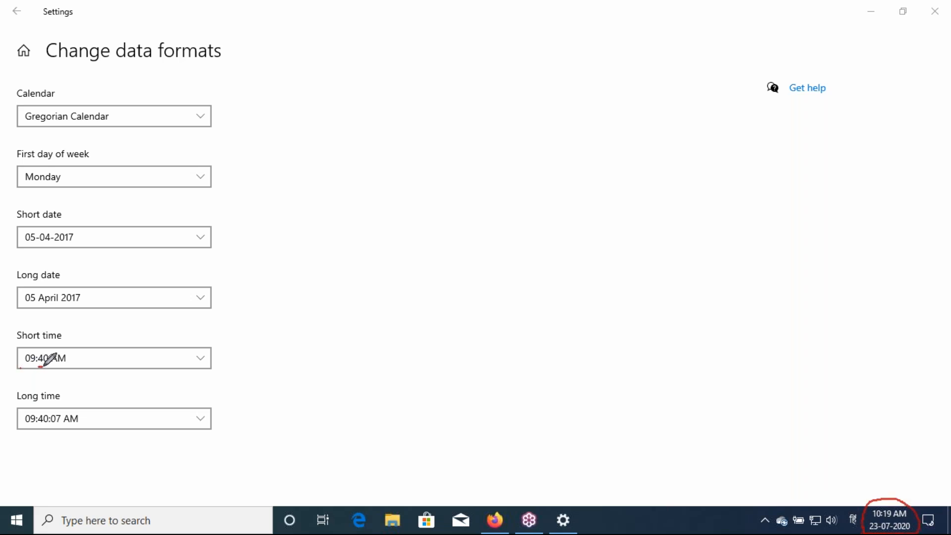
Mark the hours and minutes in the new time formats, then return to the Region page
{"action": "left_click_drag", "start_coordinate": [49, 366], "coordinate": [33, 366]}
{"action": "left_click_drag", "start_coordinate": [24, 425], "coordinate": [65, 424]}
{"action": "key", "text": "Escape"}
{"action": "left_click", "coordinate": [19, 14]}
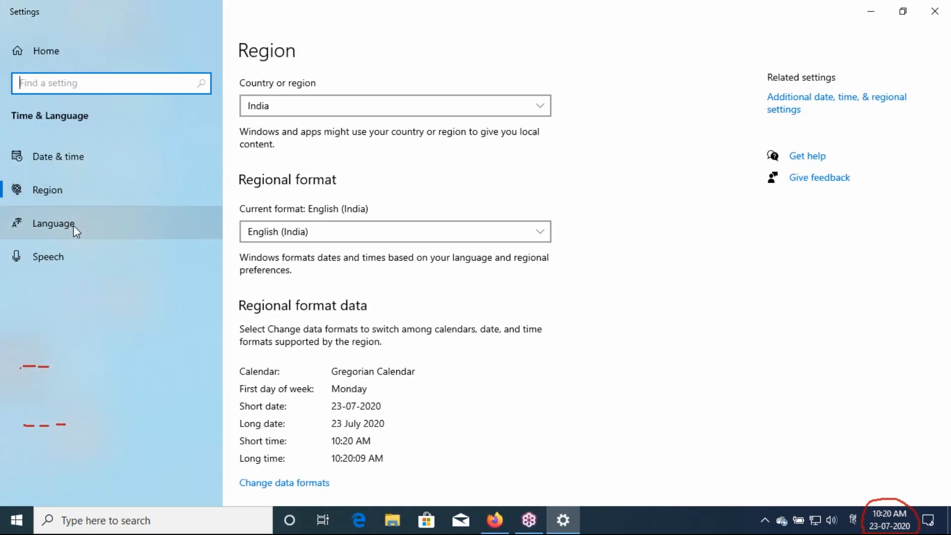
On the Language page, keep English (United States) as the Windows display language
{"action": "left_click", "coordinate": [74, 225]}
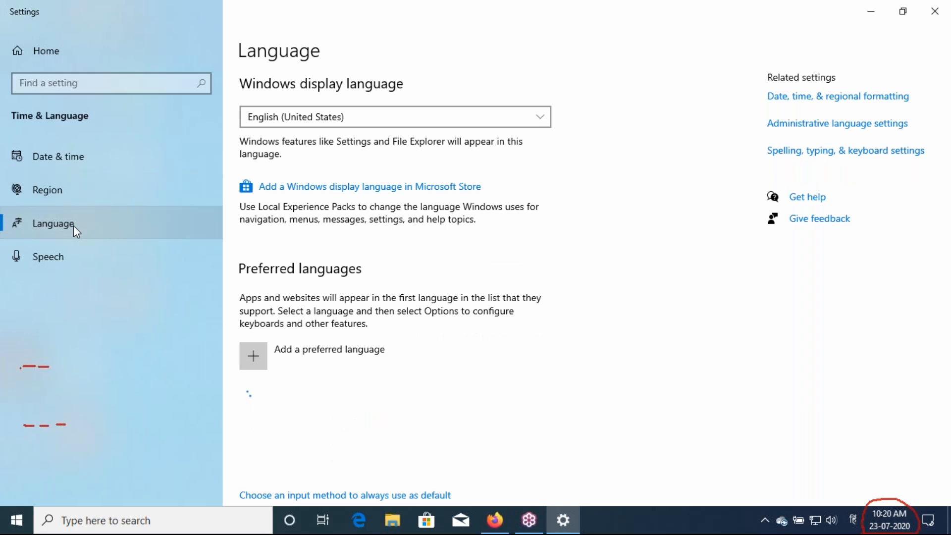
{"action": "left_click", "coordinate": [263, 119]}
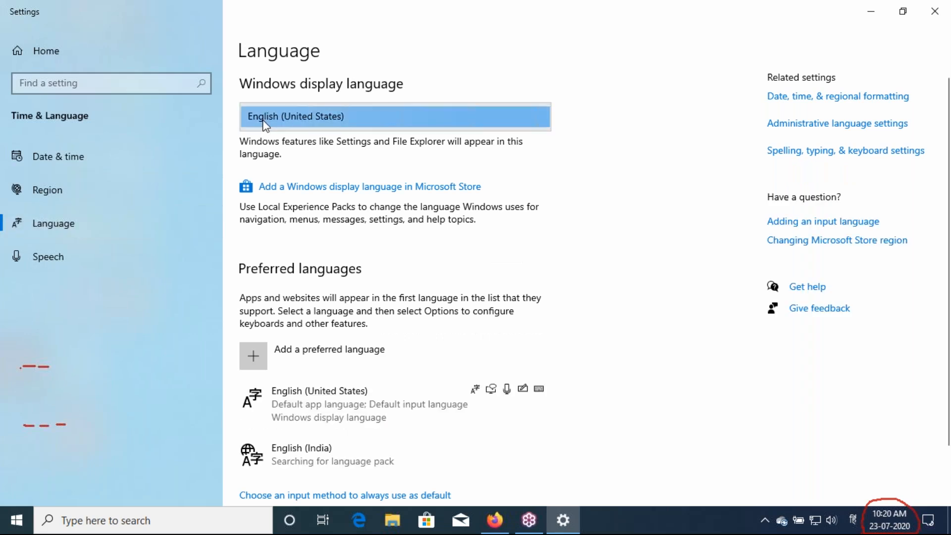
{"action": "left_click", "coordinate": [263, 120]}
{"action": "left_click", "coordinate": [263, 121]}
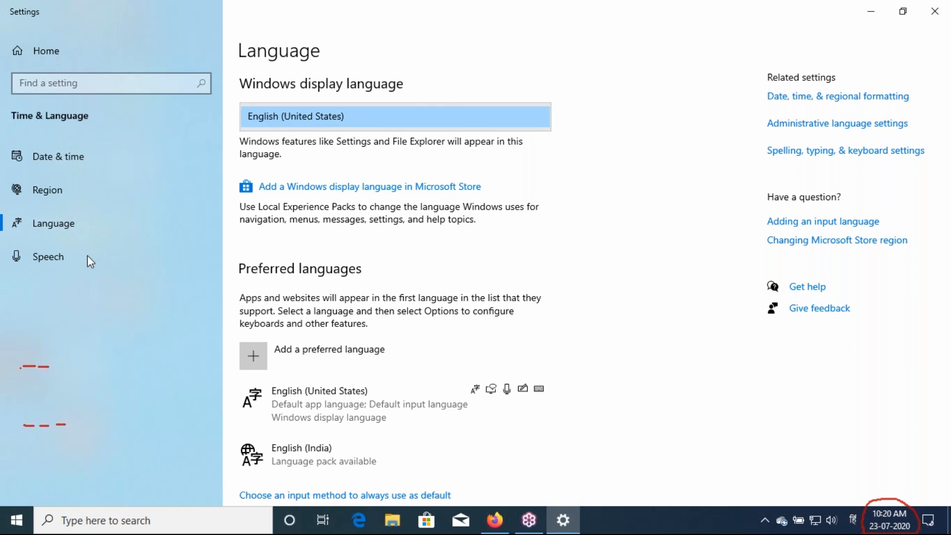
{"action": "left_click", "coordinate": [58, 256]}
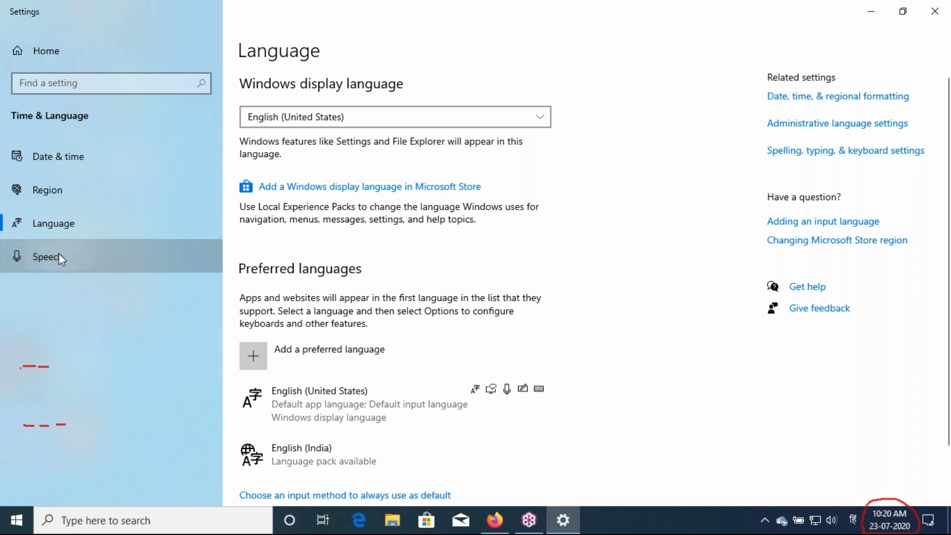
Keep English (United States) as the speech language and scroll down to the Microphone section
{"action": "scroll", "coordinate": [454, 317], "scroll_direction": "down", "scroll_amount": 5}
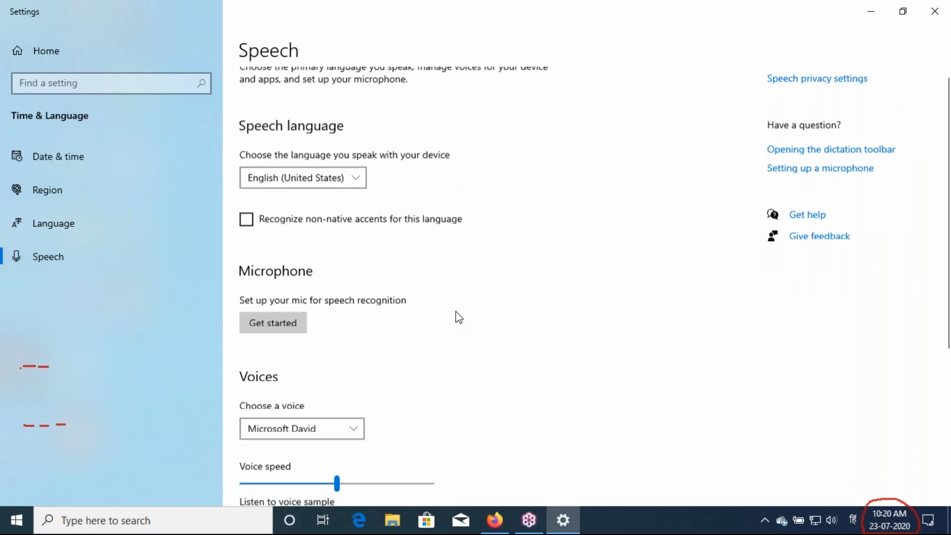
{"action": "scroll", "coordinate": [459, 317], "scroll_direction": "up", "scroll_amount": 3}
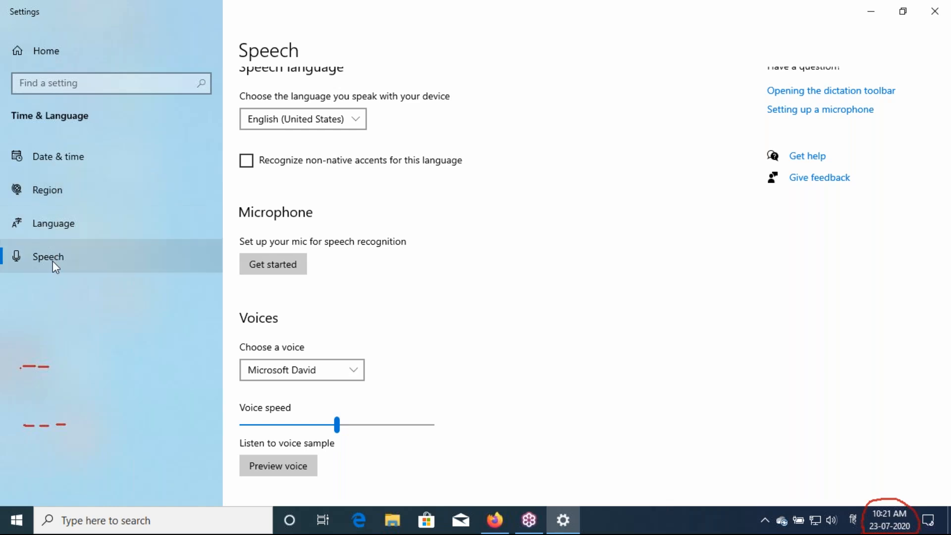
{"action": "scroll", "coordinate": [304, 175], "scroll_direction": "up", "scroll_amount": 3}
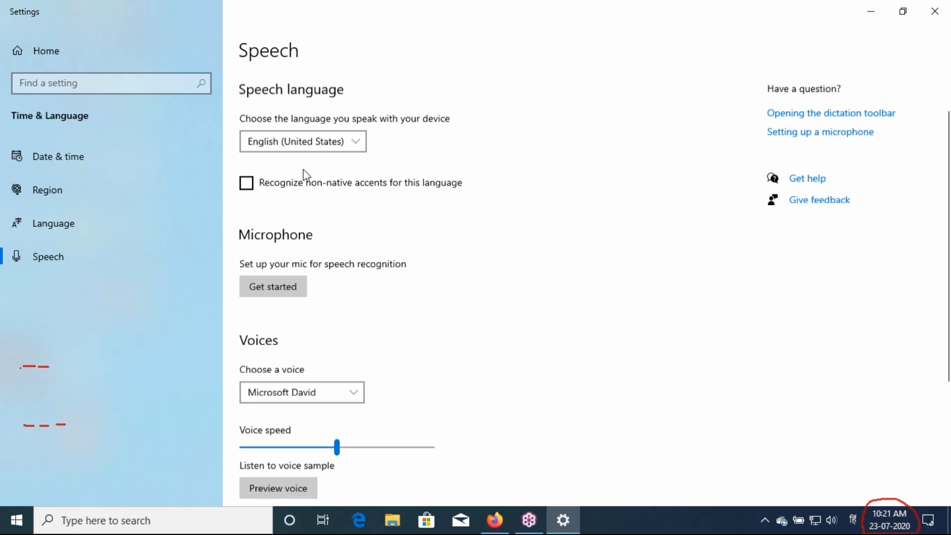
{"action": "left_click", "coordinate": [302, 195]}
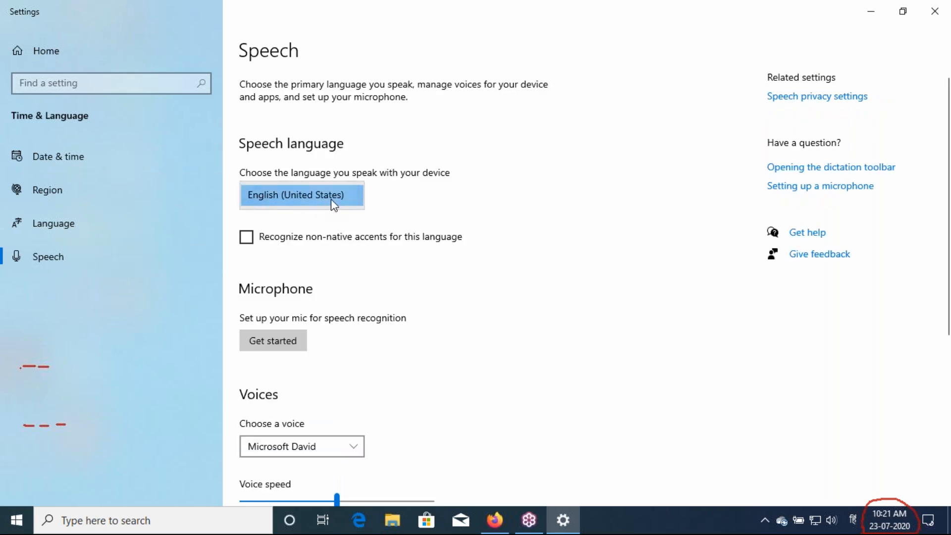
{"action": "left_click", "coordinate": [421, 199]}
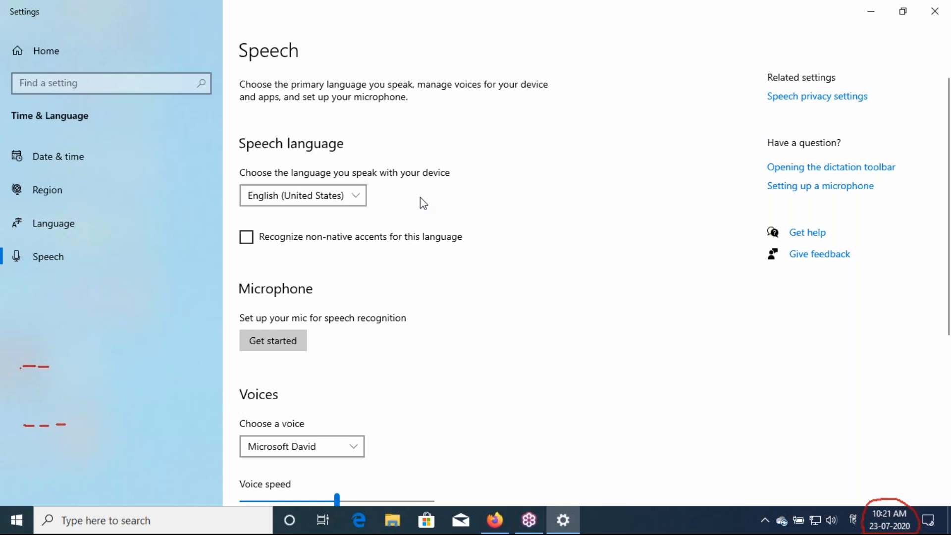
{"action": "scroll", "coordinate": [420, 198], "scroll_direction": "down", "scroll_amount": 3}
{"action": "scroll", "coordinate": [420, 197], "scroll_direction": "down", "scroll_amount": 2}
{"action": "scroll", "coordinate": [420, 197], "scroll_direction": "up", "scroll_amount": 3}
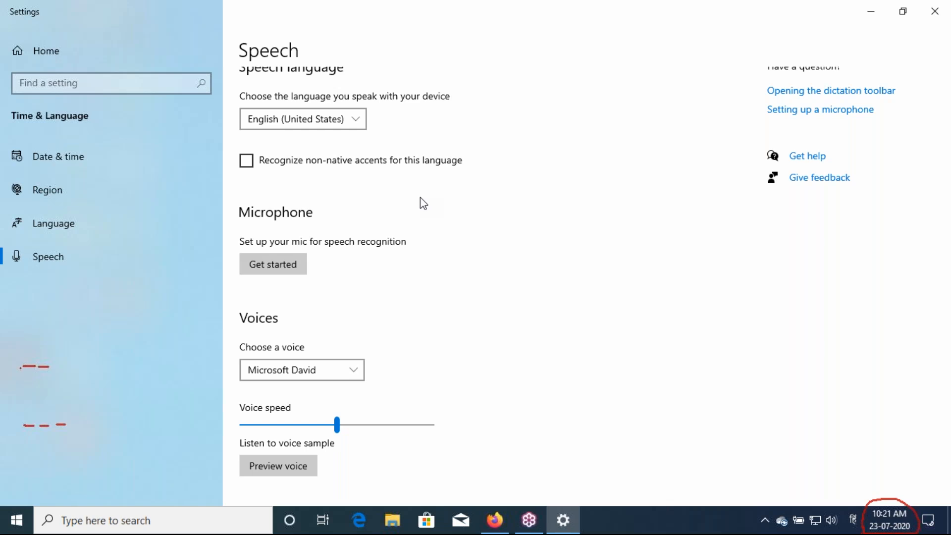
{"action": "scroll", "coordinate": [420, 197], "scroll_direction": "down", "scroll_amount": 2}
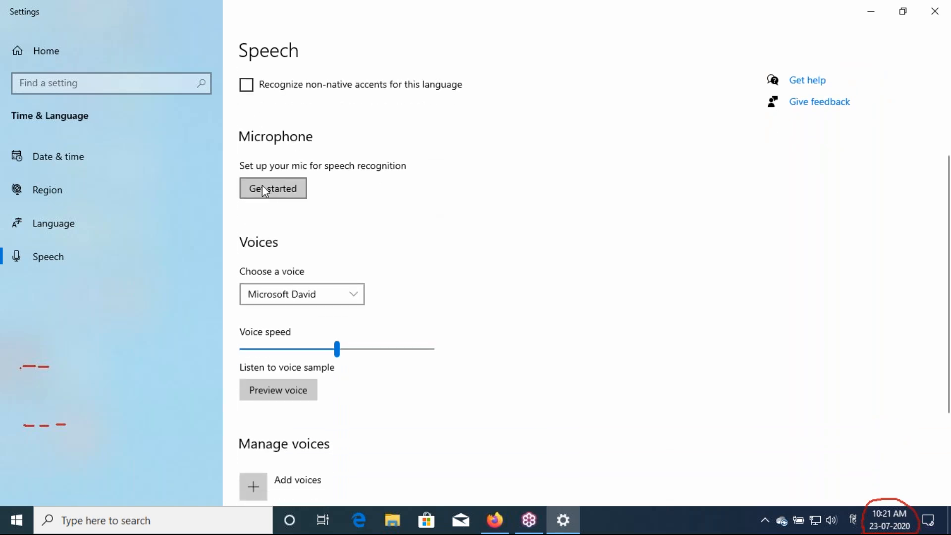
Run the microphone troubleshooter for 'Cortana can't hear me' with the USB microphone until it's fixed
{"action": "left_click", "coordinate": [258, 193]}
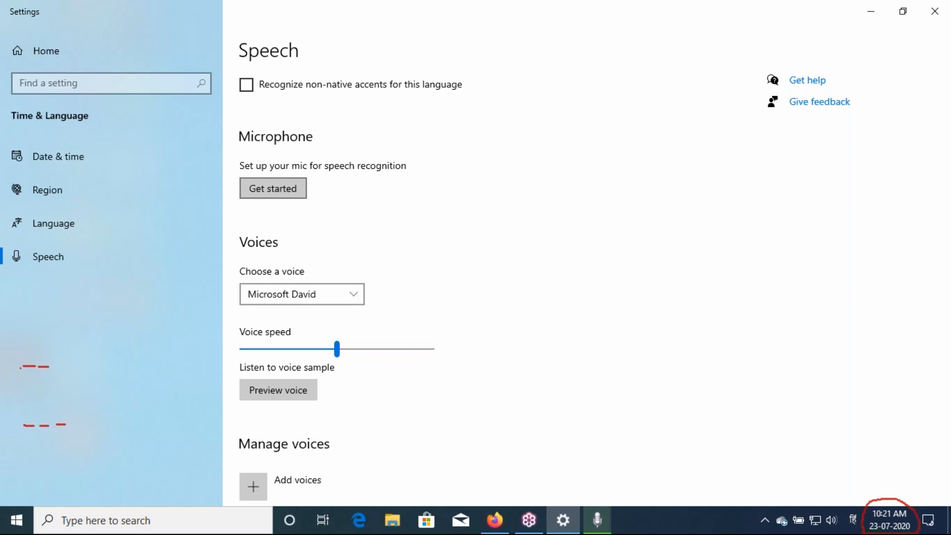
{"action": "left_click", "coordinate": [603, 516]}
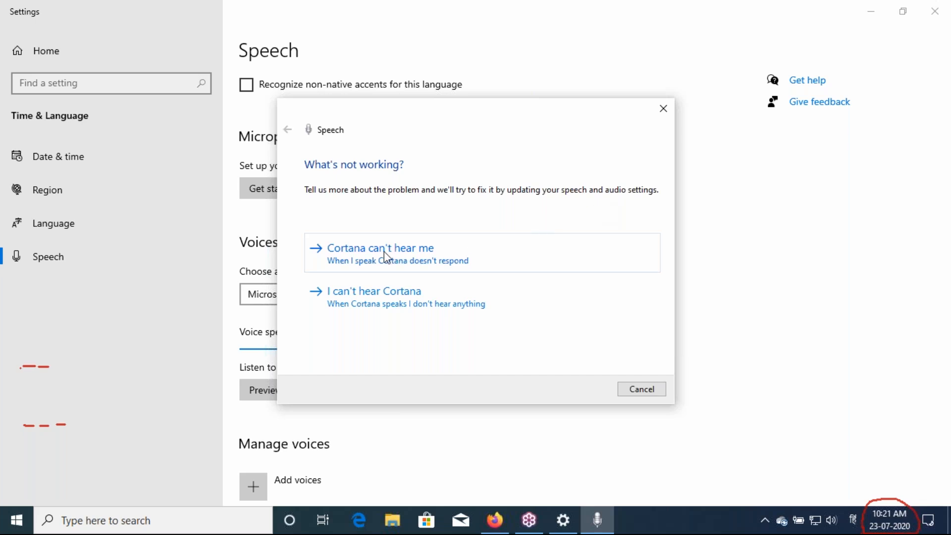
{"action": "left_click", "coordinate": [341, 258]}
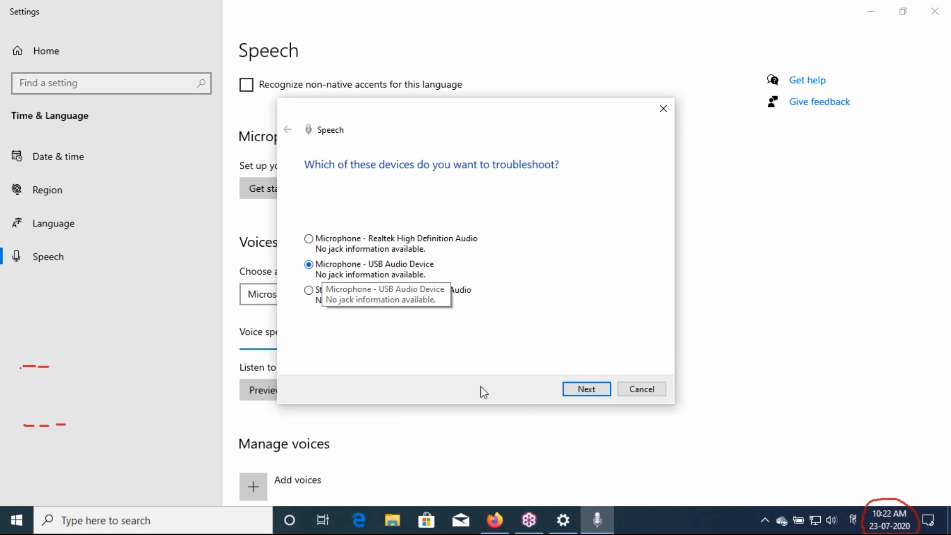
{"action": "left_click", "coordinate": [574, 393]}
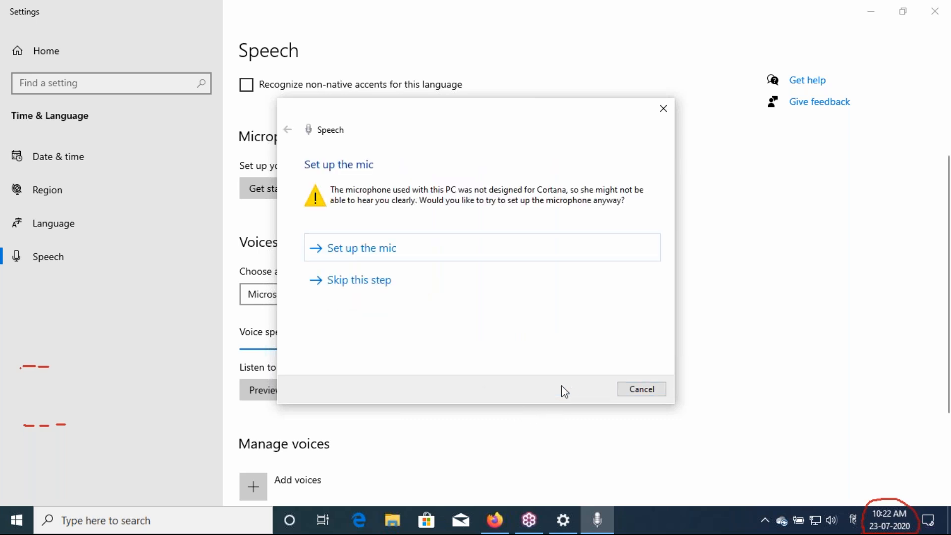
{"action": "left_click", "coordinate": [375, 256]}
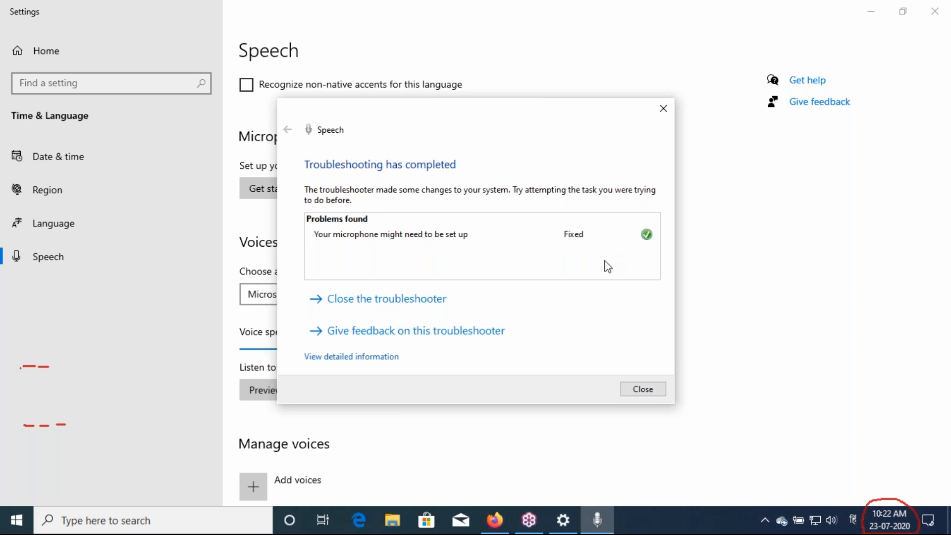
{"action": "left_click", "coordinate": [638, 388]}
Raise the voice speed, dismiss the diagnostics host crash error, and play a voice preview
{"action": "left_click_drag", "start_coordinate": [342, 349], "coordinate": [431, 349]}
{"action": "scroll", "coordinate": [370, 373], "scroll_direction": "down", "scroll_amount": 3}
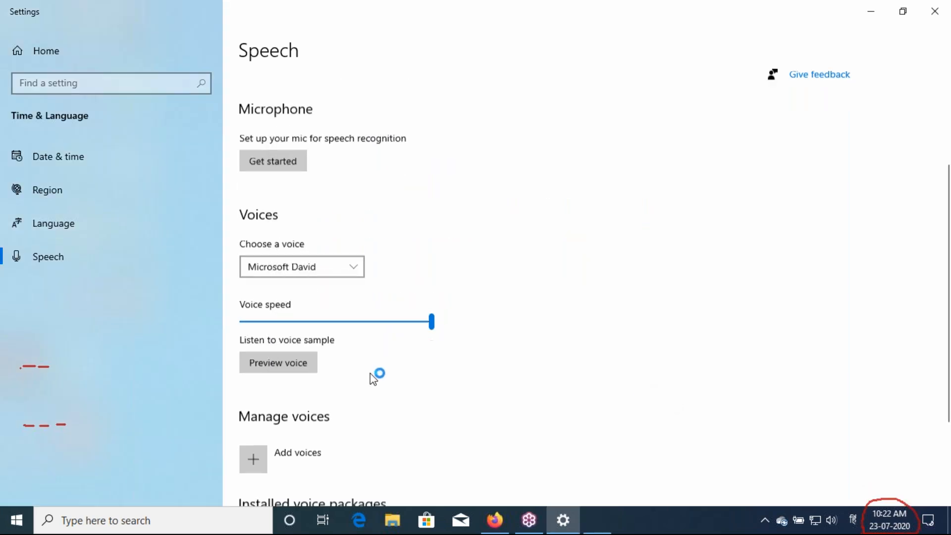
{"action": "scroll", "coordinate": [370, 373], "scroll_direction": "down", "scroll_amount": 1}
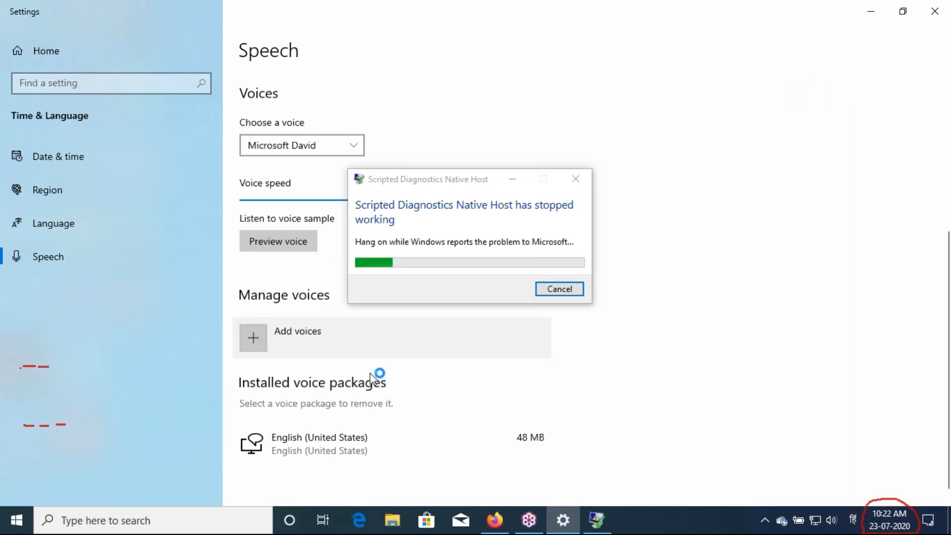
{"action": "left_click", "coordinate": [549, 296]}
{"action": "left_click", "coordinate": [302, 248]}
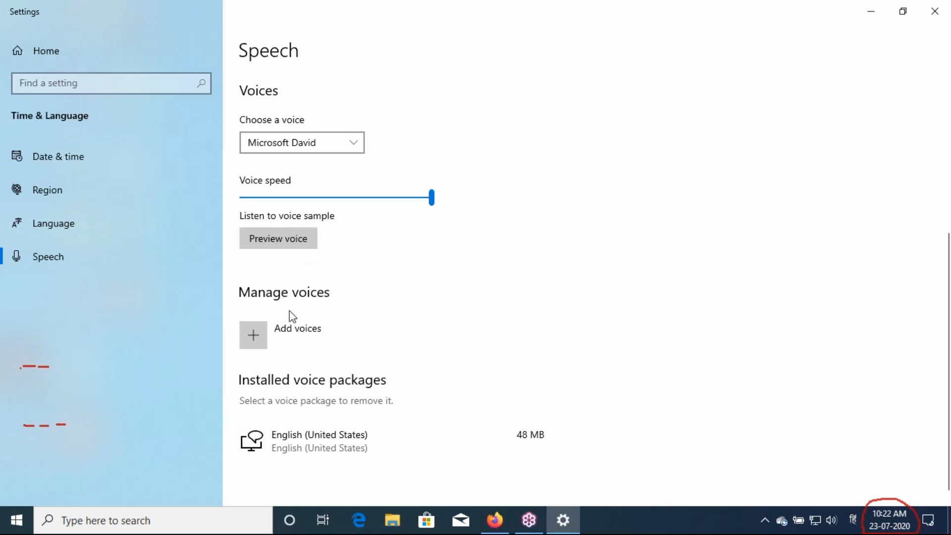
Add the Hindi voice package (15 MB) so it starts installing
{"action": "left_click", "coordinate": [259, 342]}
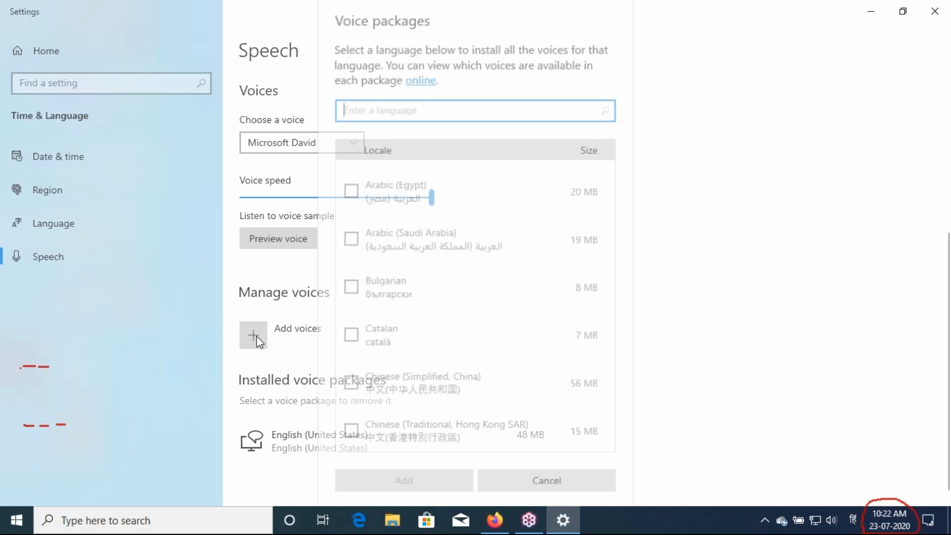
{"action": "scroll", "coordinate": [423, 303], "scroll_direction": "down", "scroll_amount": 5}
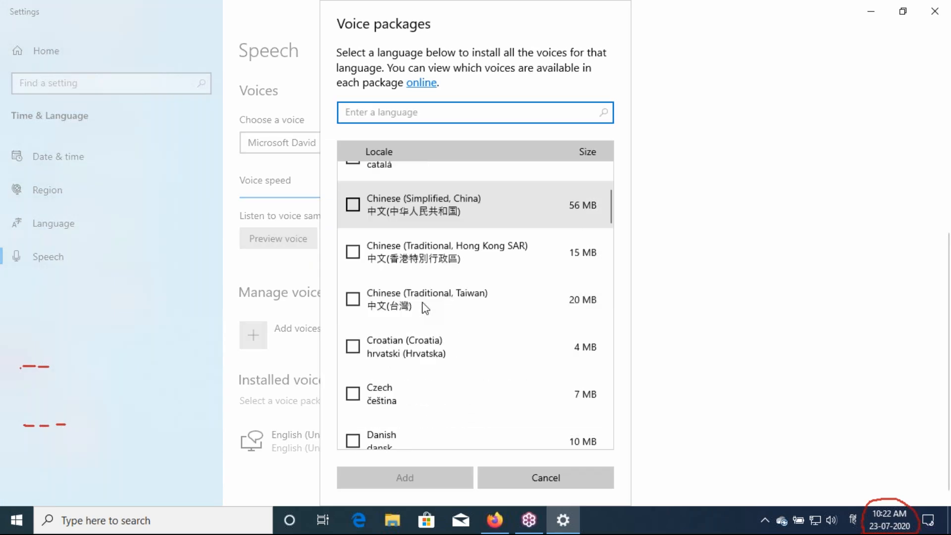
{"action": "scroll", "coordinate": [423, 303], "scroll_direction": "up", "scroll_amount": 3}
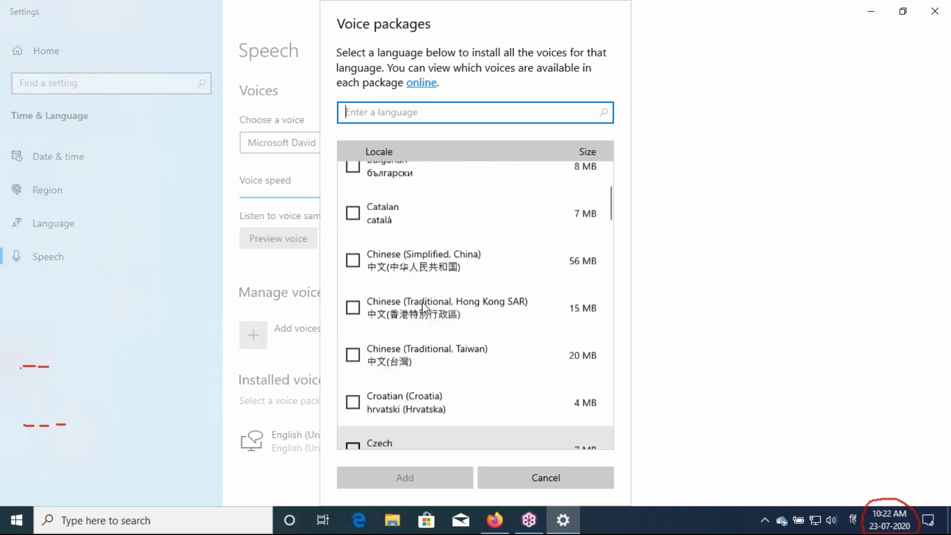
{"action": "scroll", "coordinate": [423, 304], "scroll_direction": "down", "scroll_amount": 1}
{"action": "scroll", "coordinate": [424, 308], "scroll_direction": "down", "scroll_amount": 4}
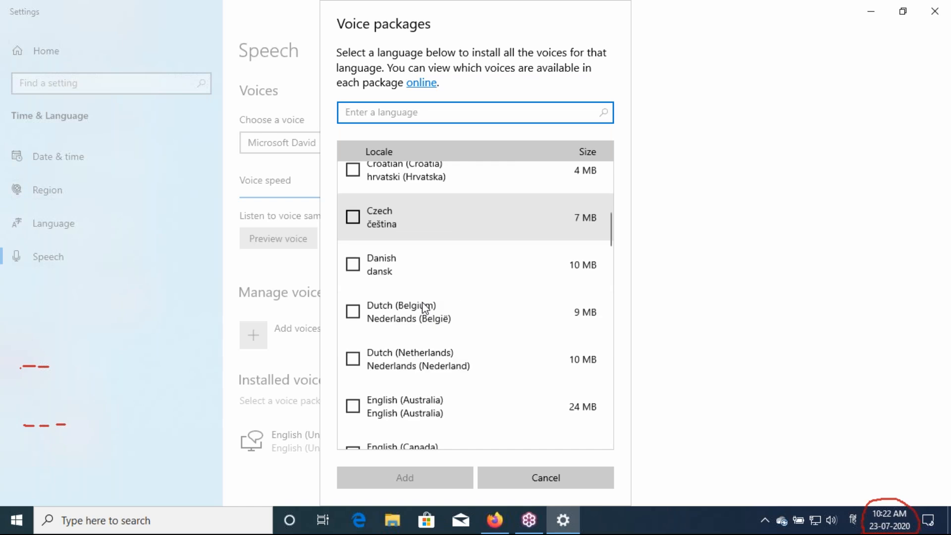
{"action": "scroll", "coordinate": [424, 309], "scroll_direction": "down", "scroll_amount": 3}
{"action": "scroll", "coordinate": [422, 306], "scroll_direction": "down", "scroll_amount": 15}
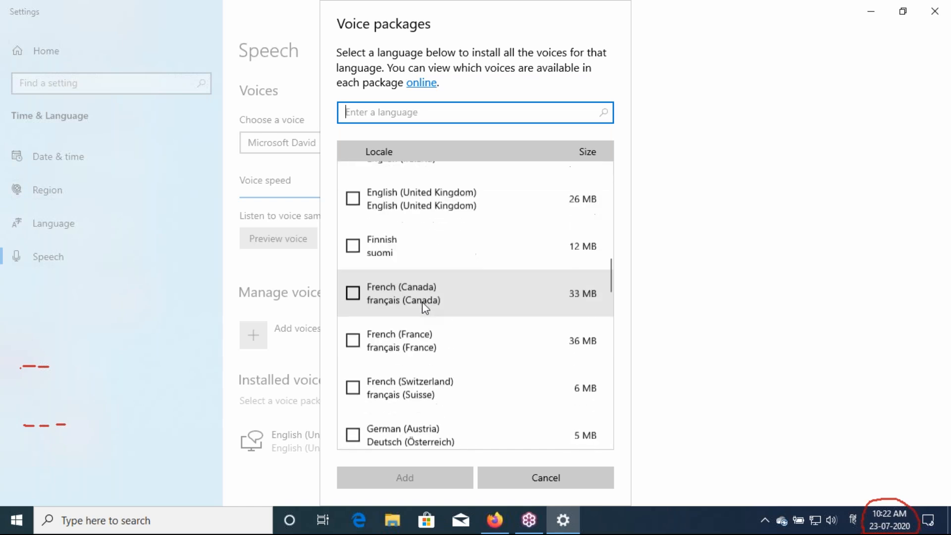
{"action": "left_click", "coordinate": [354, 250]}
{"action": "left_click", "coordinate": [405, 478]}
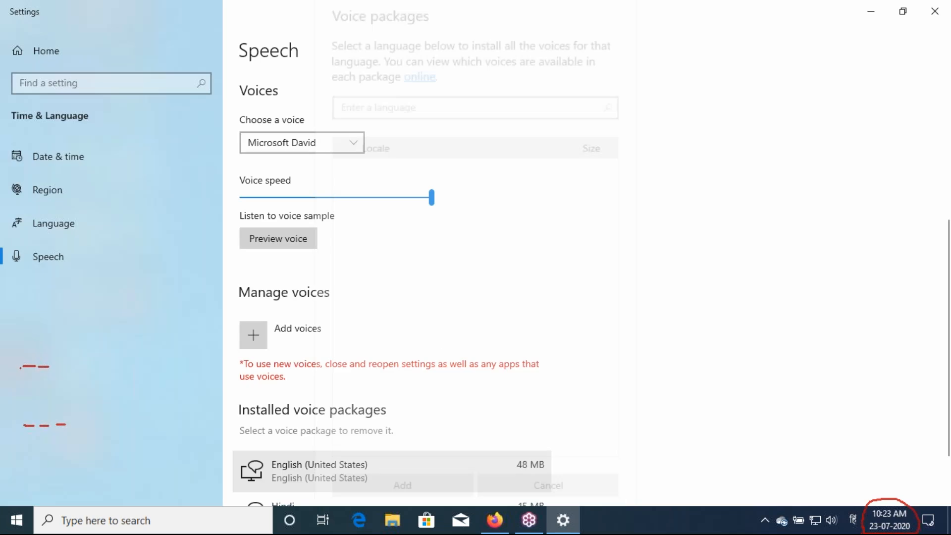
Keep Microsoft David as the selected voice
{"action": "scroll", "coordinate": [346, 321], "scroll_direction": "up", "scroll_amount": 3}
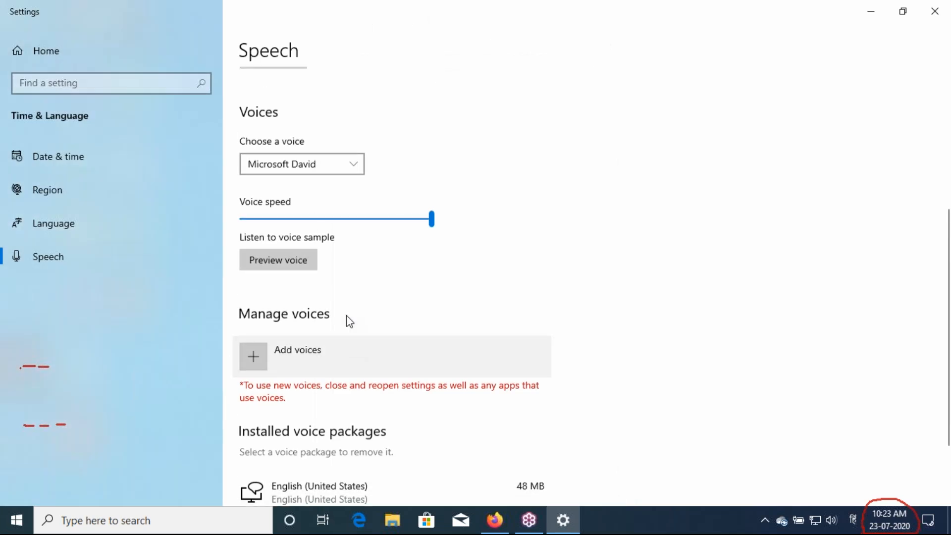
{"action": "left_click", "coordinate": [356, 226]}
{"action": "left_click", "coordinate": [404, 238]}
{"action": "scroll", "coordinate": [404, 238], "scroll_direction": "down", "scroll_amount": 3}
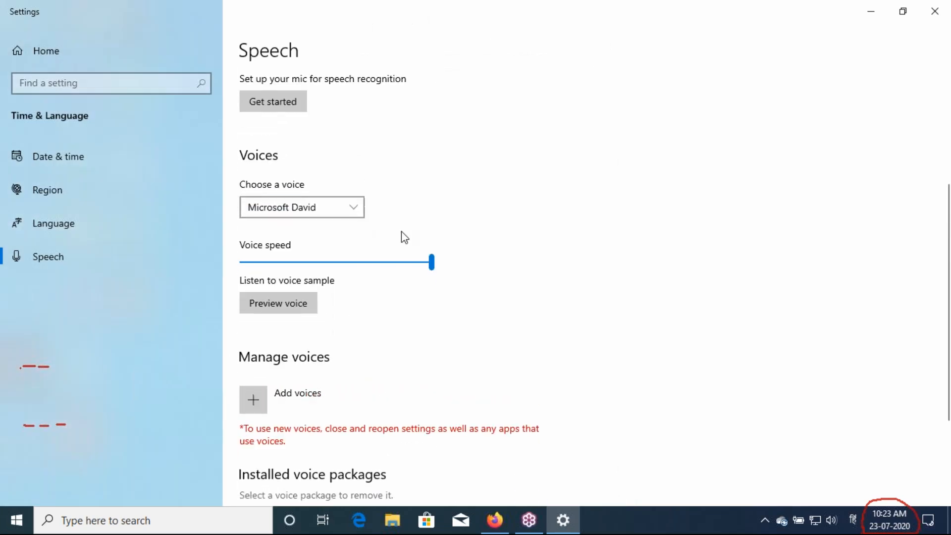
{"action": "scroll", "coordinate": [405, 238], "scroll_direction": "down", "scroll_amount": 3}
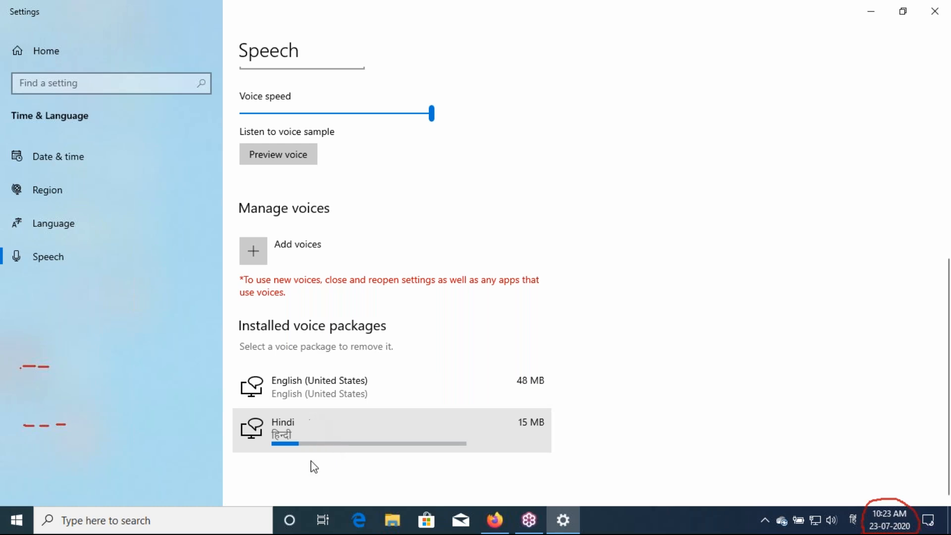
Open Cortana to read that speech packages must finish installing first
{"action": "left_click", "coordinate": [290, 528]}
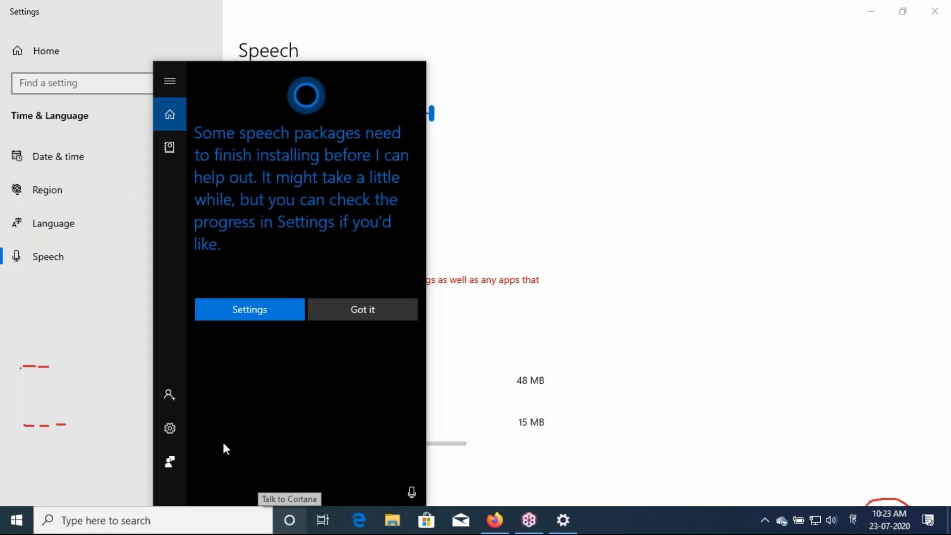
{"action": "left_click", "coordinate": [290, 523]}
{"action": "left_click", "coordinate": [290, 523]}
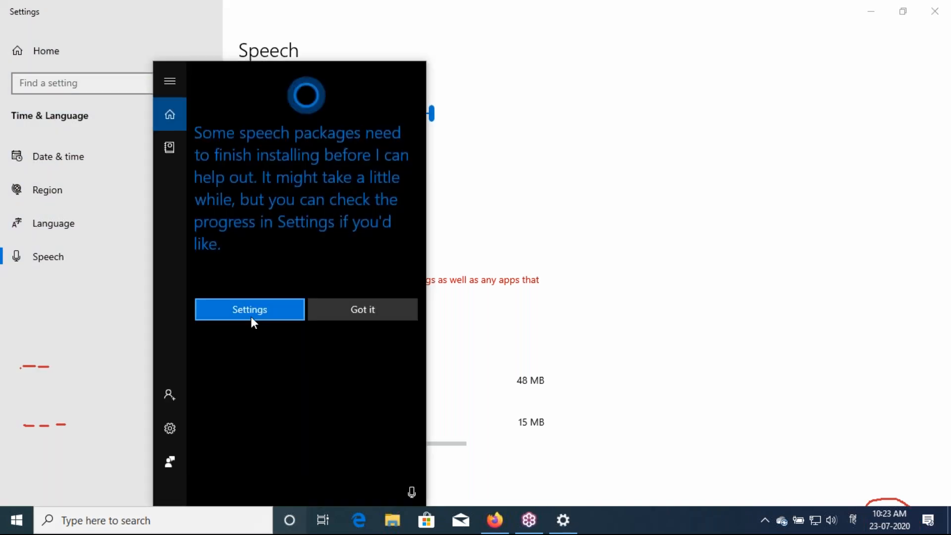
Monitor Optional features until Hindi (India) text-to-speech (23.6 MB) is listed, then go back to Apps & features
{"action": "left_click", "coordinate": [251, 317]}
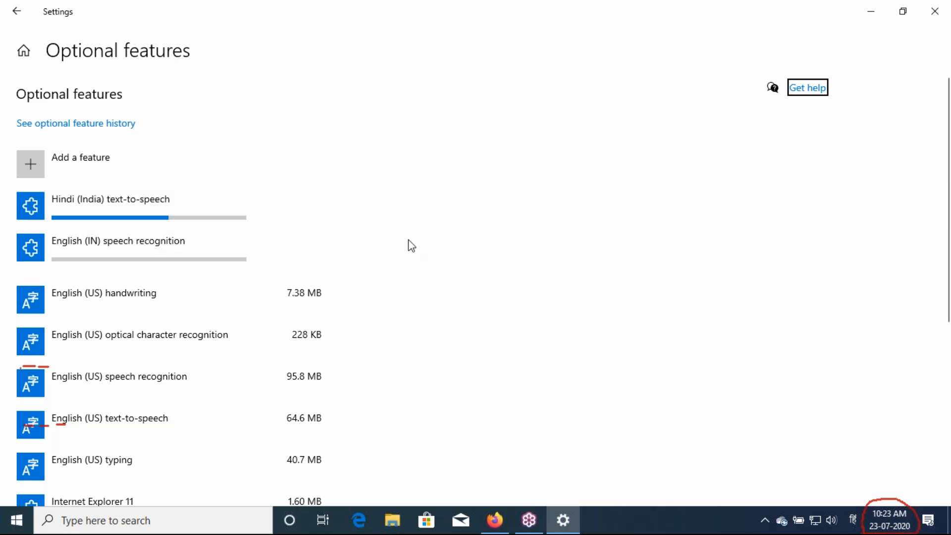
{"action": "scroll", "coordinate": [411, 246], "scroll_direction": "down", "scroll_amount": 1}
{"action": "scroll", "coordinate": [411, 246], "scroll_direction": "down", "scroll_amount": 1}
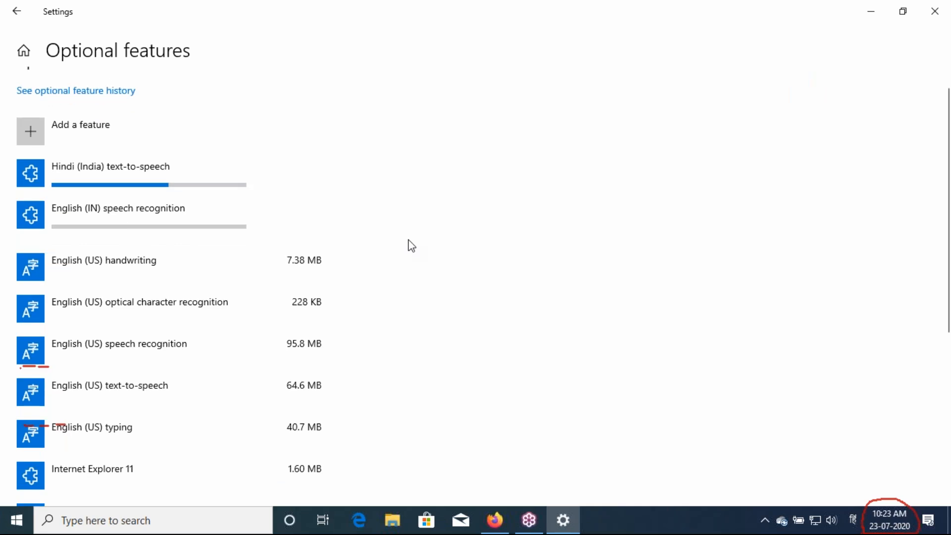
{"action": "scroll", "coordinate": [412, 246], "scroll_direction": "down", "scroll_amount": 1}
{"action": "scroll", "coordinate": [411, 246], "scroll_direction": "up", "scroll_amount": 2}
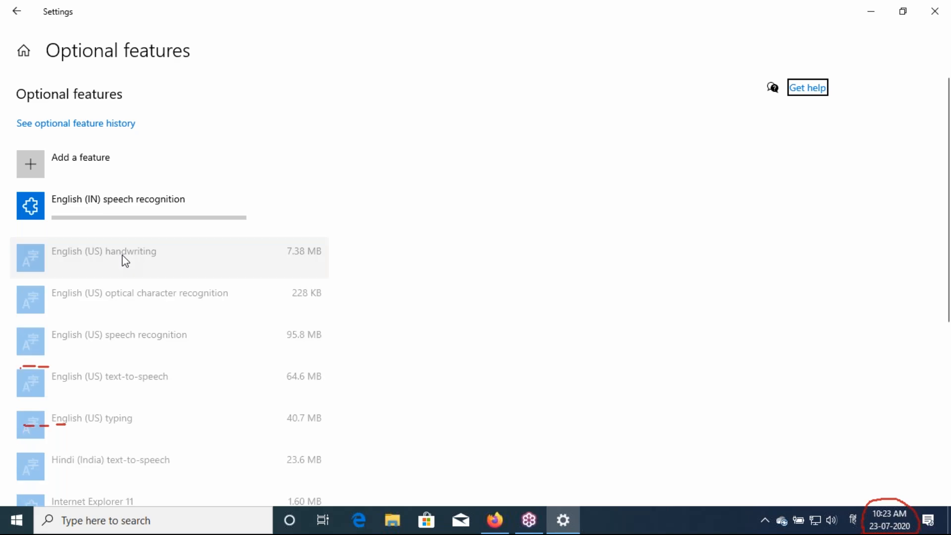
{"action": "scroll", "coordinate": [235, 204], "scroll_direction": "down", "scroll_amount": 5}
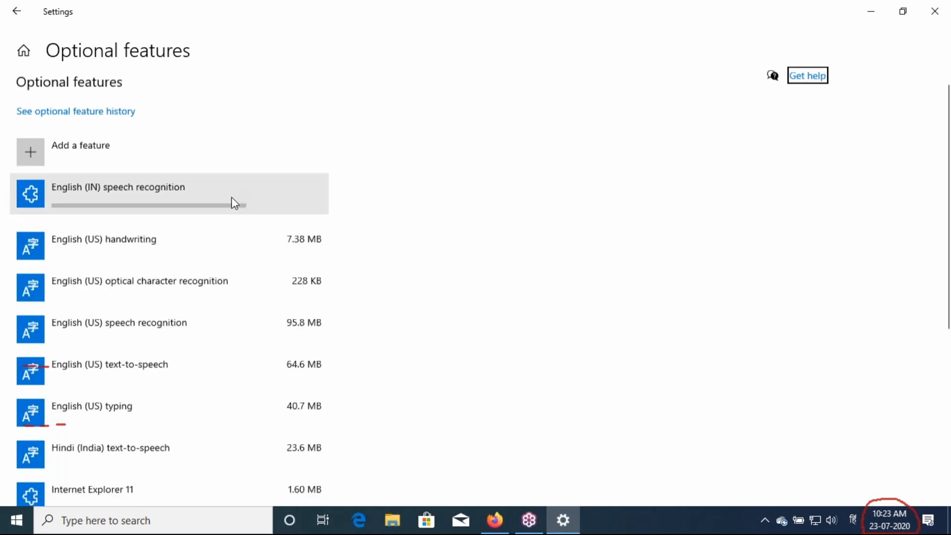
{"action": "scroll", "coordinate": [234, 203], "scroll_direction": "up", "scroll_amount": 5}
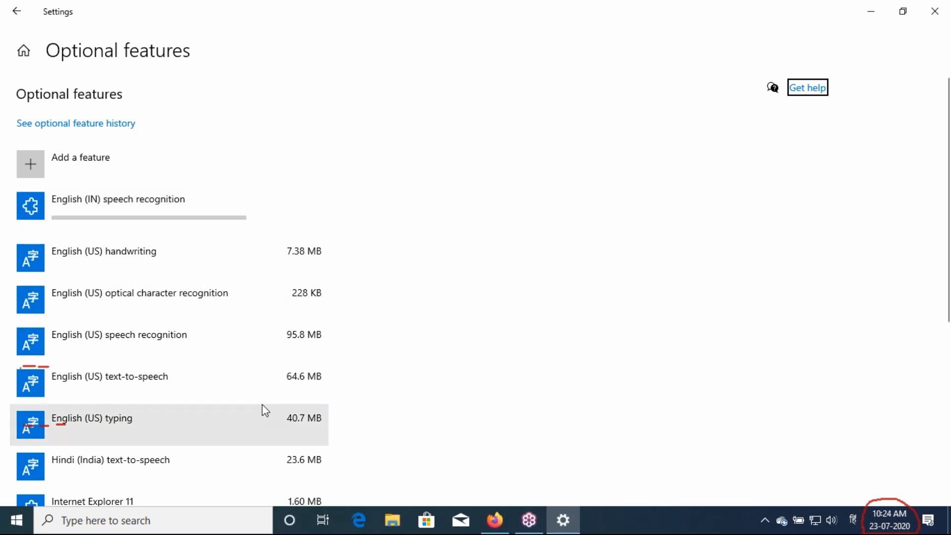
{"action": "scroll", "coordinate": [262, 405], "scroll_direction": "down", "scroll_amount": 3}
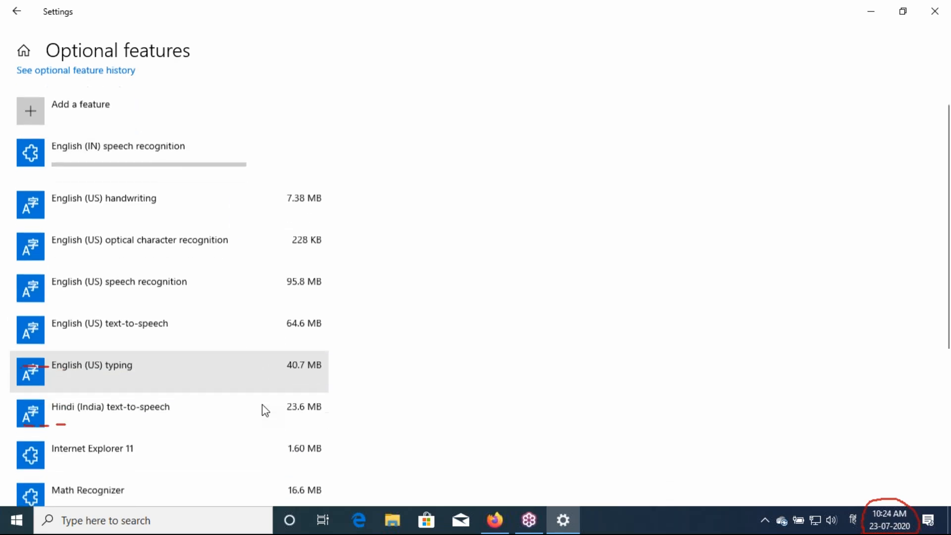
{"action": "scroll", "coordinate": [263, 404], "scroll_direction": "up", "scroll_amount": 3}
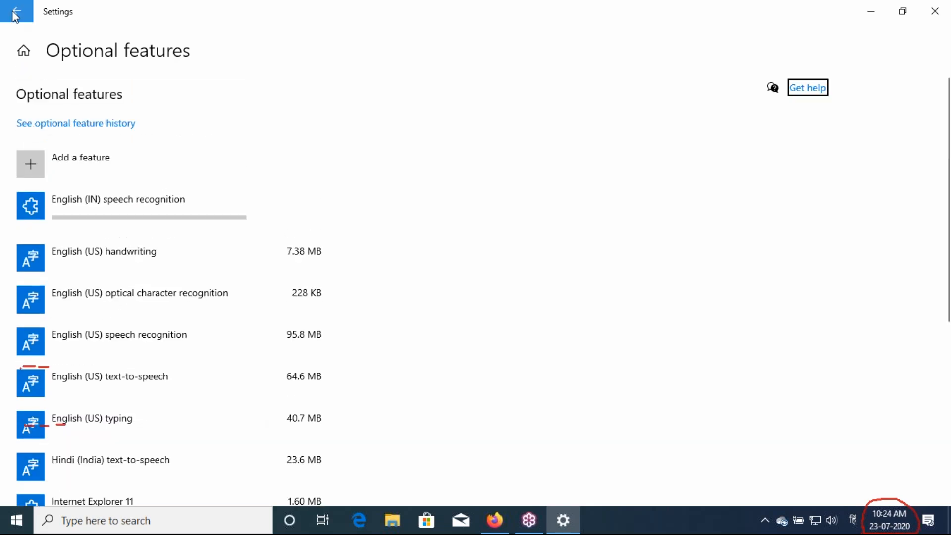
{"action": "left_click", "coordinate": [13, 14]}
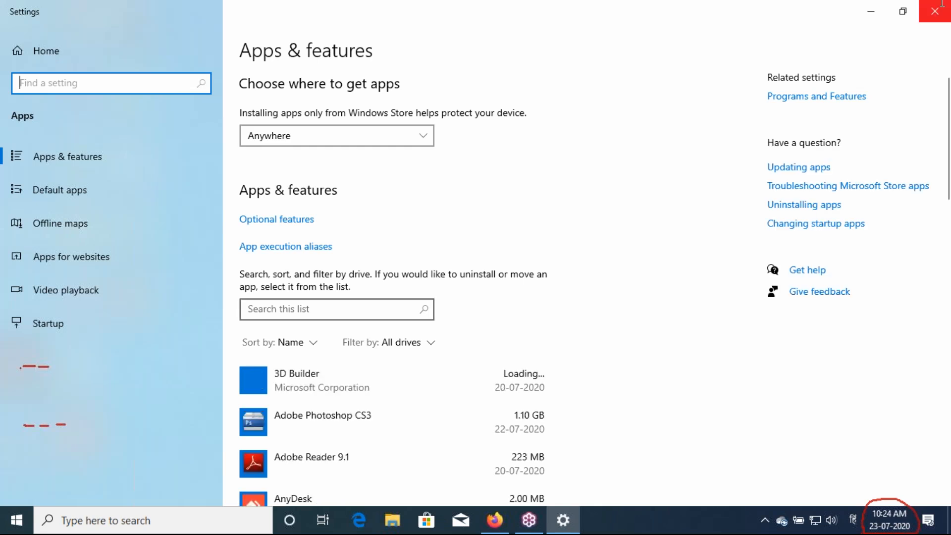
Close Settings and open 'CCC BATCH 1 ONLINE ppt for Recording' from the GIT CCC folder
{"action": "left_click", "coordinate": [941, 5]}
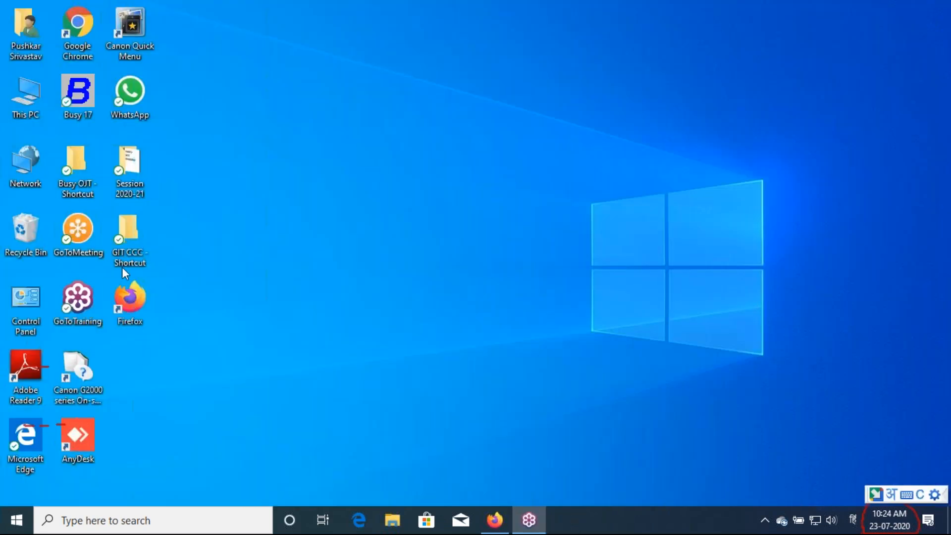
{"action": "double_click", "coordinate": [127, 250]}
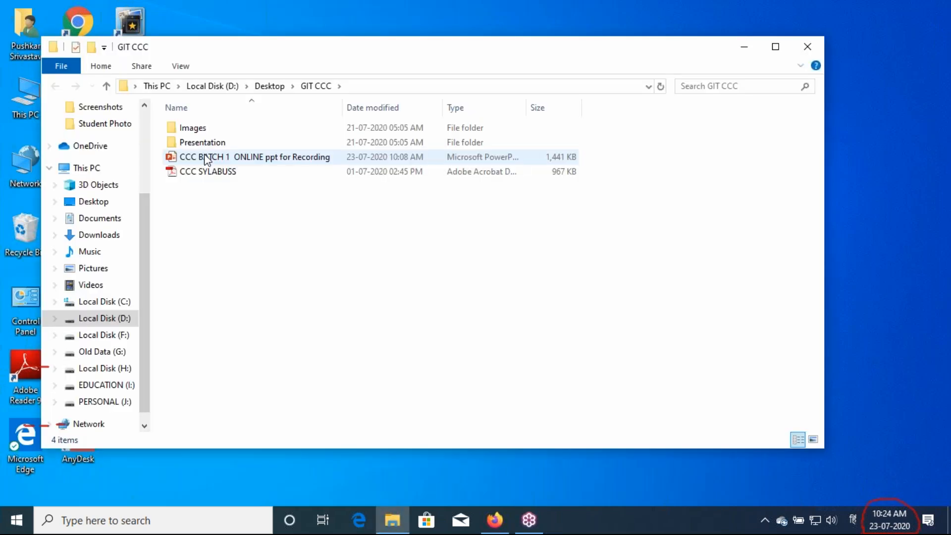
{"action": "double_click", "coordinate": [208, 158]}
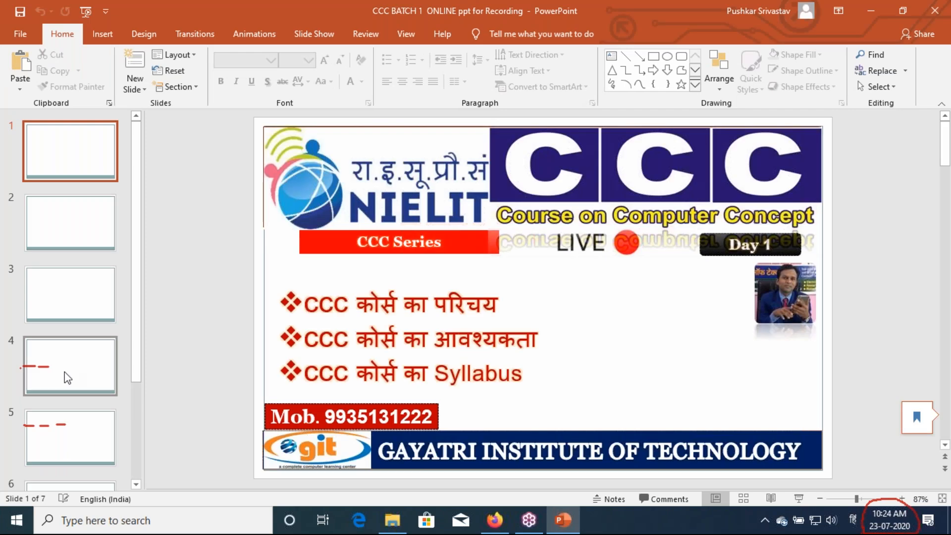
Show slide 7 'Basic Features of Windows 10', dismiss the account prompt, and select its five topic lines
{"action": "scroll", "coordinate": [68, 378], "scroll_direction": "down", "scroll_amount": 3}
{"action": "left_click", "coordinate": [70, 440]}
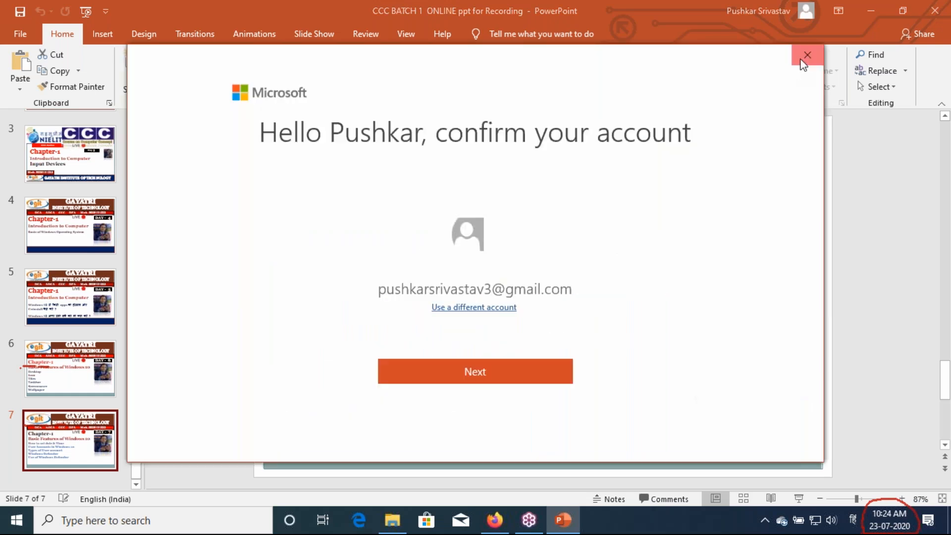
{"action": "left_click", "coordinate": [807, 56]}
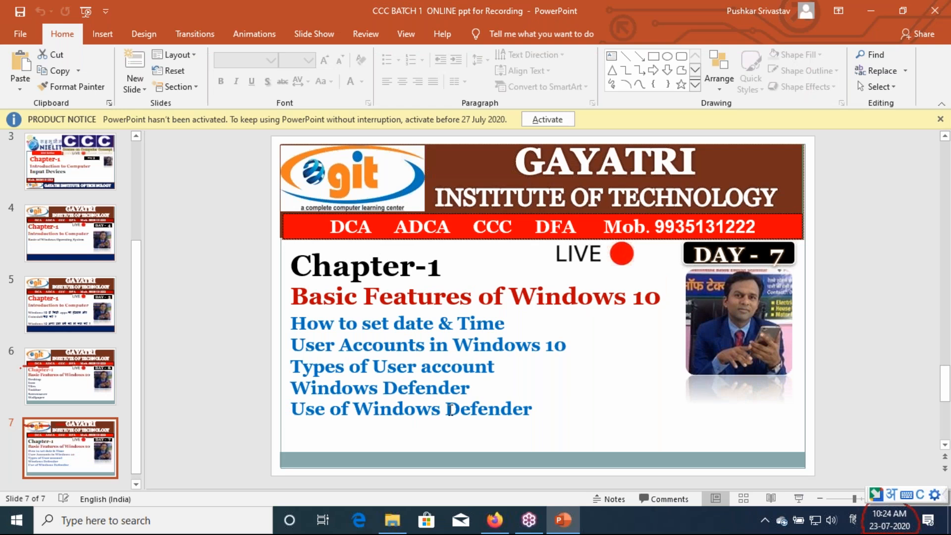
{"action": "left_click", "coordinate": [447, 409]}
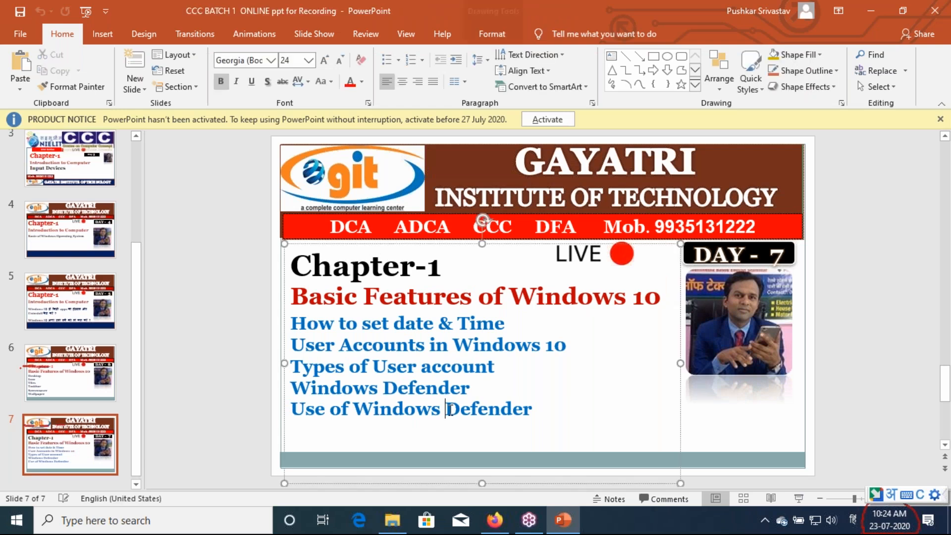
{"action": "triple_click", "coordinate": [450, 409]}
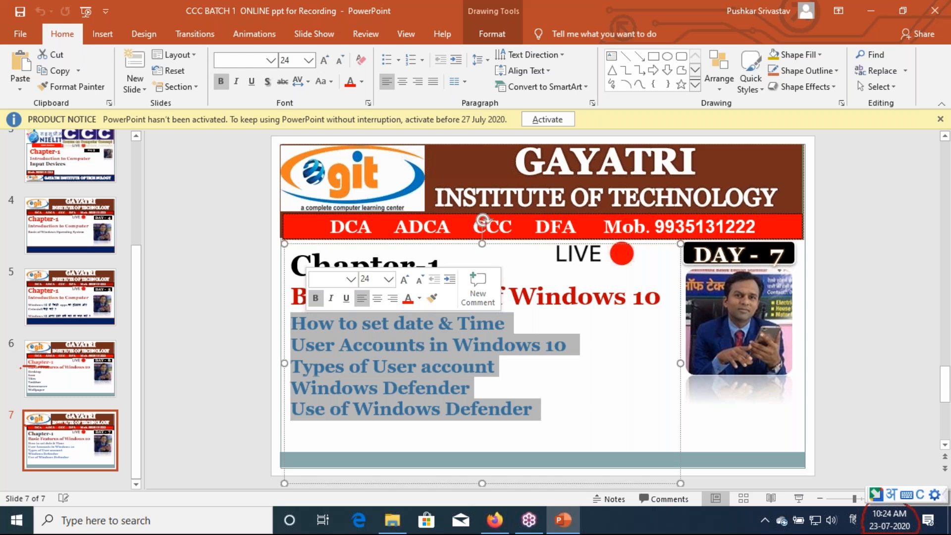
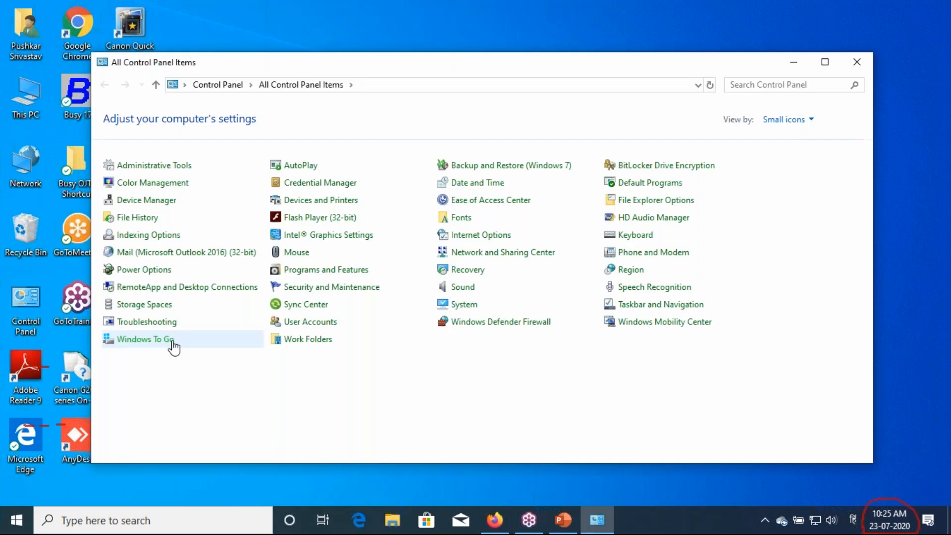
Open and close User Accounts, then open User Account Control settings via search and confirm with OK
{"action": "left_click", "coordinate": [310, 321]}
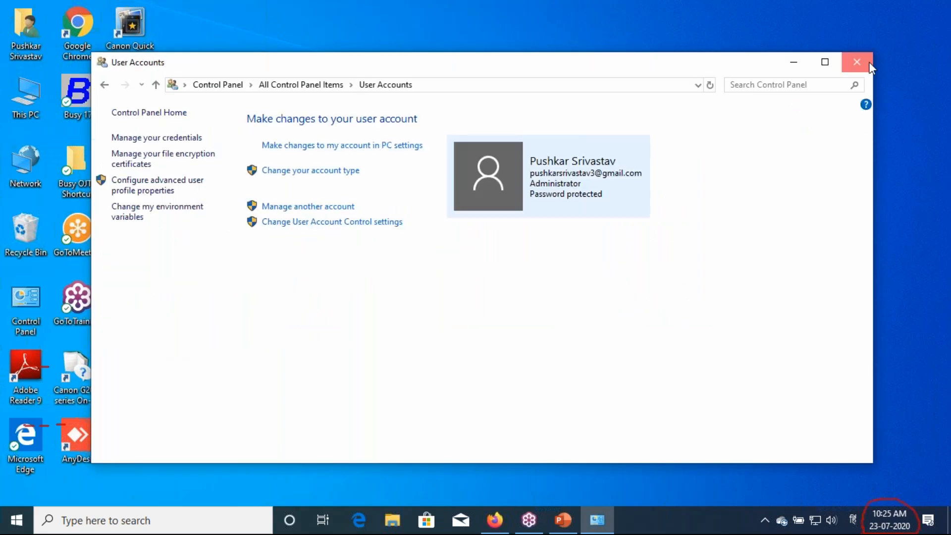
{"action": "left_click", "coordinate": [869, 63]}
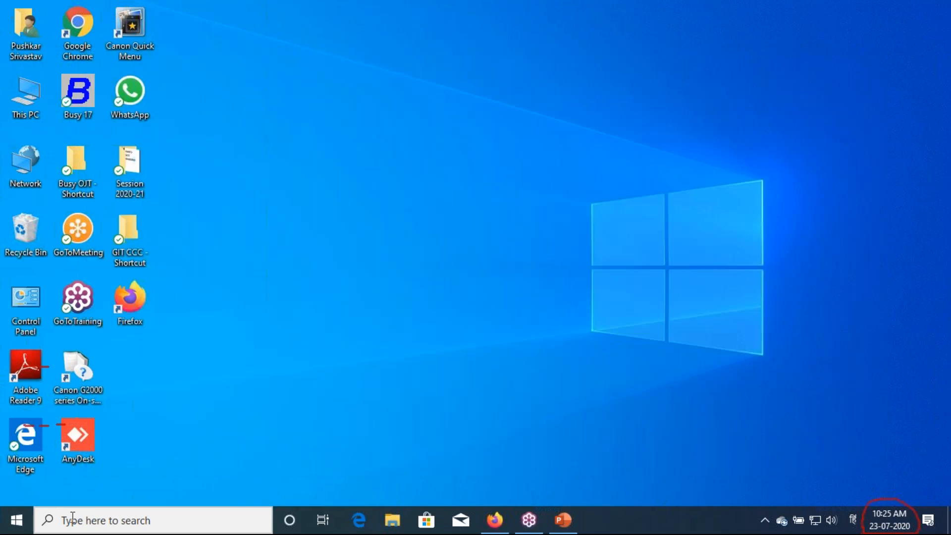
{"action": "left_click", "coordinate": [72, 519]}
{"action": "type", "text": "USER ACCOU"}
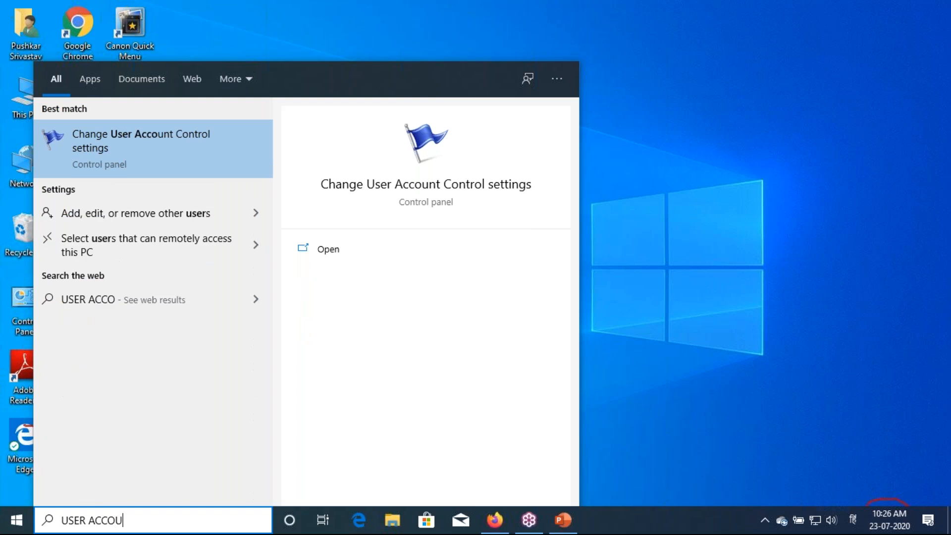
{"action": "type", "text": "NT"}
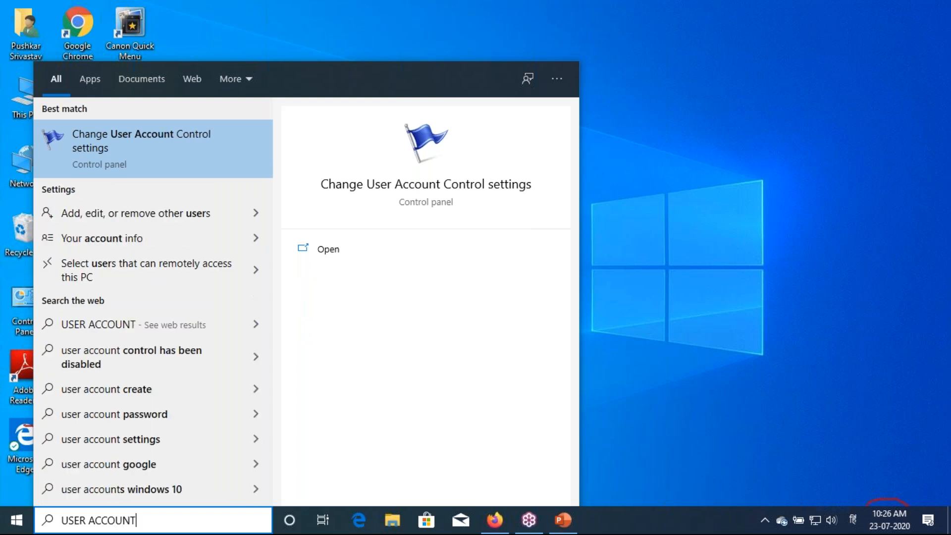
{"action": "key", "text": "Escape"}
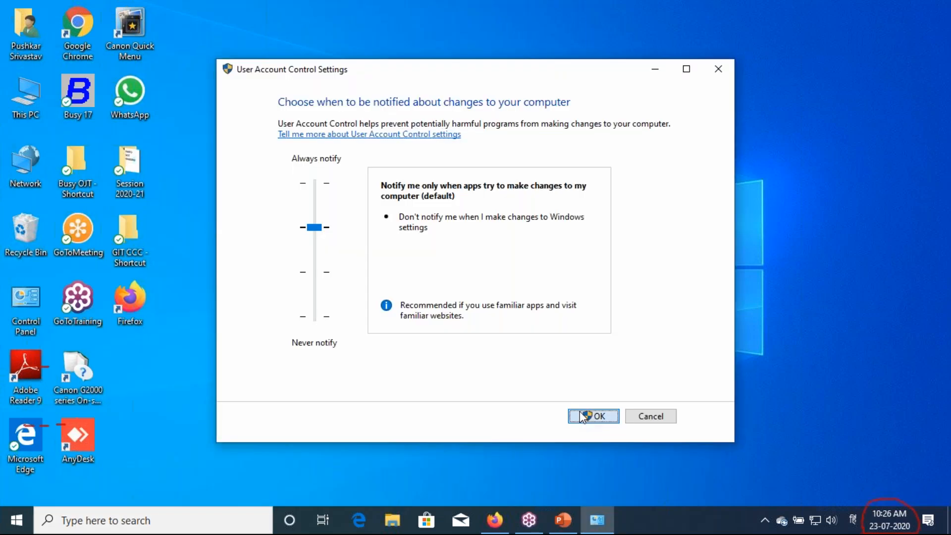
{"action": "left_click", "coordinate": [583, 418]}
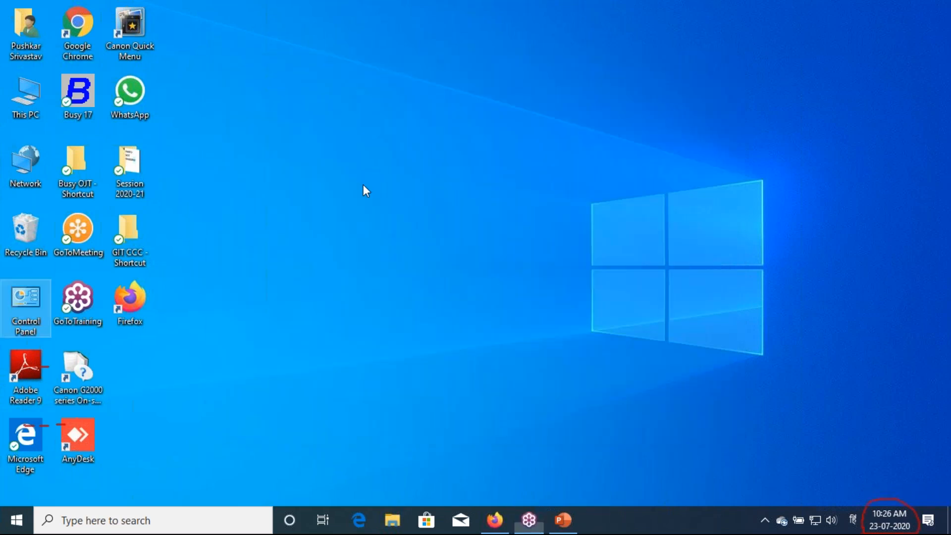
Refresh the desktop twice from its right-click menu
{"action": "right_click", "coordinate": [395, 220]}
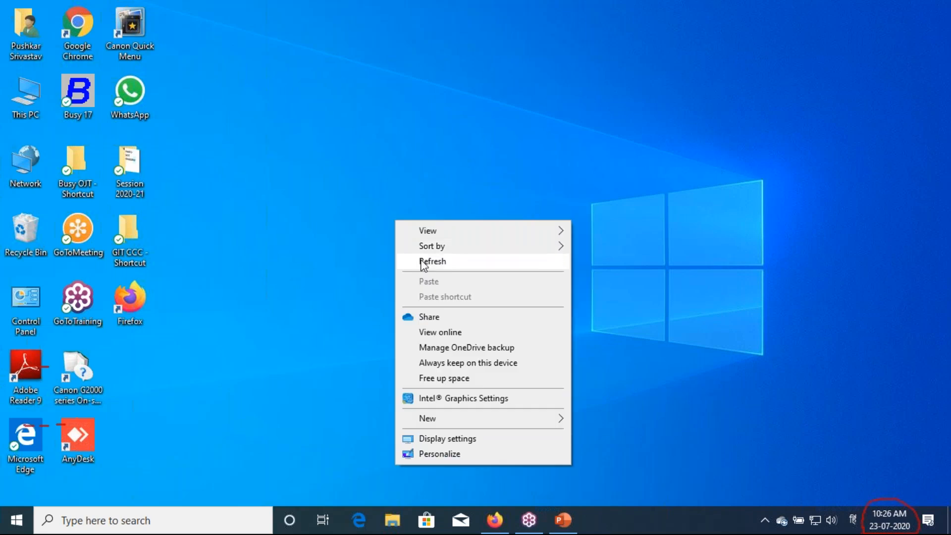
{"action": "left_click", "coordinate": [421, 261]}
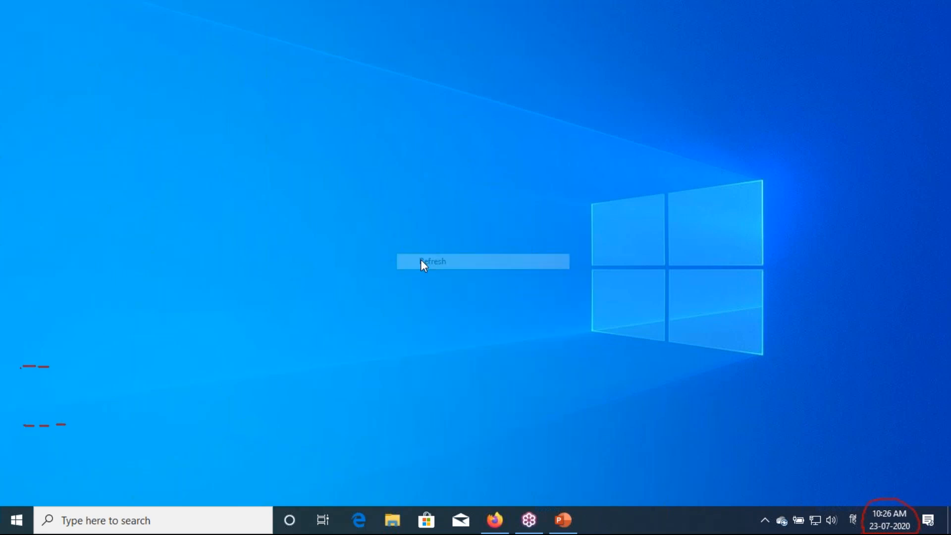
{"action": "right_click", "coordinate": [420, 259]}
{"action": "left_click", "coordinate": [448, 300]}
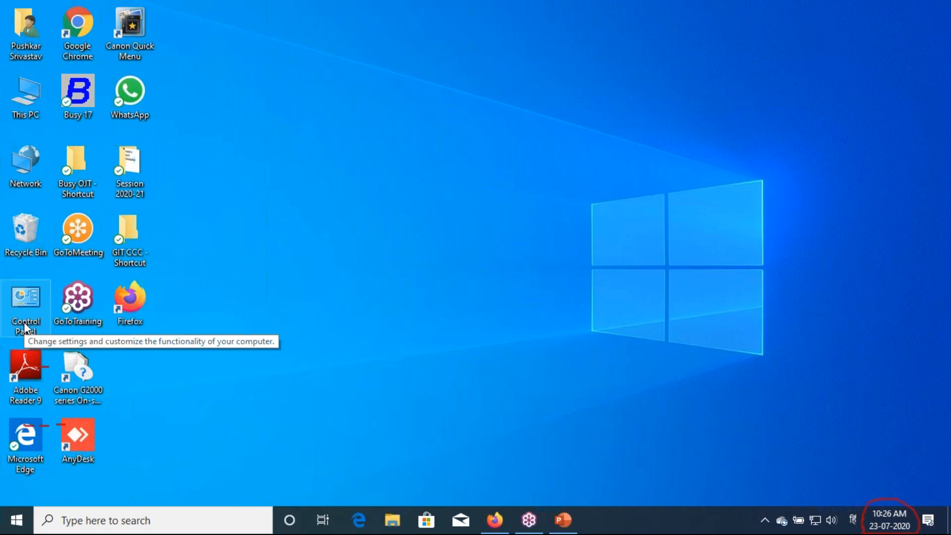
Open Control Panel's User Accounts page maximized and point out the account type option
{"action": "double_click", "coordinate": [24, 322]}
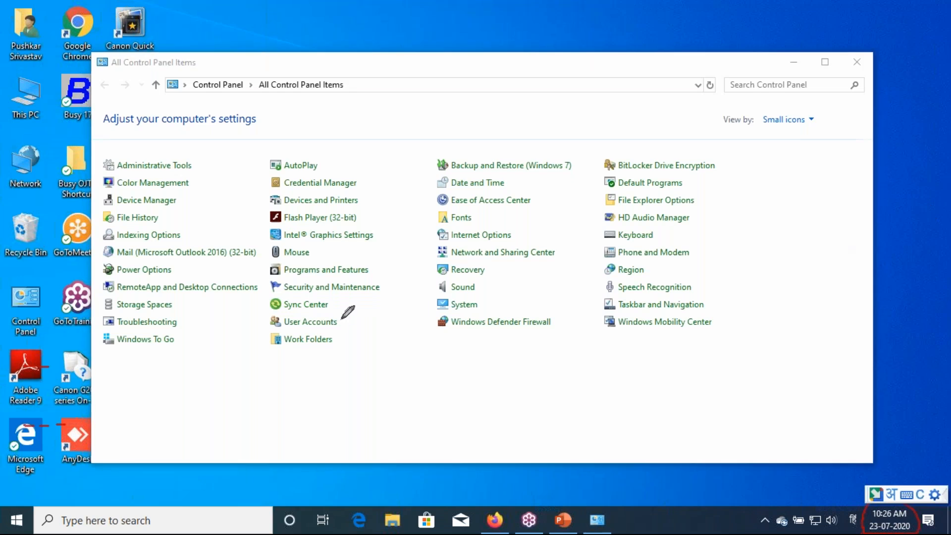
{"action": "mouse_move", "coordinate": [256, 317]}
{"action": "left_mouse_down"}
{"action": "mouse_move", "coordinate": [340, 314]}
{"action": "mouse_move", "coordinate": [282, 335]}
{"action": "mouse_move", "coordinate": [253, 323]}
{"action": "left_mouse_up"}
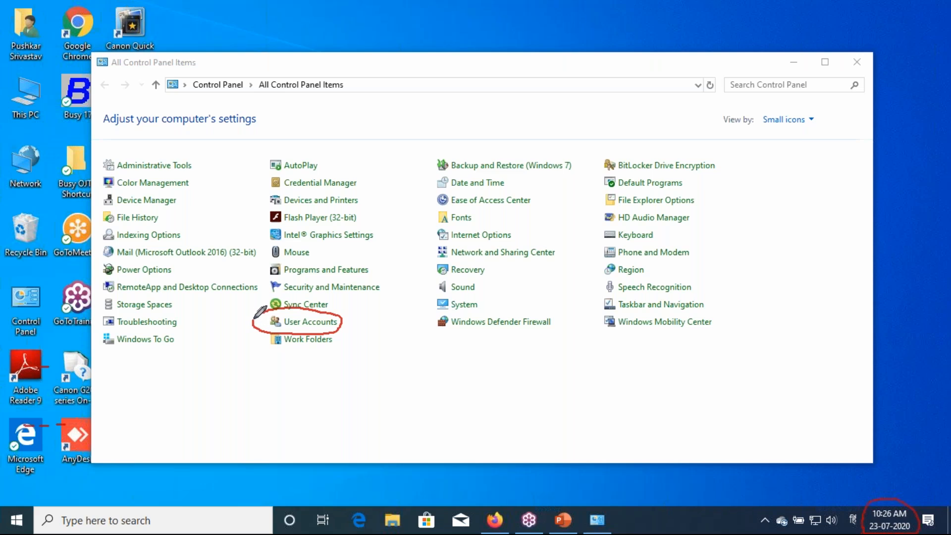
{"action": "left_click", "coordinate": [311, 323]}
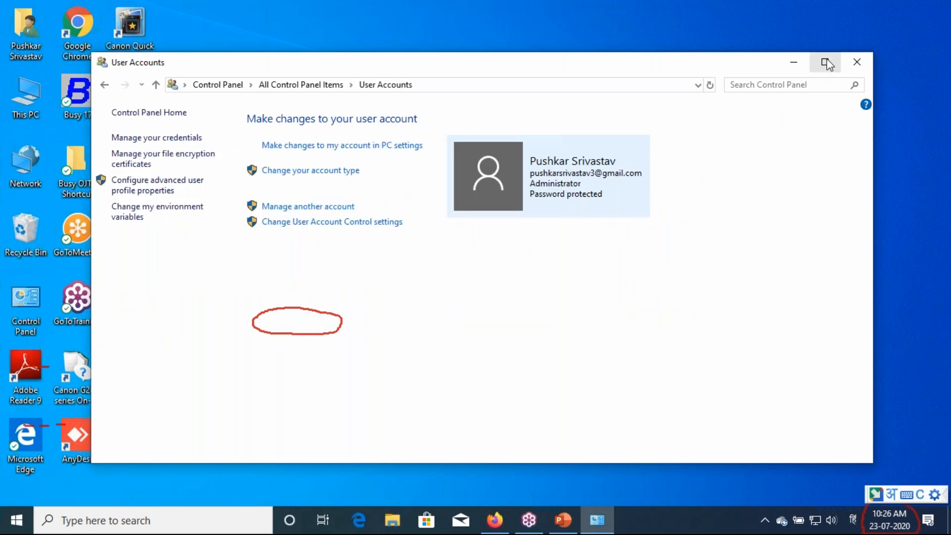
{"action": "left_click", "coordinate": [827, 59]}
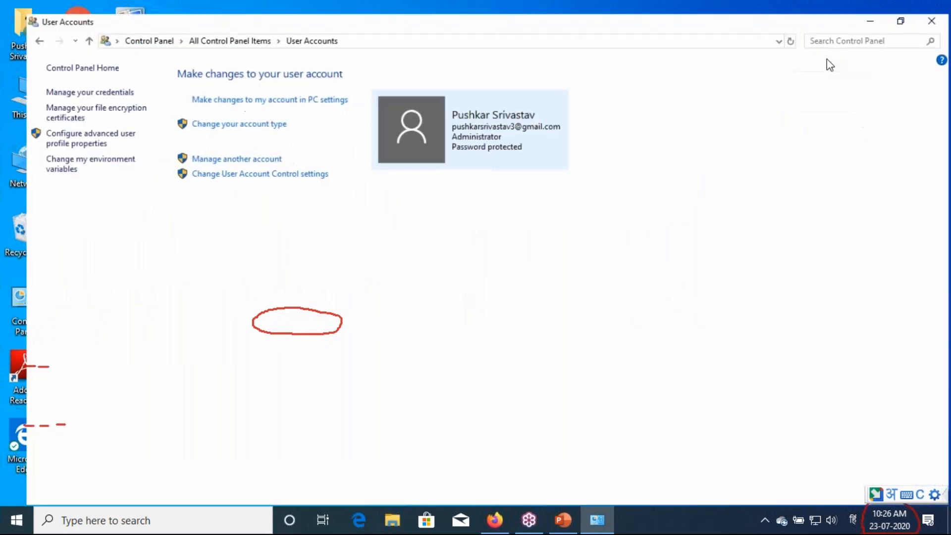
{"action": "left_click", "coordinate": [943, 199]}
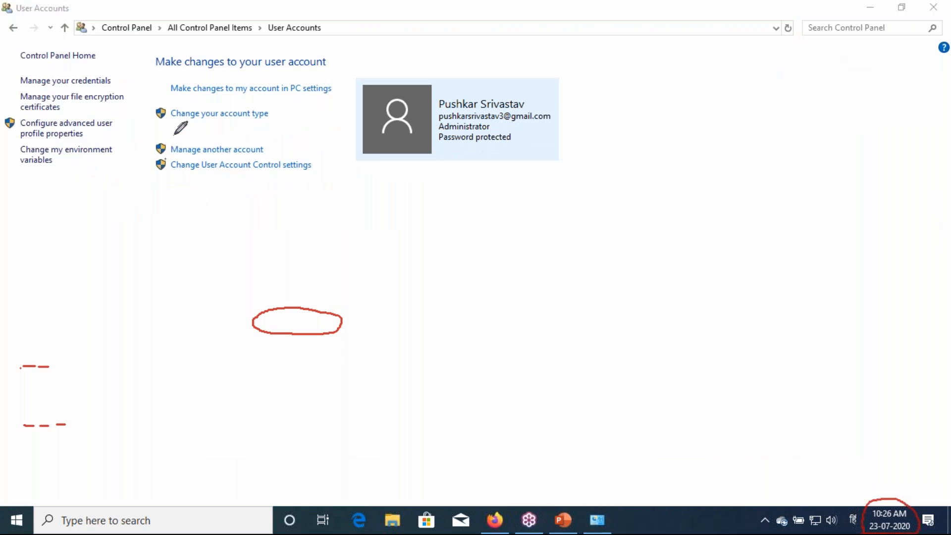
{"action": "mouse_move", "coordinate": [255, 134]}
{"action": "left_mouse_down"}
{"action": "mouse_move", "coordinate": [154, 135]}
{"action": "mouse_move", "coordinate": [149, 147]}
{"action": "mouse_move", "coordinate": [259, 156]}
{"action": "mouse_move", "coordinate": [266, 139]}
{"action": "mouse_move", "coordinate": [255, 133]}
{"action": "left_mouse_up"}
Open 'Manage another account' to list the administrator and git accounts
{"action": "left_click", "coordinate": [239, 150]}
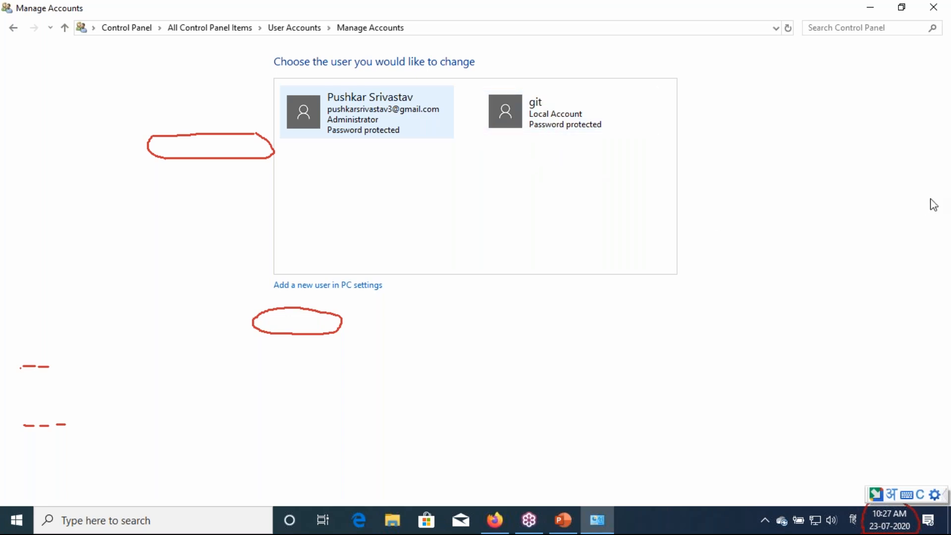
{"action": "left_click", "coordinate": [945, 204]}
{"action": "left_click", "coordinate": [843, 238]}
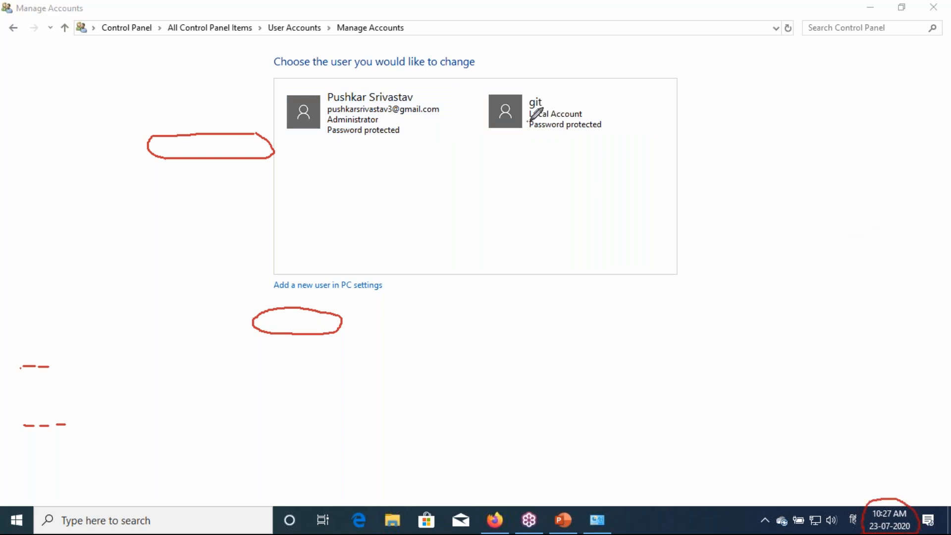
Annotate git as a local account and the administrator as a Microsoft account, then mark 'Add a new user'
{"action": "left_click_drag", "start_coordinate": [526, 121], "coordinate": [570, 122]}
{"action": "left_click_drag", "start_coordinate": [321, 118], "coordinate": [441, 115]}
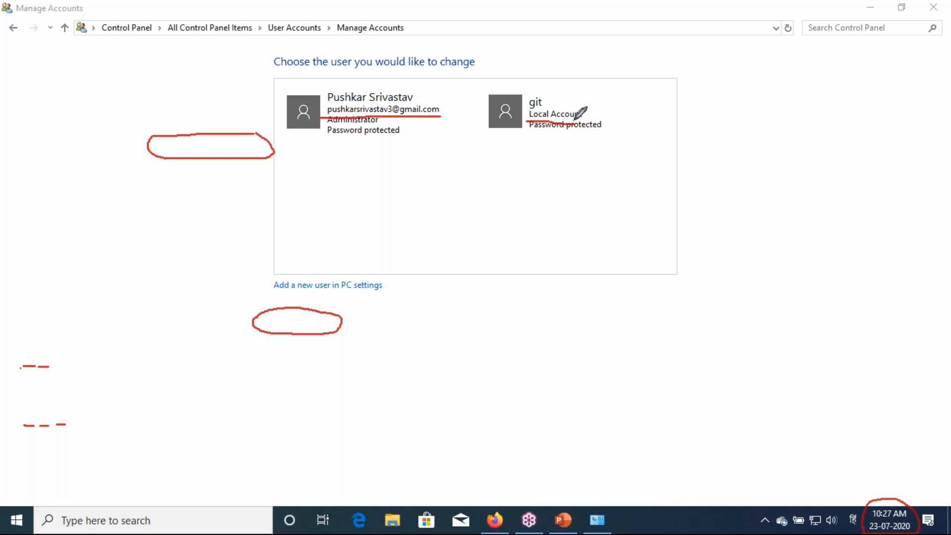
{"action": "left_click_drag", "start_coordinate": [586, 113], "coordinate": [596, 112]}
{"action": "left_click_drag", "start_coordinate": [442, 109], "coordinate": [459, 103]}
{"action": "left_click", "coordinate": [817, 296]}
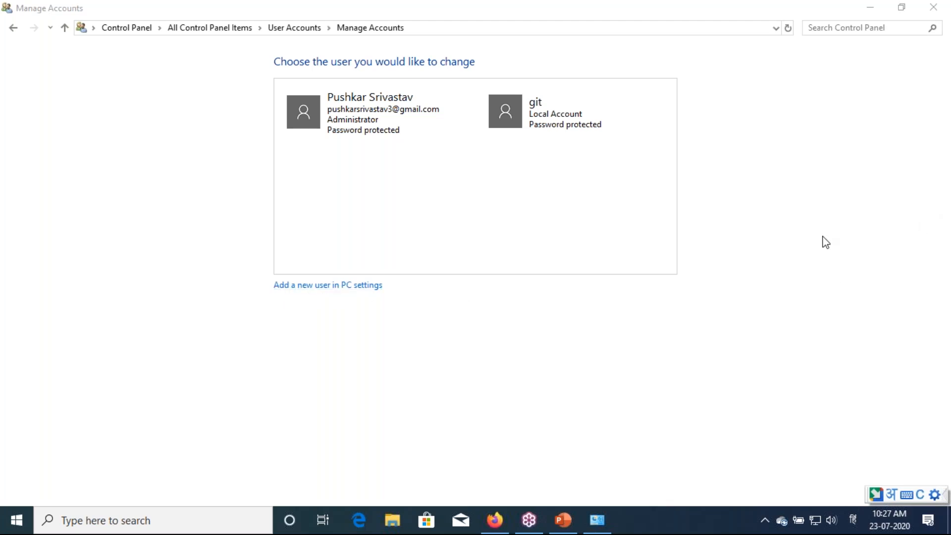
{"action": "left_click", "coordinate": [279, 299]}
{"action": "mouse_move", "coordinate": [266, 272]}
{"action": "left_mouse_down"}
{"action": "mouse_move", "coordinate": [268, 292]}
{"action": "mouse_move", "coordinate": [357, 298]}
{"action": "mouse_move", "coordinate": [389, 283]}
{"action": "mouse_move", "coordinate": [267, 272]}
{"action": "left_mouse_up"}
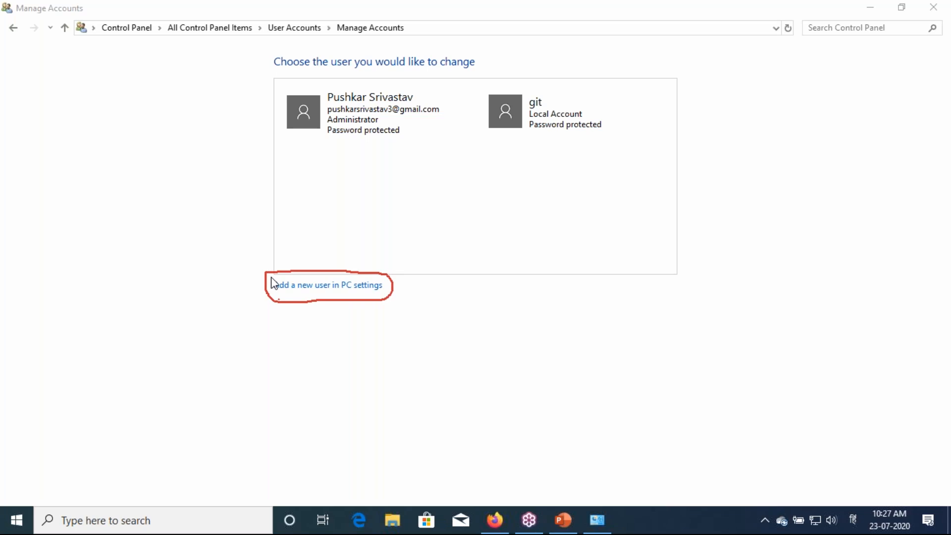
Go to 'Add a new user in PC settings' and choose 'Add someone else to this PC'
{"action": "left_click", "coordinate": [305, 290]}
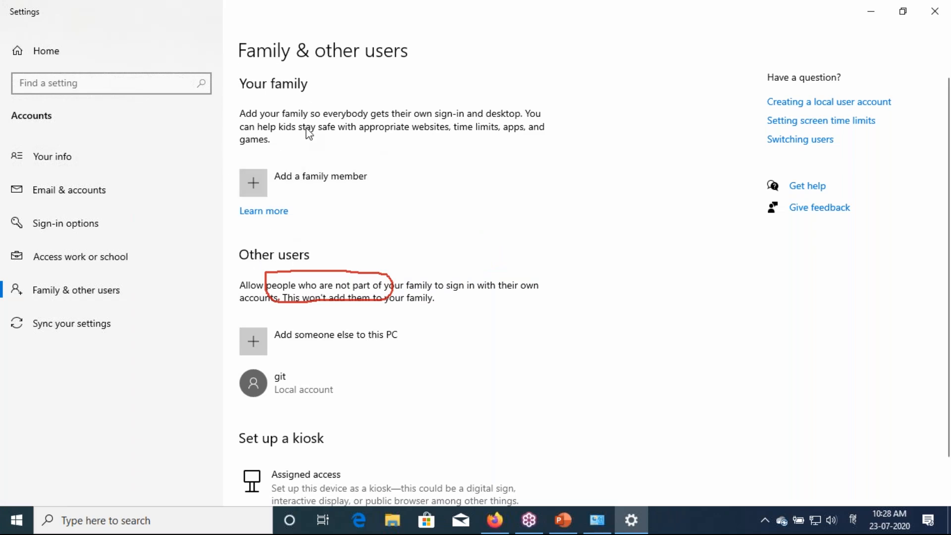
{"action": "scroll", "coordinate": [306, 132], "scroll_direction": "down", "scroll_amount": 1}
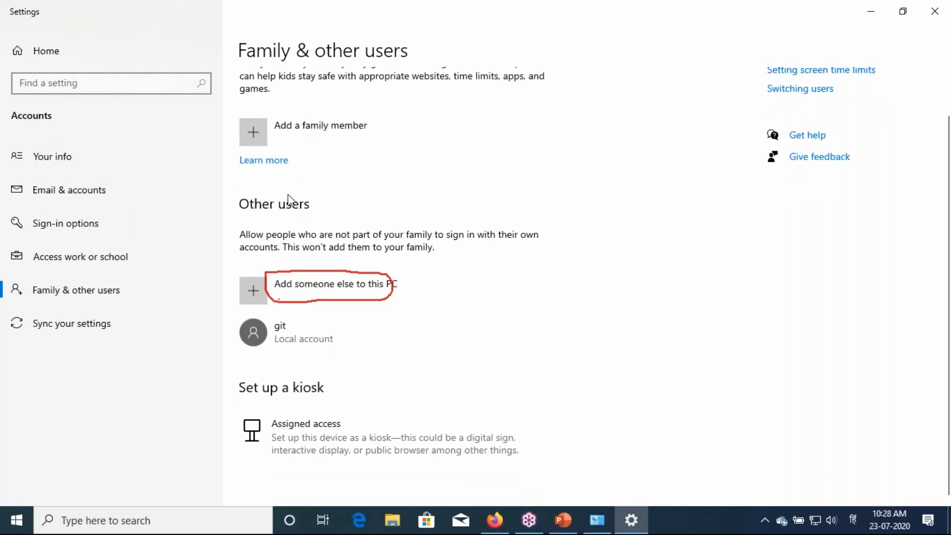
{"action": "left_click", "coordinate": [297, 287]}
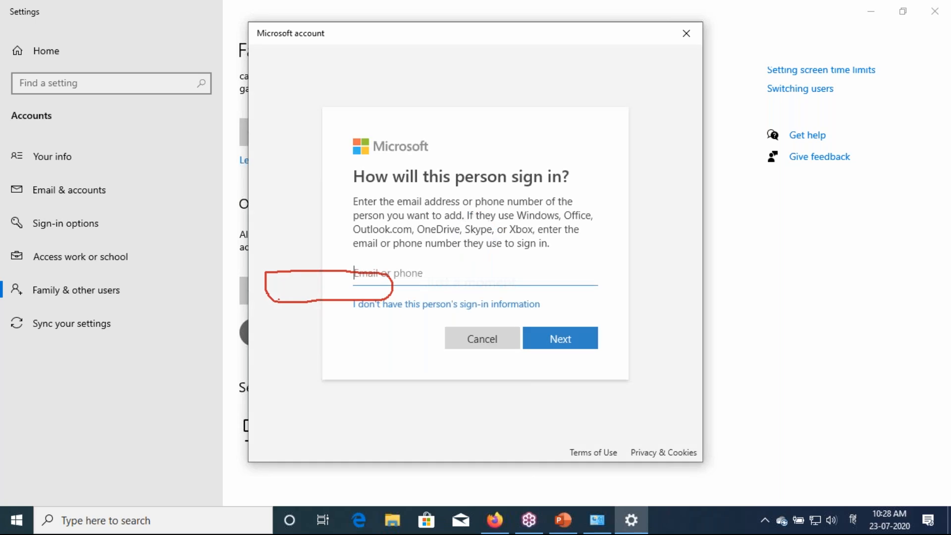
{"action": "left_click", "coordinate": [943, 204]}
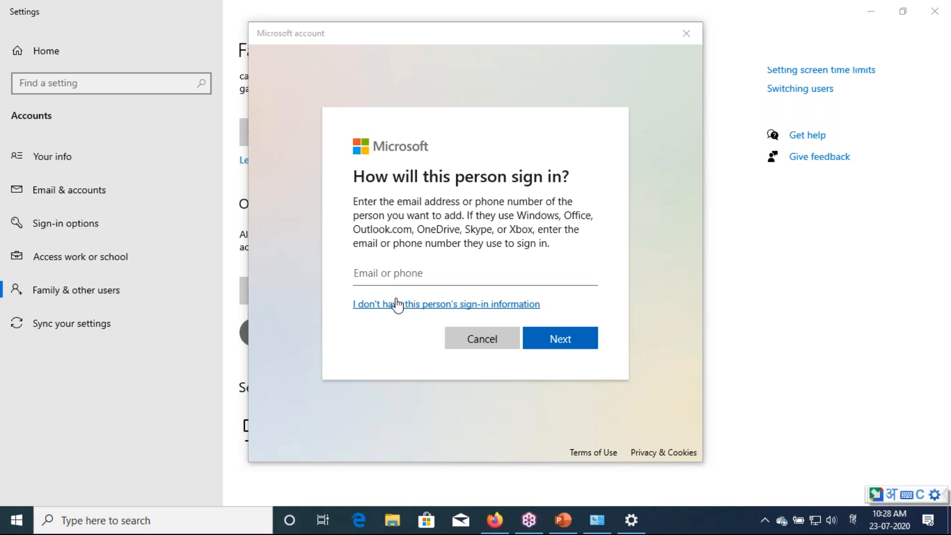
{"action": "left_click", "coordinate": [398, 305]}
{"action": "left_click_drag", "start_coordinate": [461, 213], "coordinate": [352, 202]}
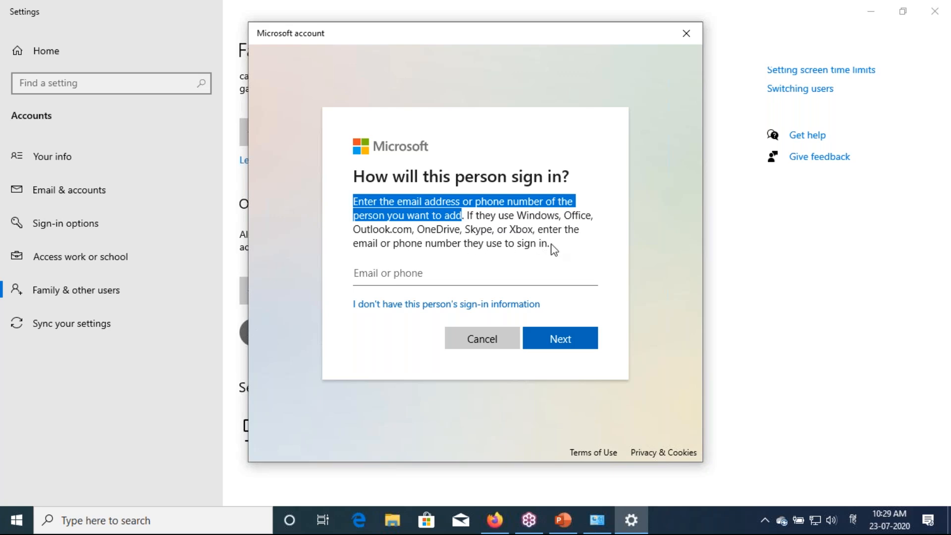
{"action": "left_click", "coordinate": [469, 217]}
{"action": "left_click_drag", "start_coordinate": [470, 217], "coordinate": [592, 219]}
{"action": "left_click", "coordinate": [551, 244]}
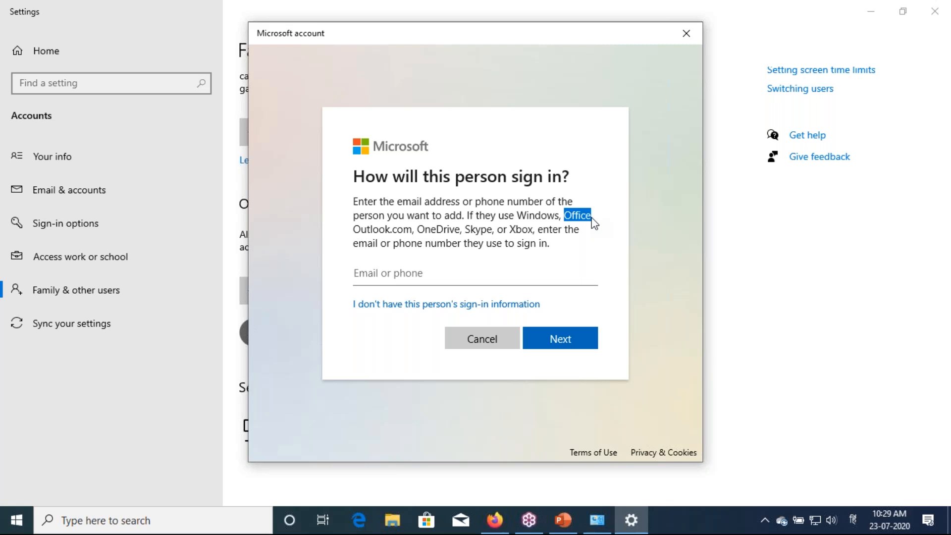
{"action": "left_click_drag", "start_coordinate": [353, 229], "coordinate": [535, 233]}
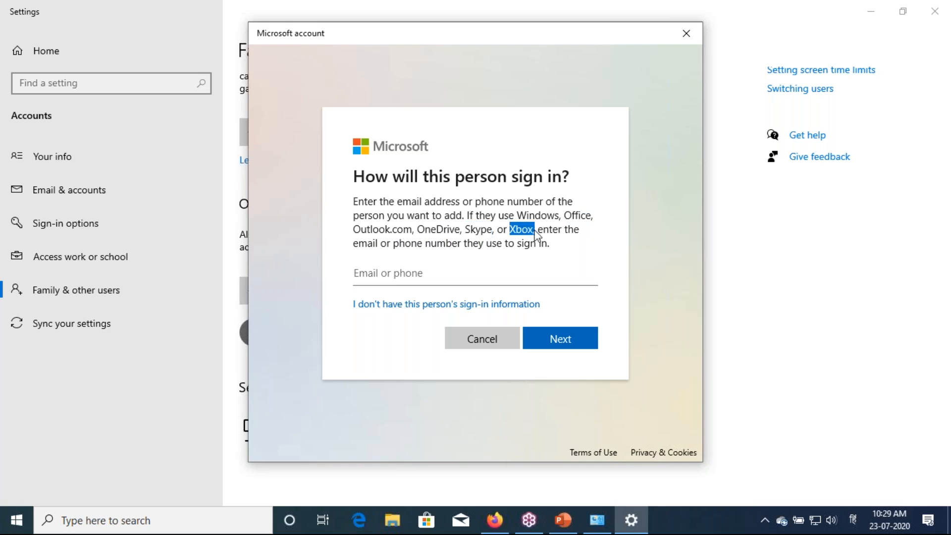
{"action": "left_click_drag", "start_coordinate": [372, 244], "coordinate": [348, 245]}
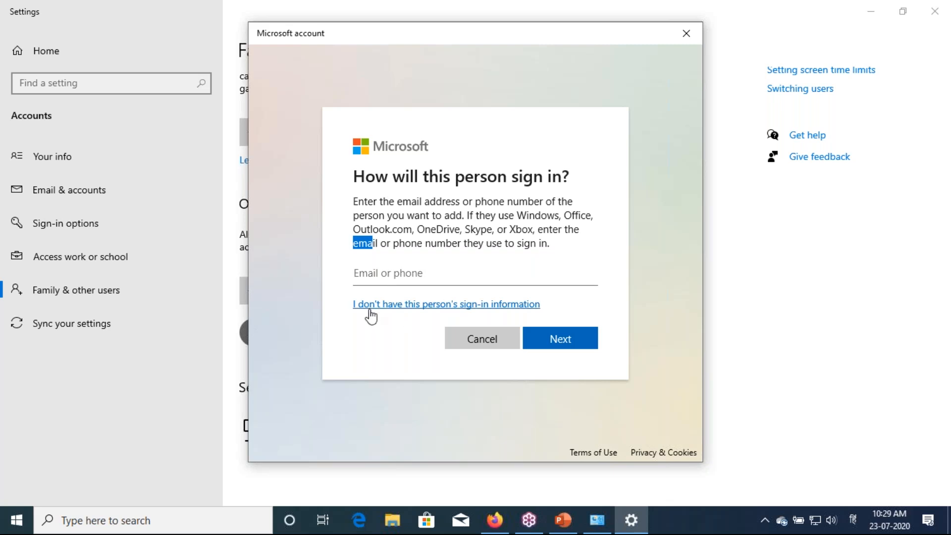
Choose 'I don't have this person's sign-in information' to reach the Create account page
{"action": "left_click", "coordinate": [416, 307]}
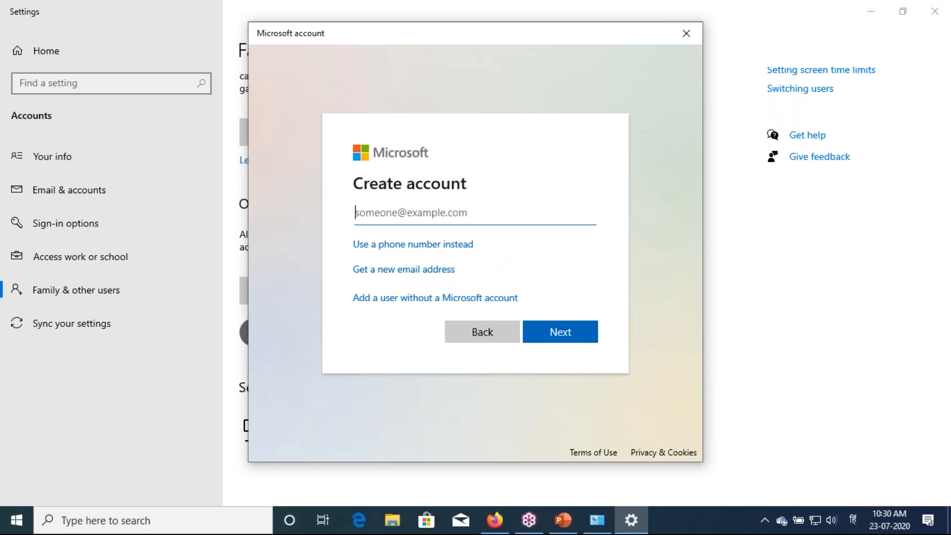
Choose to add a user without a Microsoft account, enter the user name, and enter and confirm the password
{"action": "left_click", "coordinate": [427, 299]}
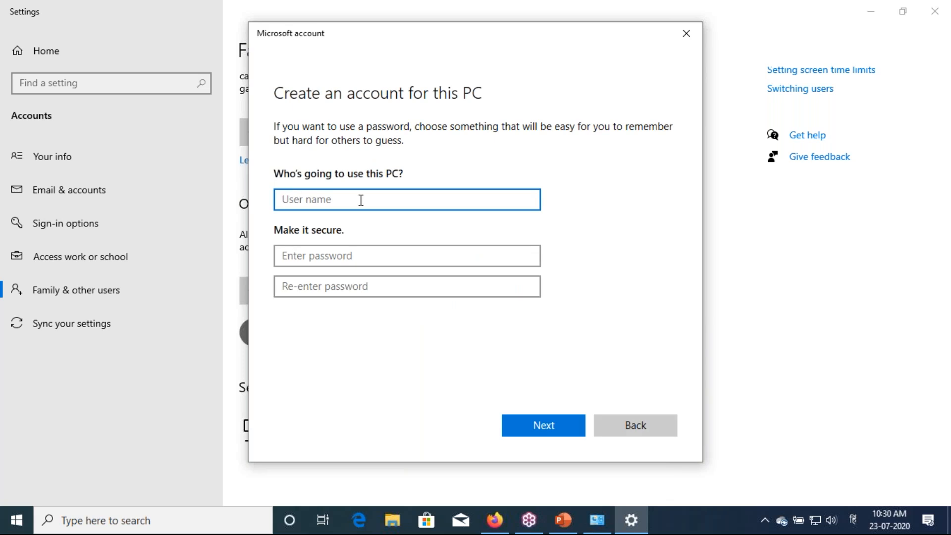
{"action": "type", "text": "Pushkar"}
{"action": "key", "text": "Tab"}
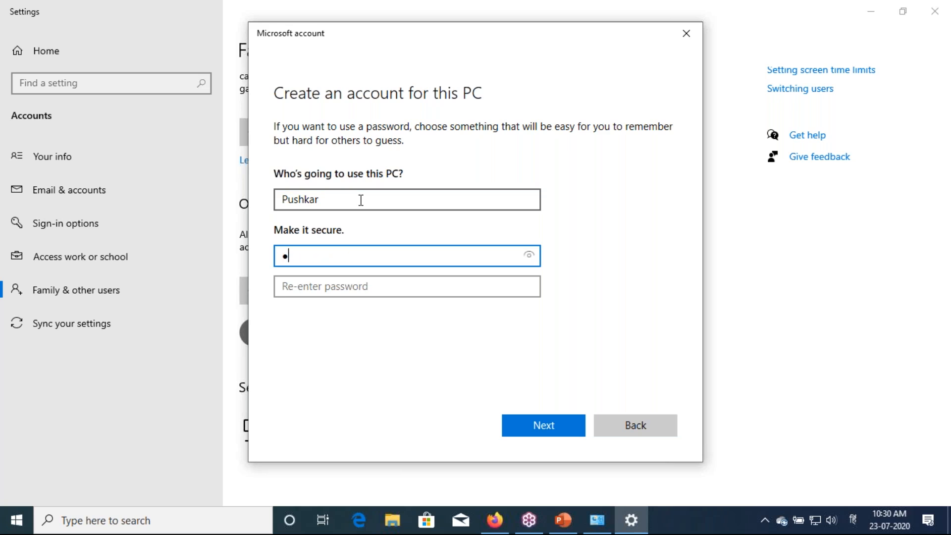
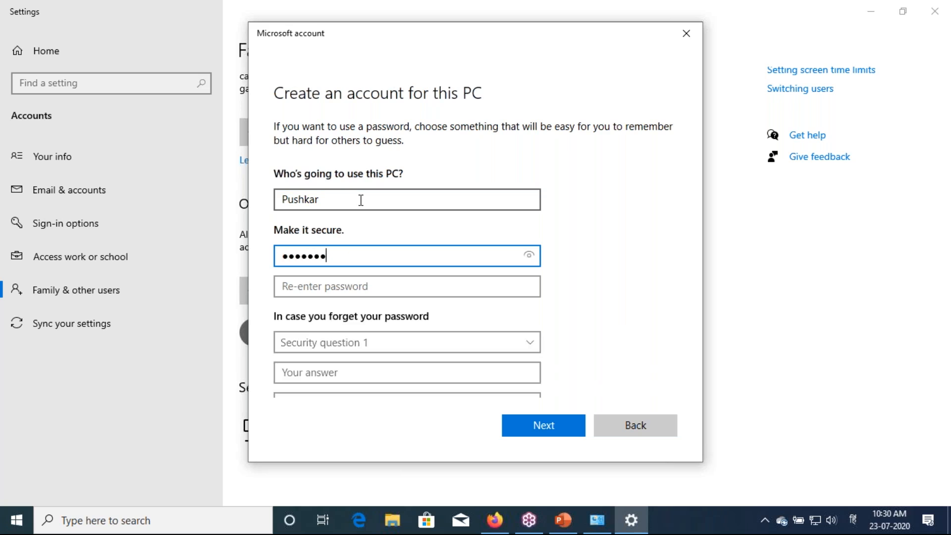
{"action": "key", "text": "Tab"}
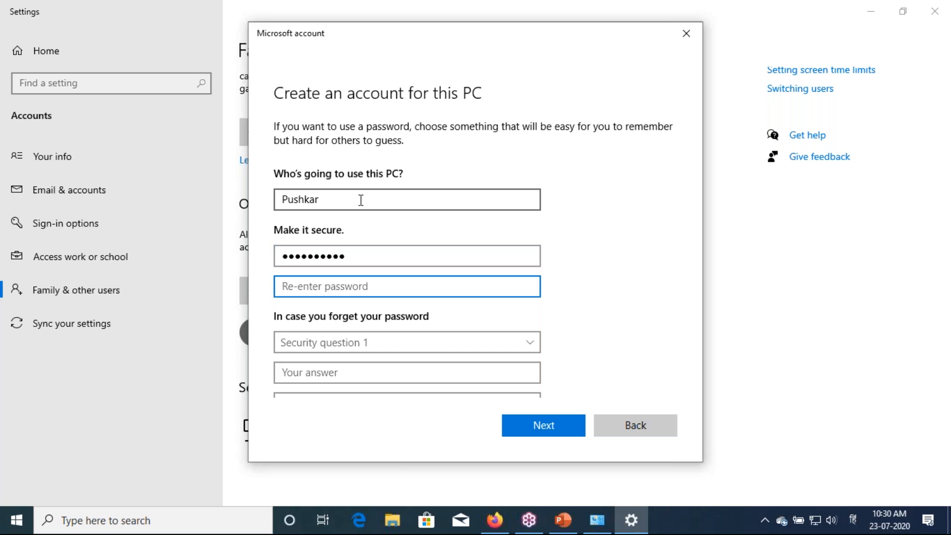
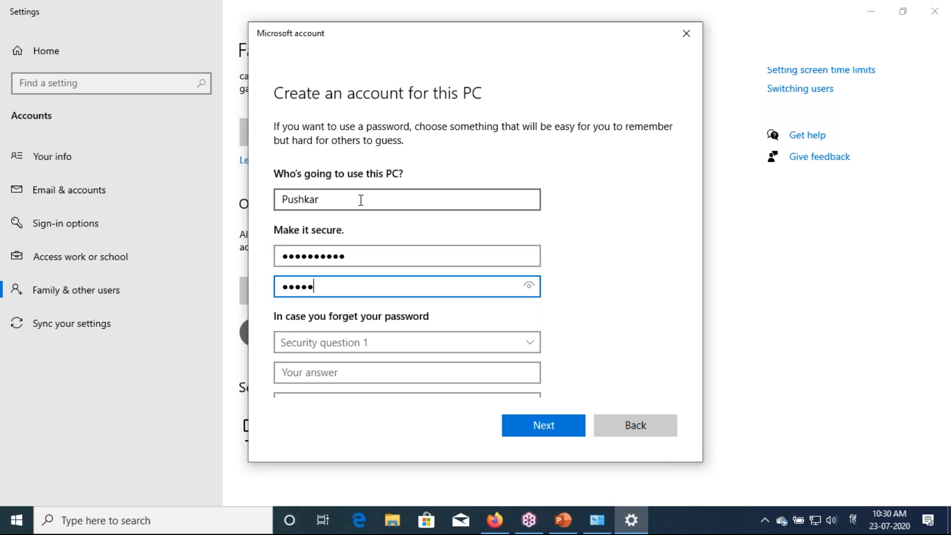
{"action": "key", "text": "Tab"}
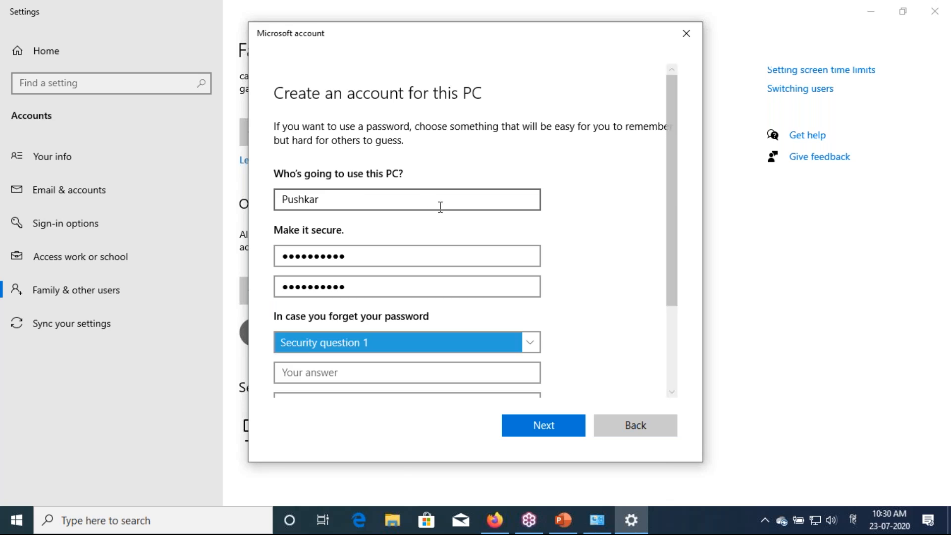
Scroll down and try Next; the form still requires security questions
{"action": "scroll", "coordinate": [450, 307], "scroll_direction": "down", "scroll_amount": 1}
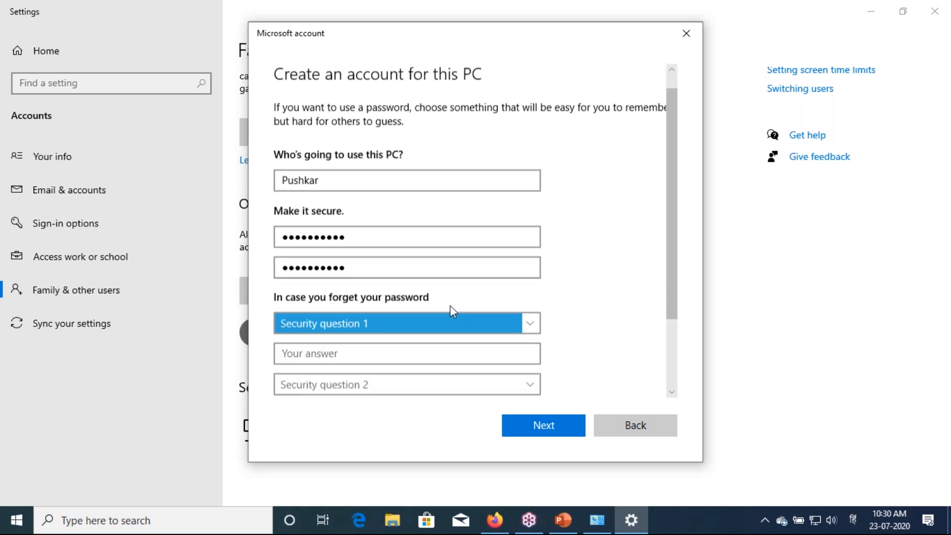
{"action": "scroll", "coordinate": [451, 311], "scroll_direction": "down", "scroll_amount": 4}
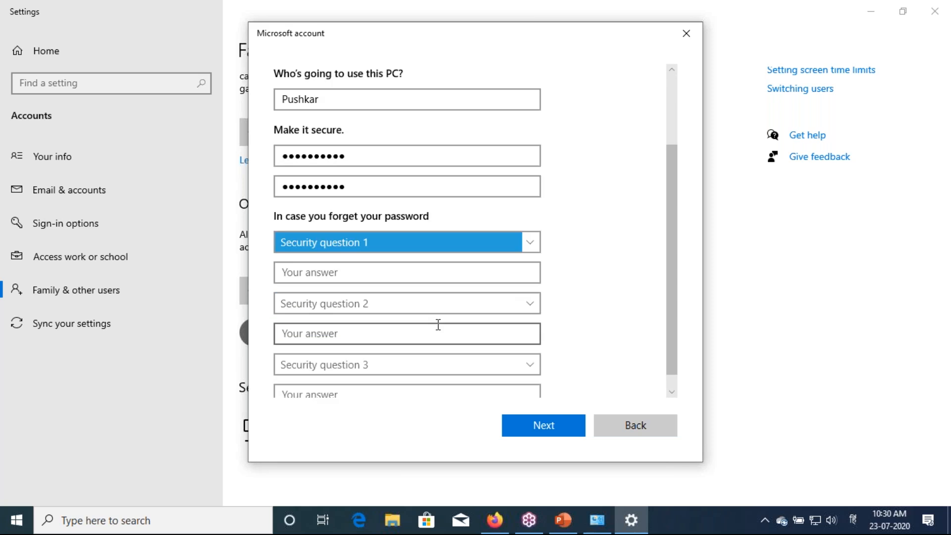
{"action": "scroll", "coordinate": [439, 325], "scroll_direction": "down", "scroll_amount": 1}
{"action": "left_click", "coordinate": [518, 421]}
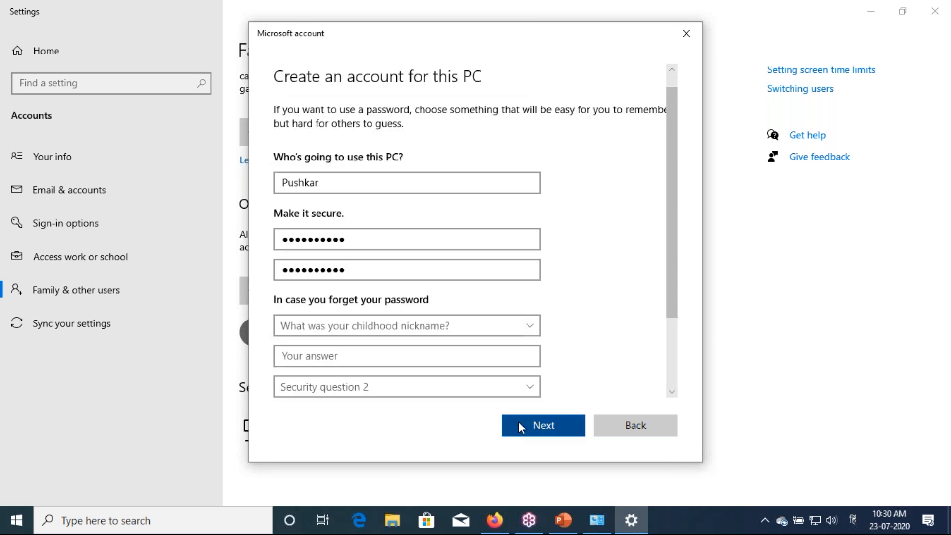
{"action": "scroll", "coordinate": [365, 332], "scroll_direction": "down", "scroll_amount": 1}
{"action": "scroll", "coordinate": [365, 331], "scroll_direction": "down", "scroll_amount": 3}
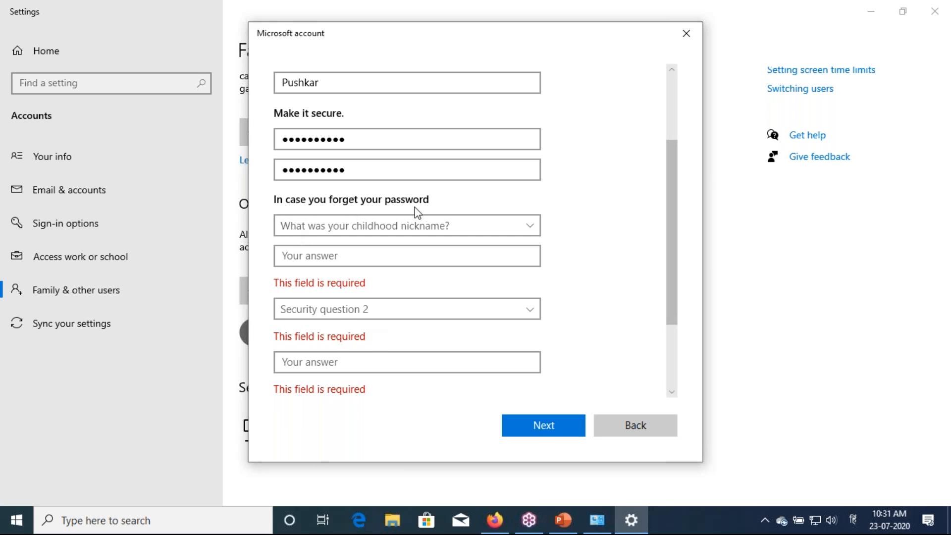
Select the childhood nickname security question and type its answer
{"action": "left_click", "coordinate": [371, 227]}
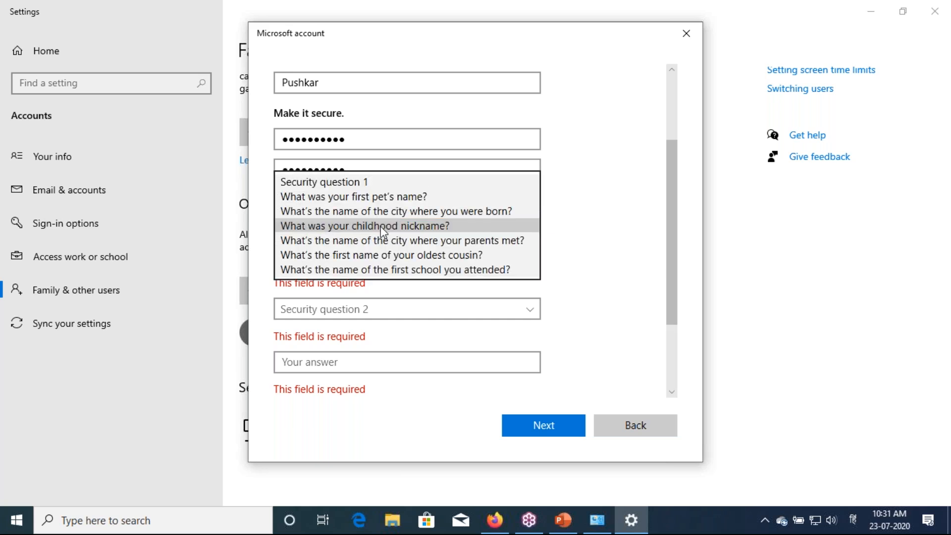
{"action": "left_click", "coordinate": [380, 226]}
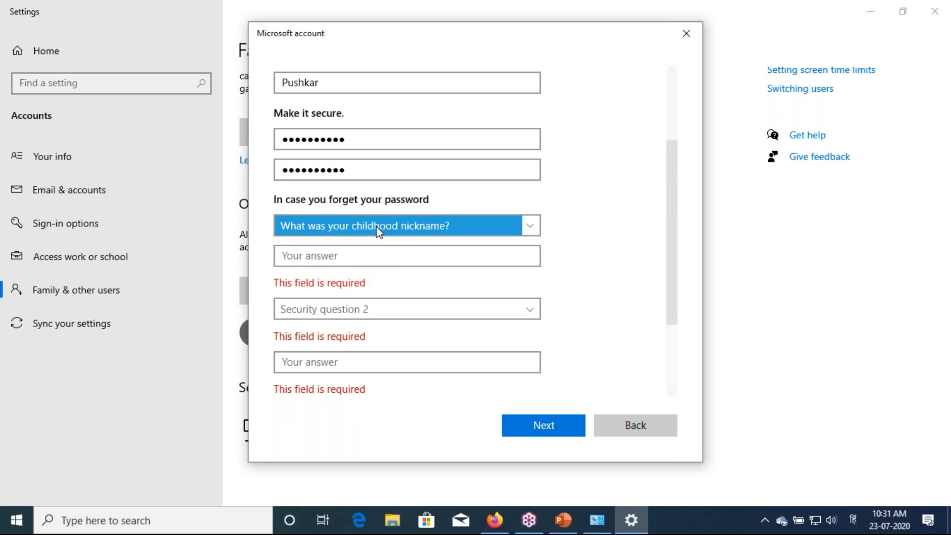
{"action": "left_click", "coordinate": [305, 257]}
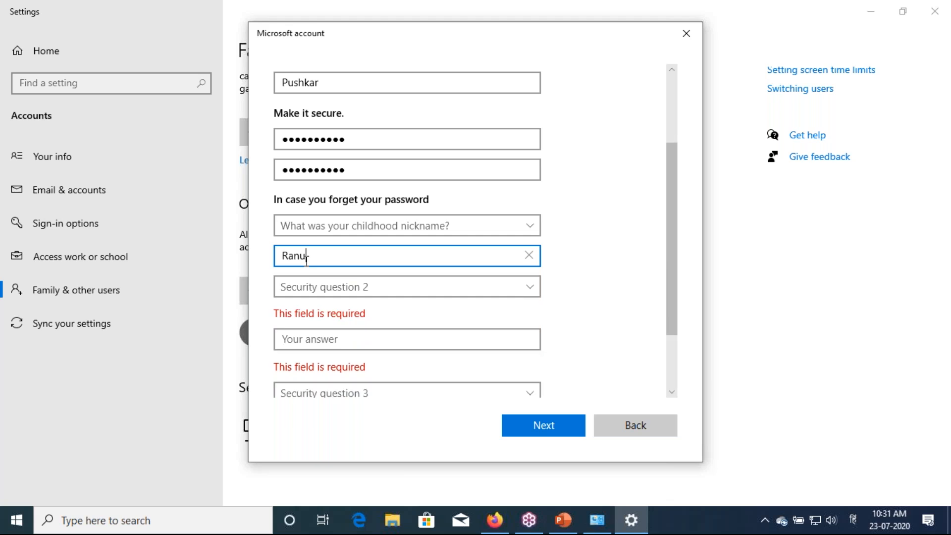
{"action": "key", "text": "Tab"}
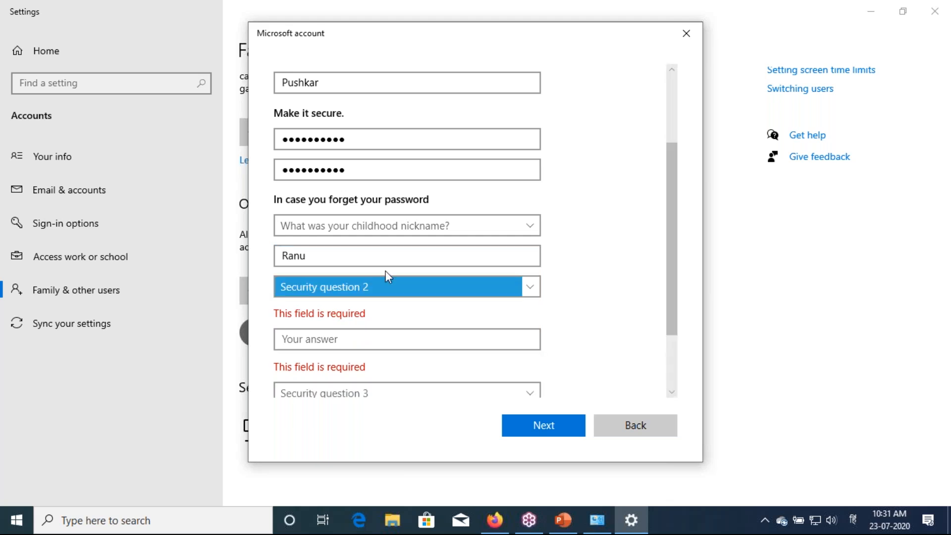
Select the birth city security question and type its answer
{"action": "left_click", "coordinate": [379, 293]}
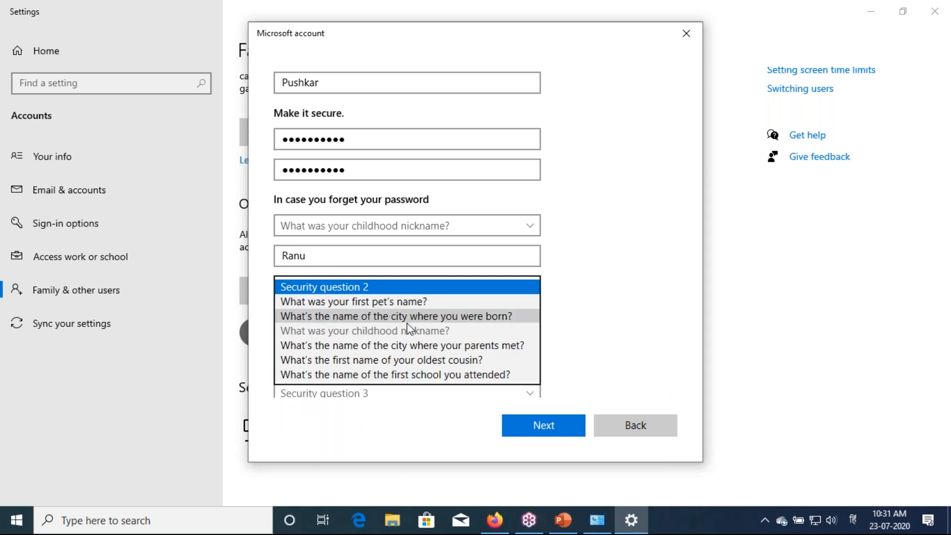
{"action": "left_click", "coordinate": [444, 319]}
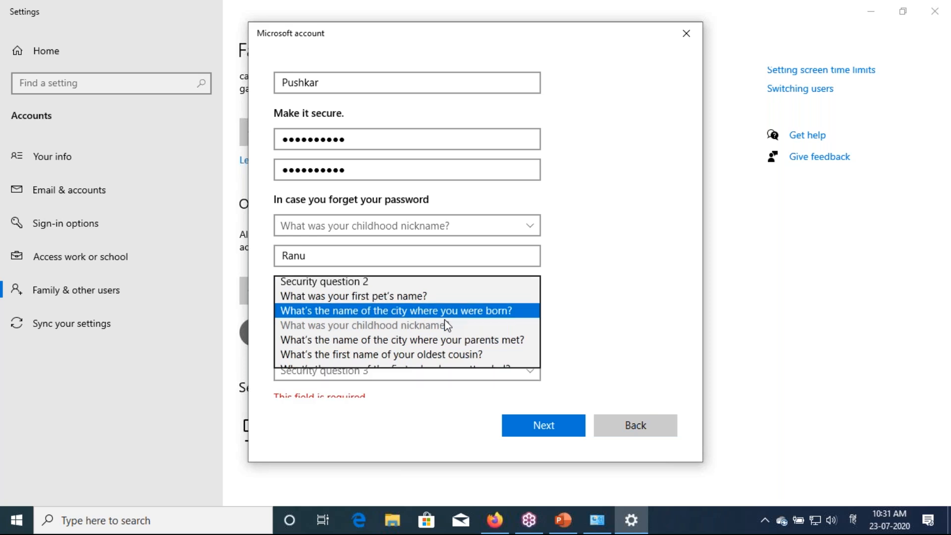
{"action": "left_click", "coordinate": [329, 317]}
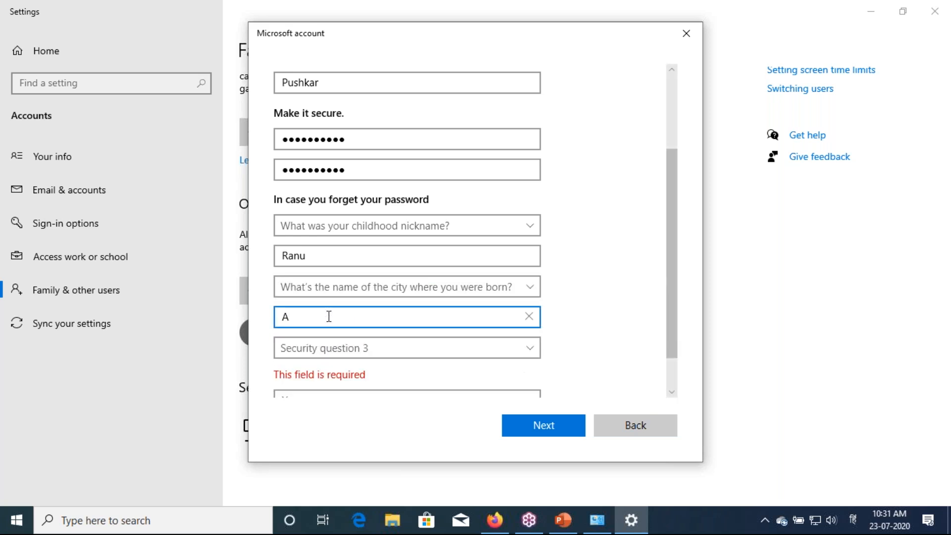
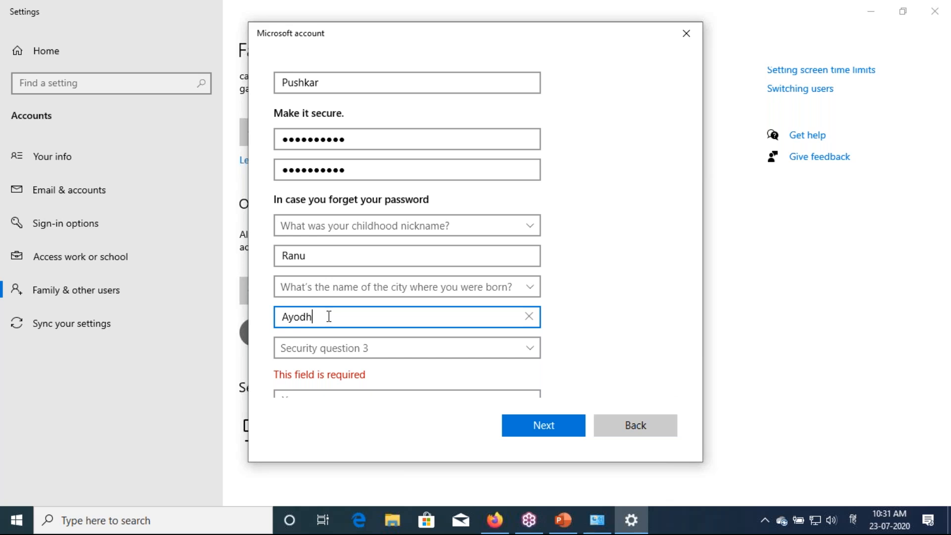
{"action": "key", "text": "Tab"}
Select the question about where parents met, answer it, and submit with Next
{"action": "scroll", "coordinate": [329, 316], "scroll_direction": "down", "scroll_amount": 1}
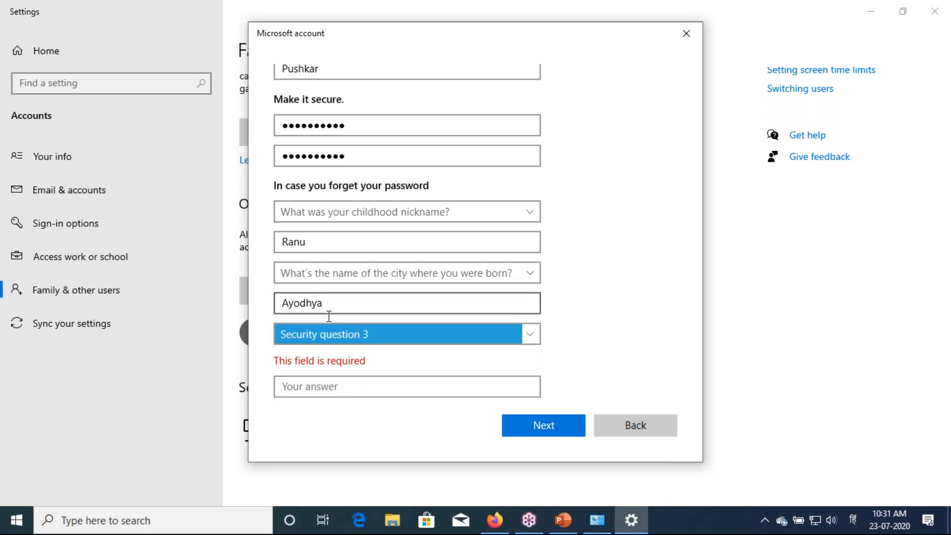
{"action": "left_click", "coordinate": [320, 303]}
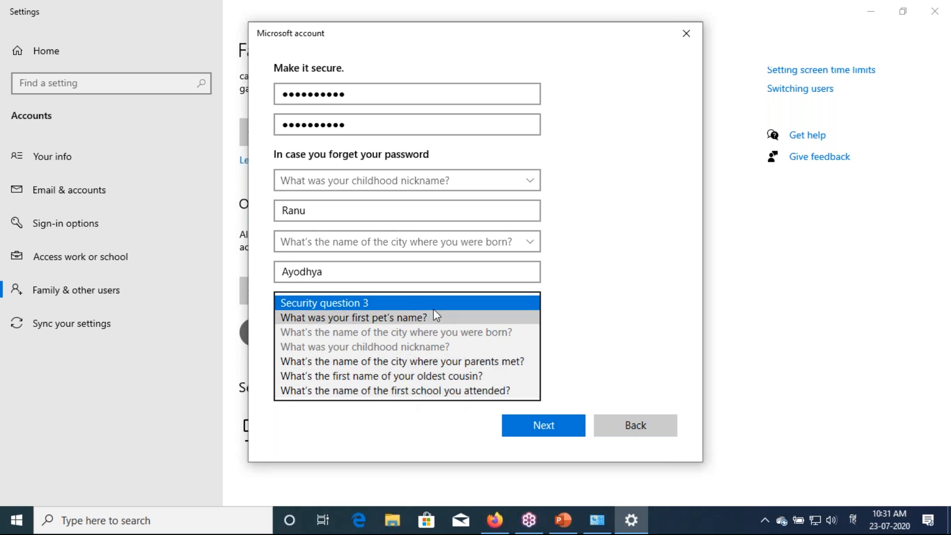
{"action": "left_click", "coordinate": [336, 368]}
{"action": "left_click", "coordinate": [330, 354]}
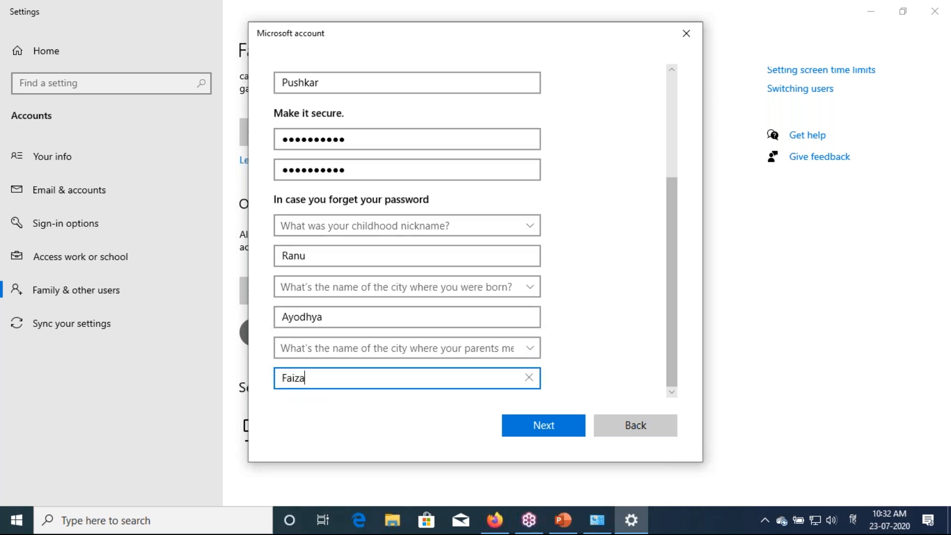
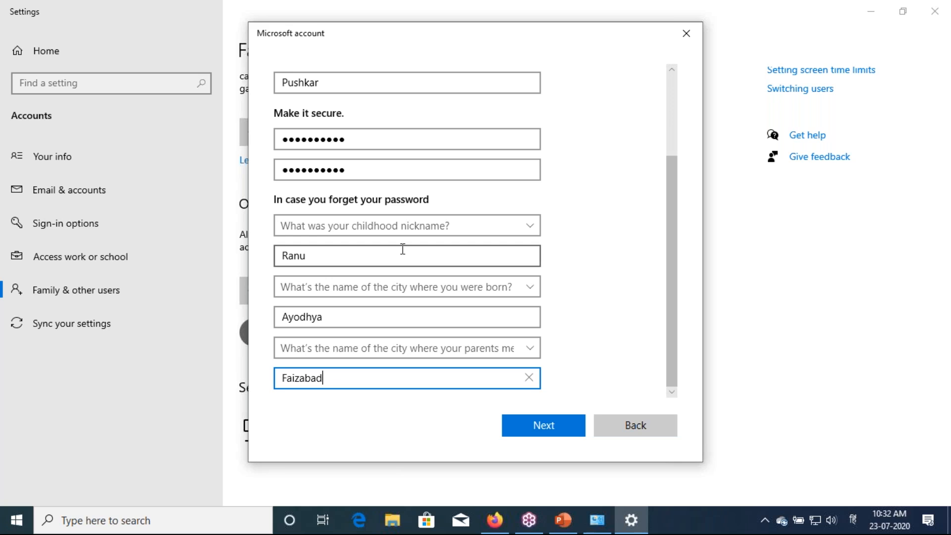
{"action": "left_click", "coordinate": [537, 430]}
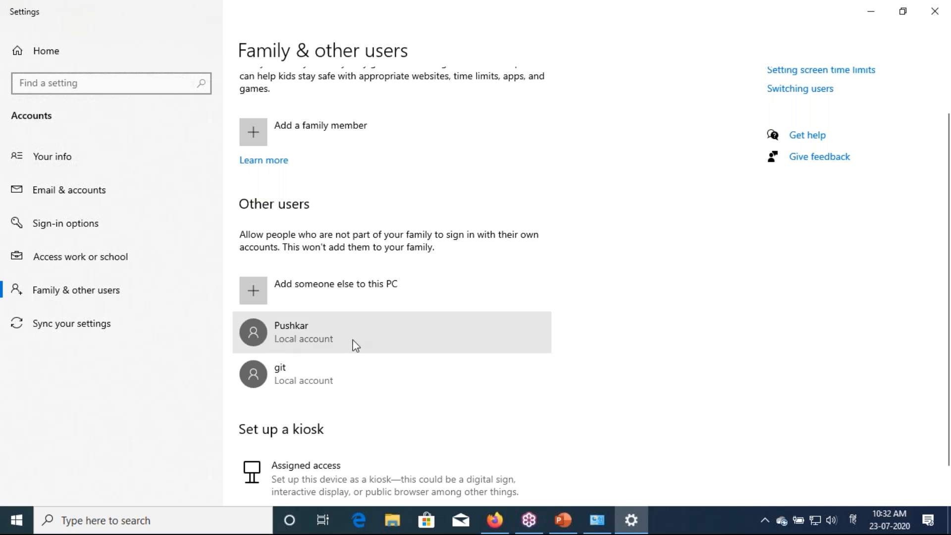
Open the new account's Change account type dialog, choose Standard User, and click OK
{"action": "left_click", "coordinate": [356, 346]}
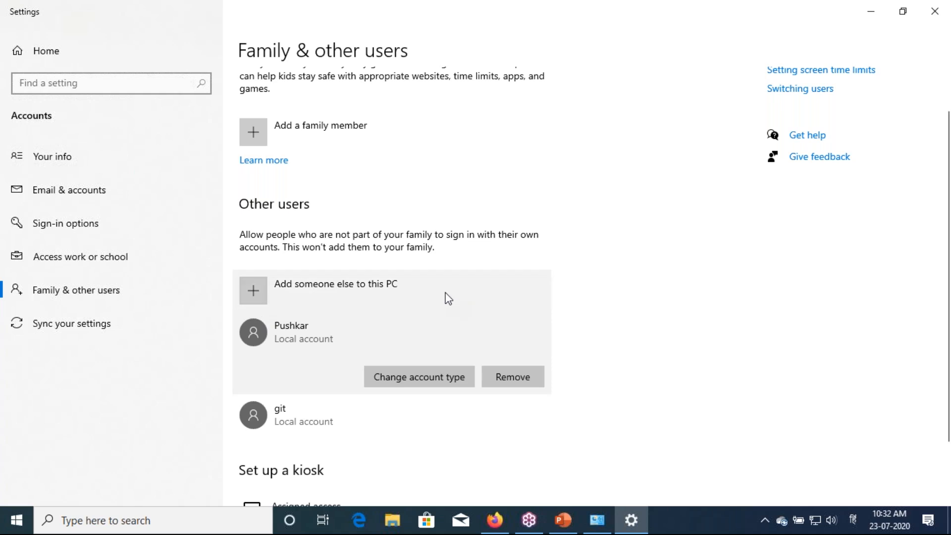
{"action": "left_click", "coordinate": [403, 381]}
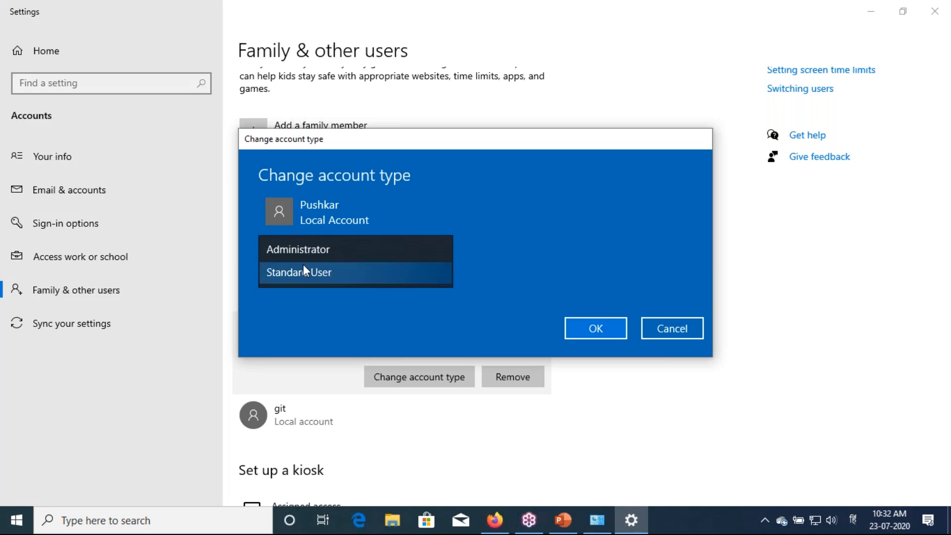
{"action": "left_click", "coordinate": [305, 273]}
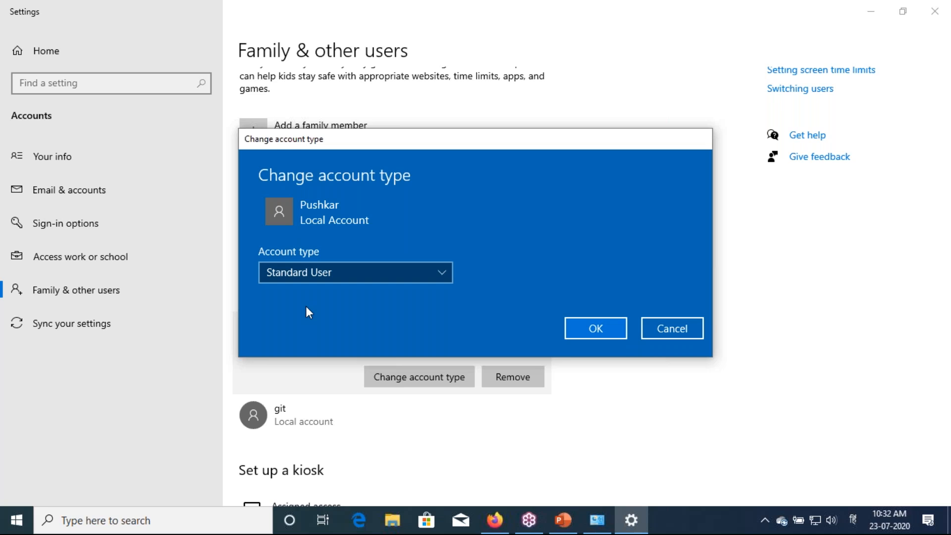
{"action": "left_click", "coordinate": [317, 276]}
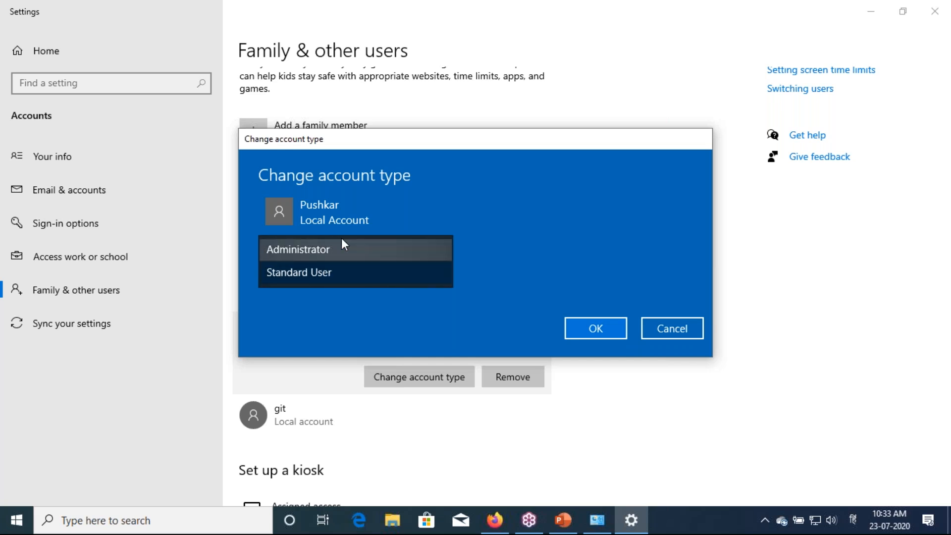
{"action": "left_click", "coordinate": [360, 275]}
{"action": "left_click", "coordinate": [596, 329]}
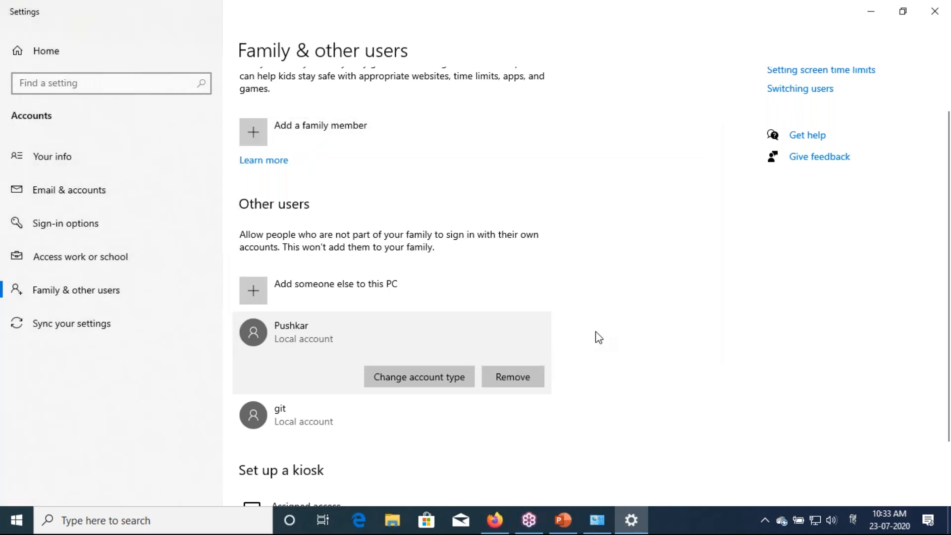
{"action": "scroll", "coordinate": [597, 335], "scroll_direction": "down", "scroll_amount": 2}
{"action": "left_click", "coordinate": [407, 350]}
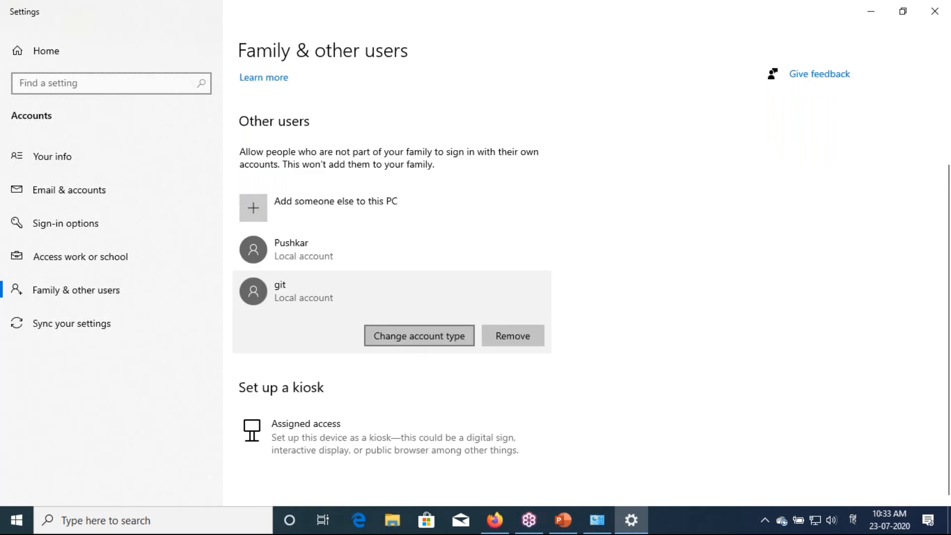
{"action": "left_click", "coordinate": [419, 336]}
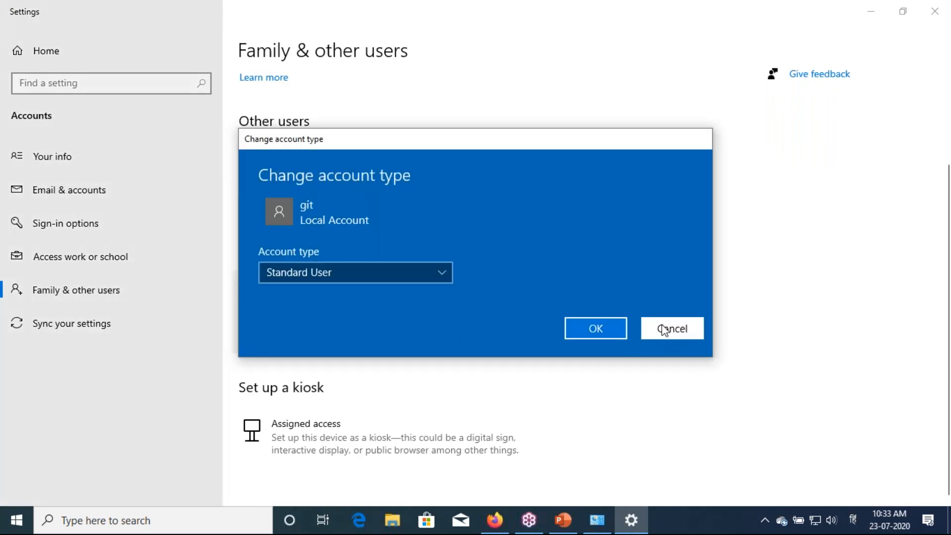
{"action": "left_click", "coordinate": [666, 329]}
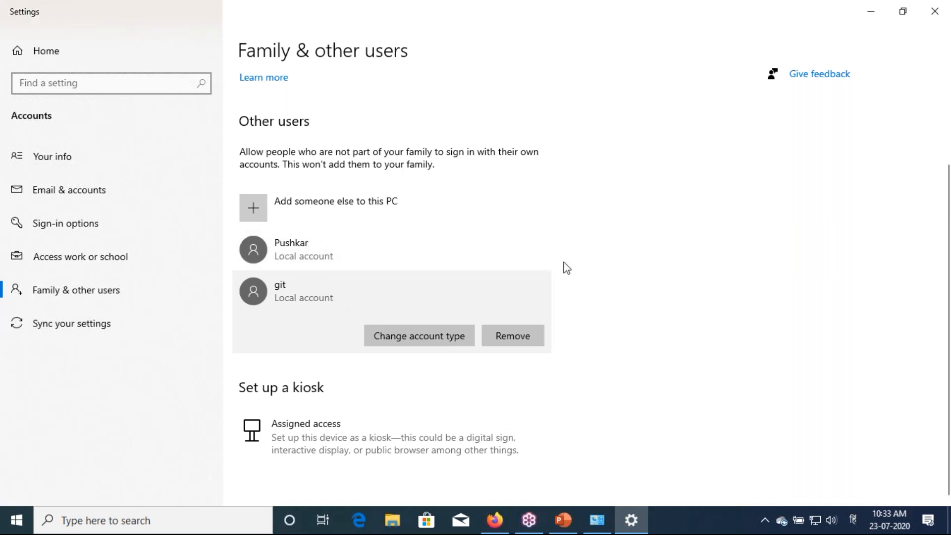
Close Settings, then open Control Panel's User Accounts and list all accounts on this PC
{"action": "left_click", "coordinate": [934, 11]}
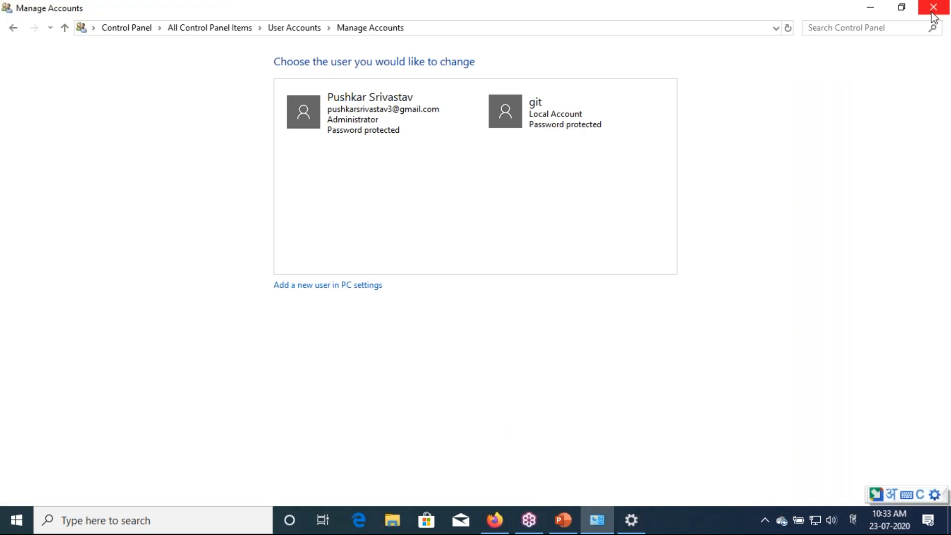
{"action": "left_click", "coordinate": [935, 8]}
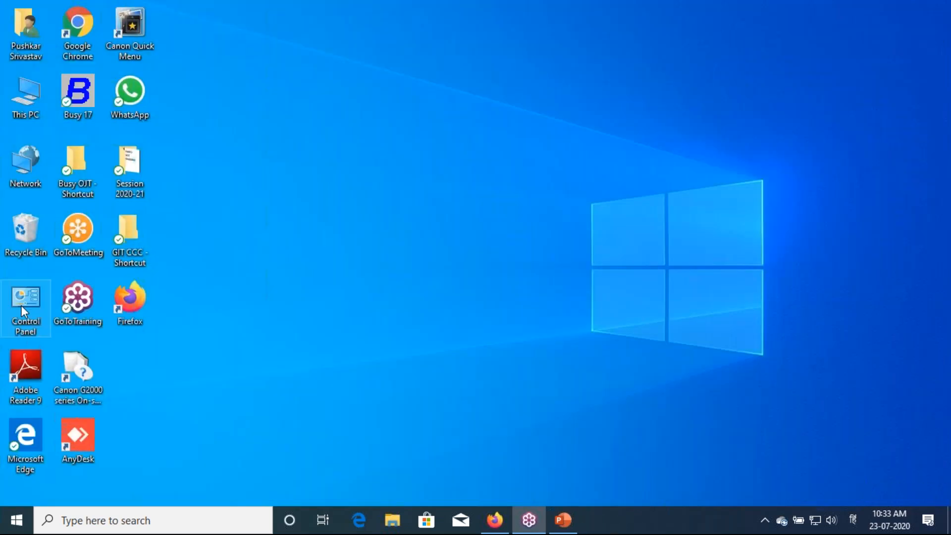
{"action": "double_click", "coordinate": [21, 305]}
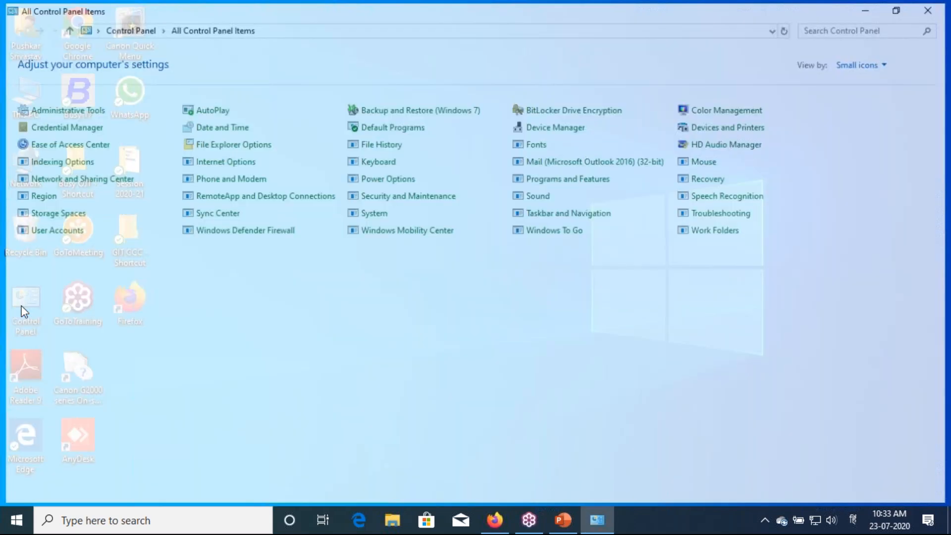
{"action": "left_click", "coordinate": [404, 231]}
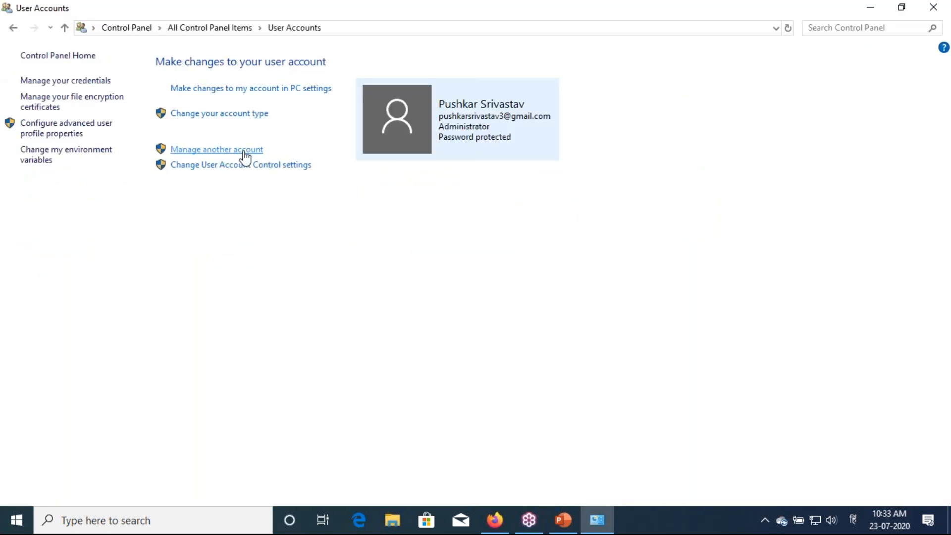
{"action": "left_click", "coordinate": [244, 151]}
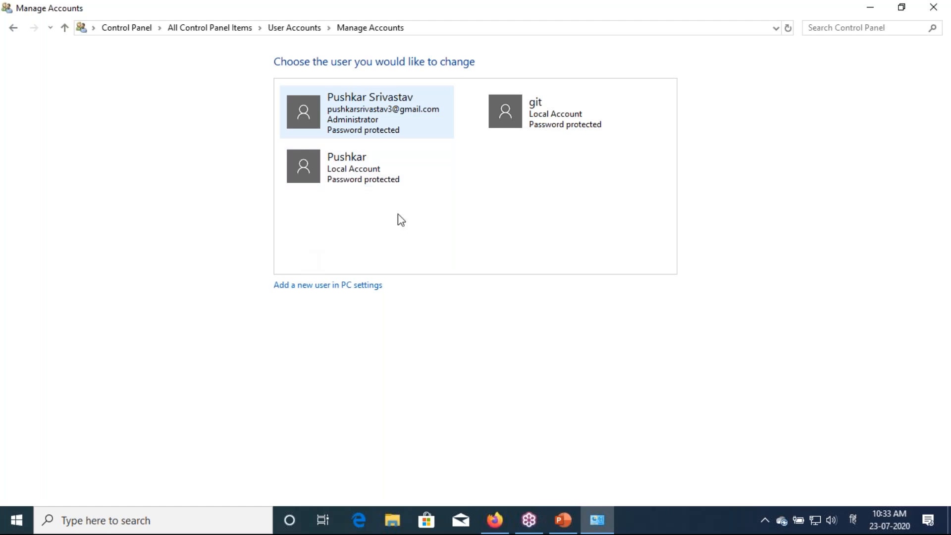
Review the three accounts, close the window, and circle the Control Panel desktop shortcut
{"action": "left_click", "coordinate": [947, 196]}
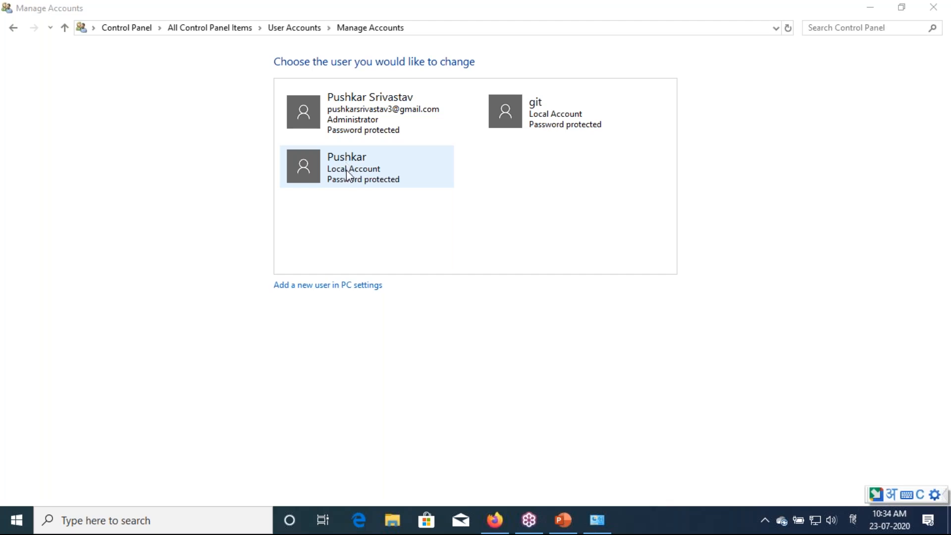
{"action": "left_click", "coordinate": [360, 183]}
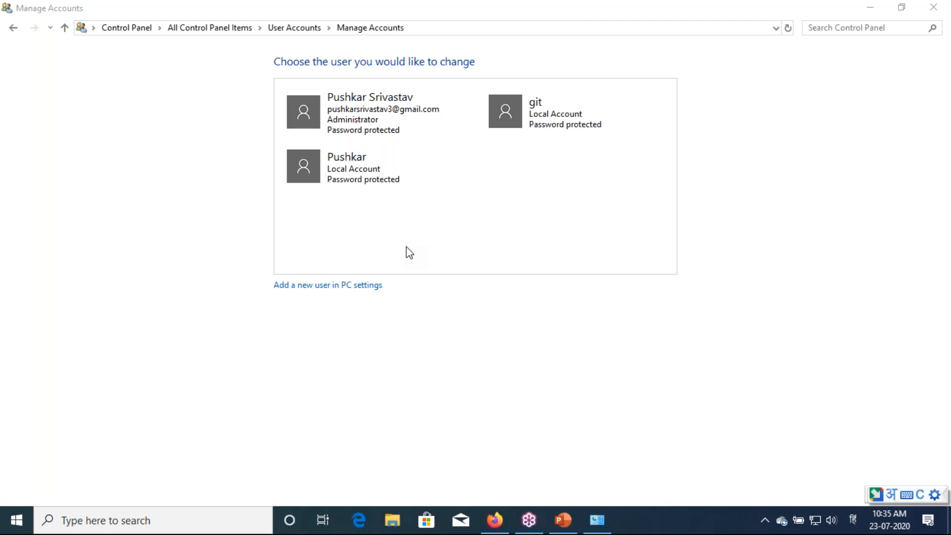
{"action": "left_click", "coordinate": [930, 9]}
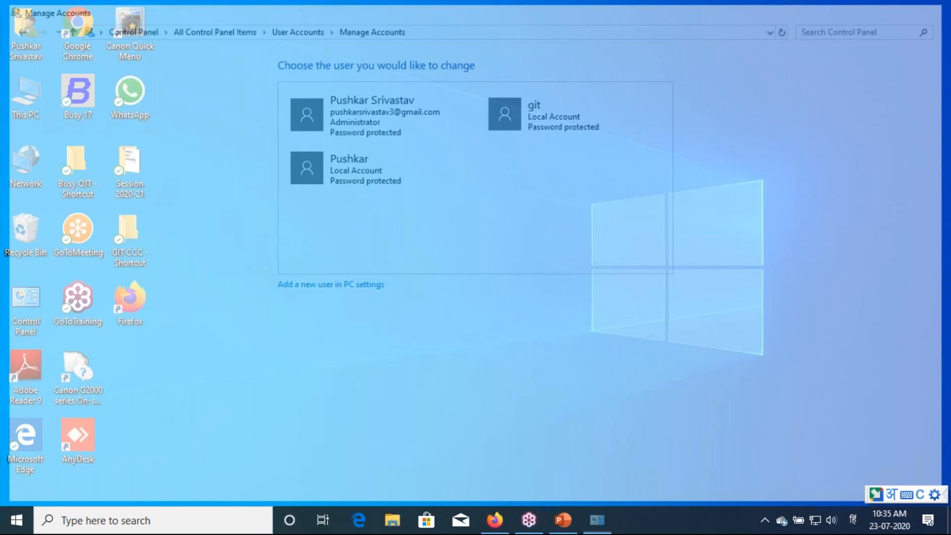
{"action": "mouse_move", "coordinate": [41, 341]}
{"action": "left_mouse_down"}
{"action": "mouse_move", "coordinate": [4, 326]}
{"action": "mouse_move", "coordinate": [7, 282]}
{"action": "mouse_move", "coordinate": [33, 274]}
{"action": "mouse_move", "coordinate": [51, 296]}
{"action": "mouse_move", "coordinate": [42, 340]}
{"action": "left_mouse_up"}
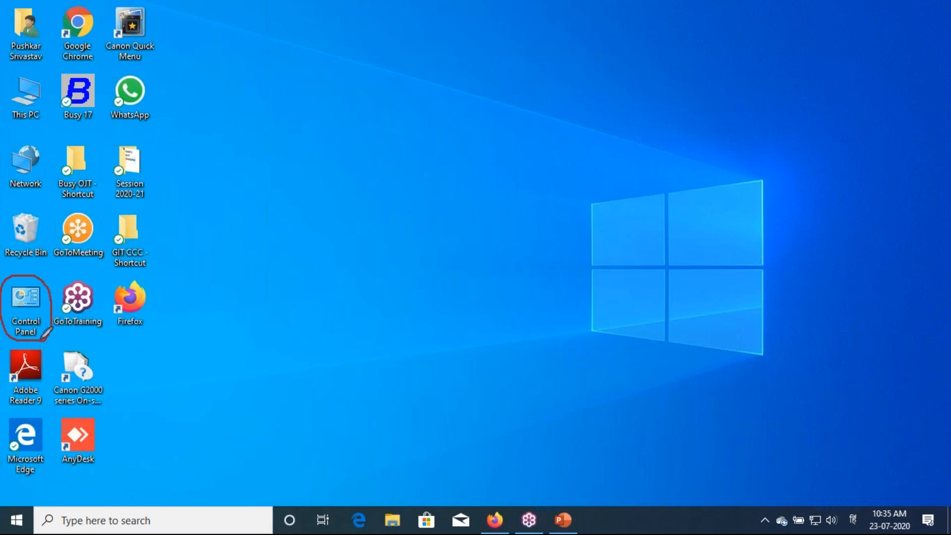
Go from Control Panel through User Accounts and 'Manage another account' to 'Add a new user in PC settings'
{"action": "double_click", "coordinate": [29, 314]}
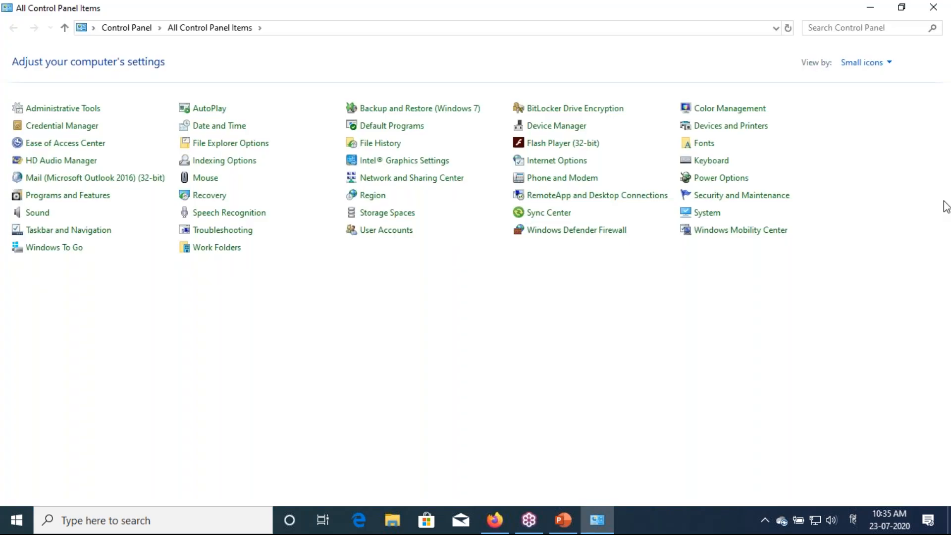
{"action": "left_click", "coordinate": [386, 230]}
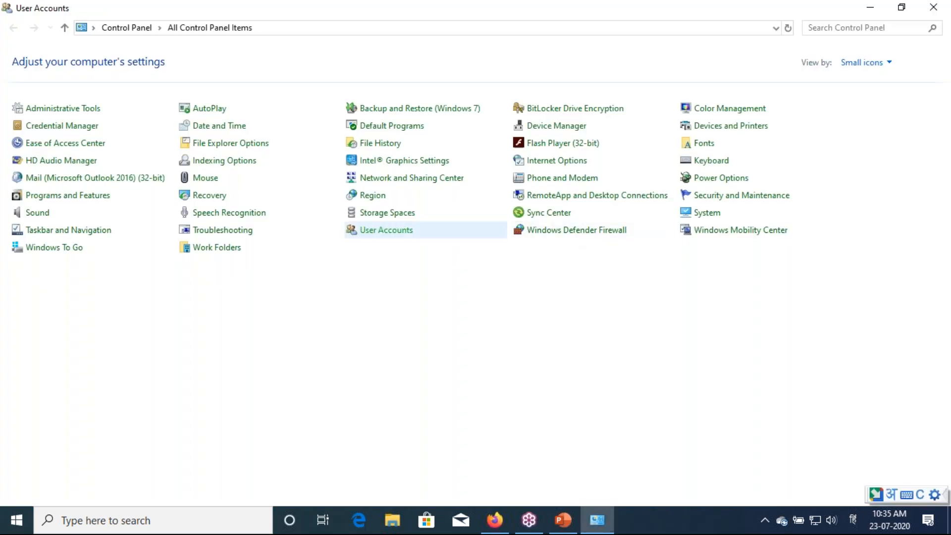
{"action": "left_click", "coordinate": [208, 149]}
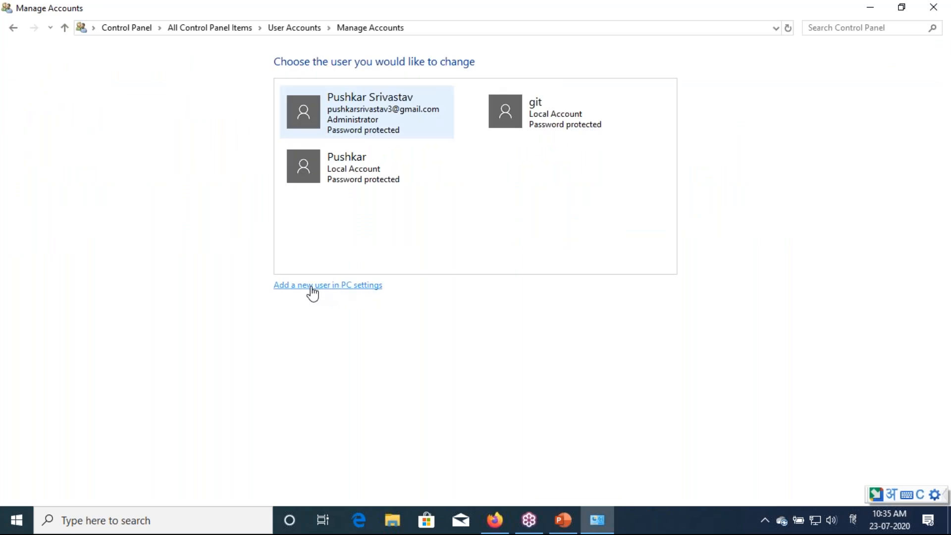
{"action": "left_click", "coordinate": [312, 292]}
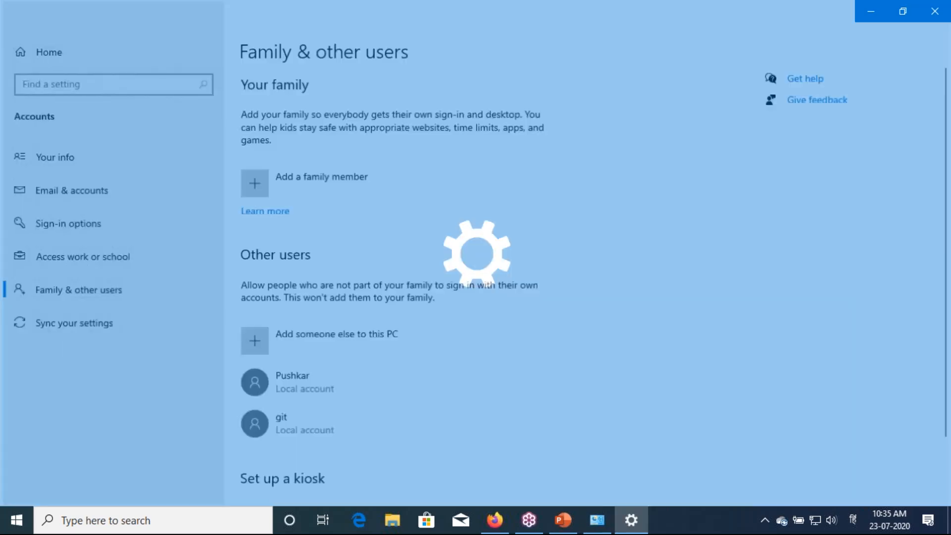
Start adding another person to this PC without their sign-in information
{"action": "scroll", "coordinate": [298, 248], "scroll_direction": "down", "scroll_amount": 1}
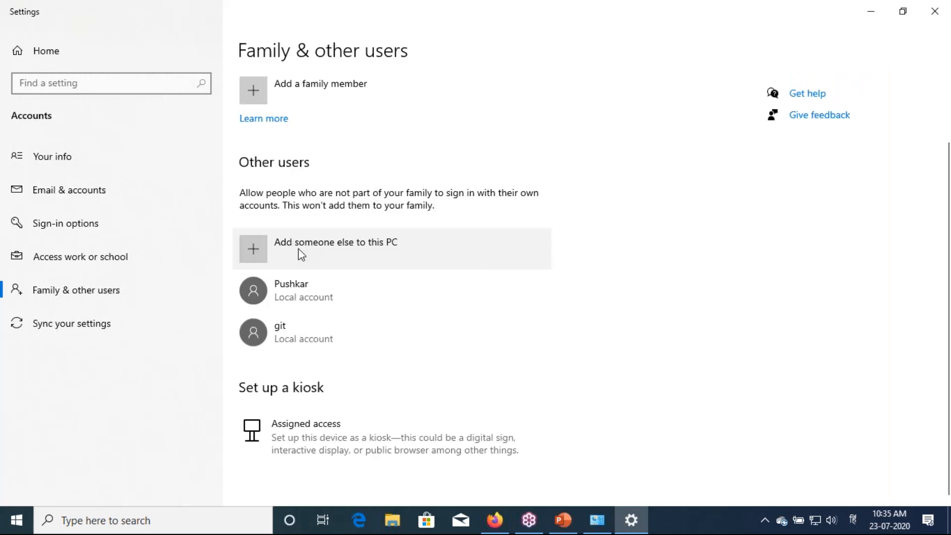
{"action": "left_click", "coordinate": [298, 248]}
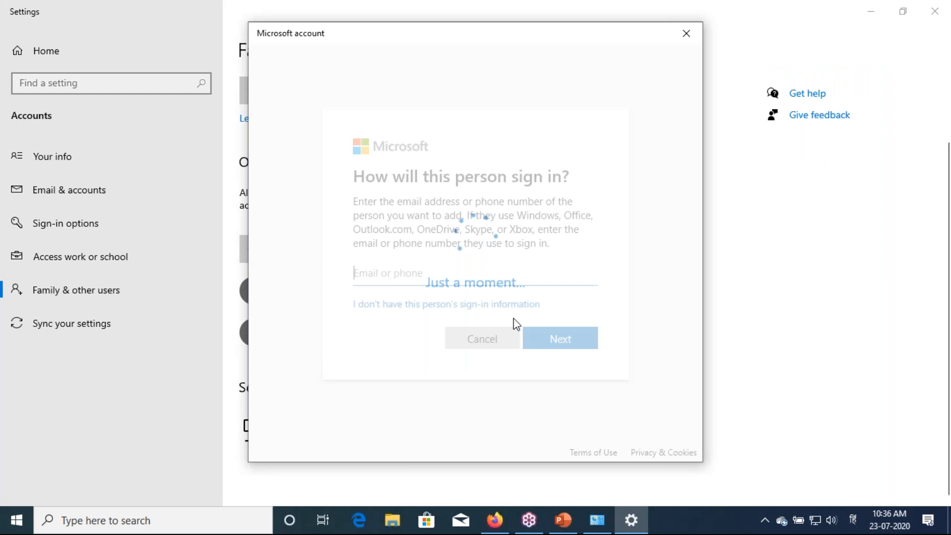
{"action": "left_click", "coordinate": [381, 310]}
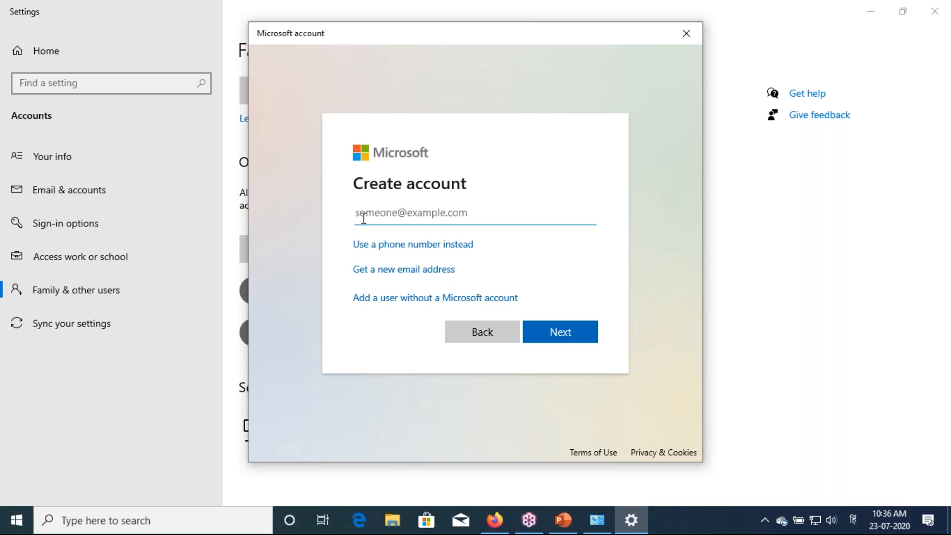
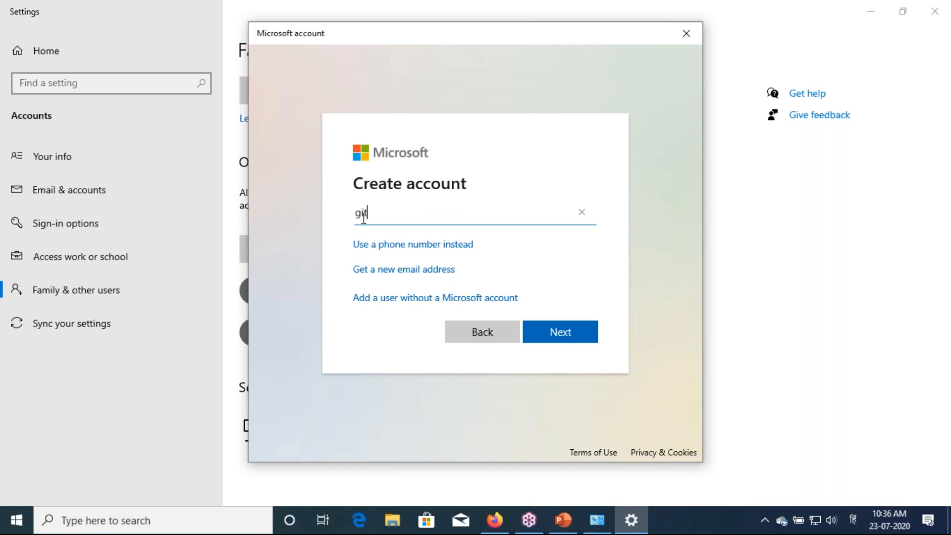
{"action": "left_click", "coordinate": [387, 271]}
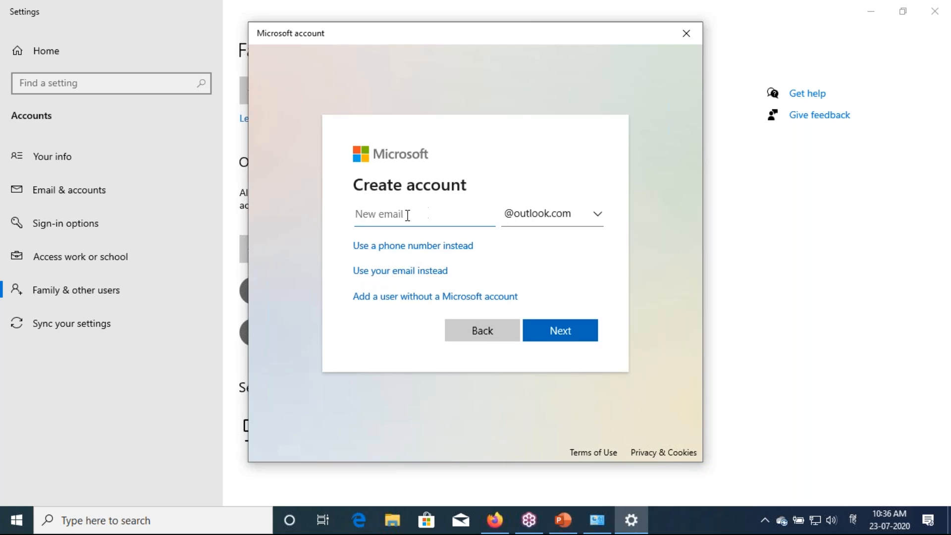
{"action": "left_click", "coordinate": [547, 220]}
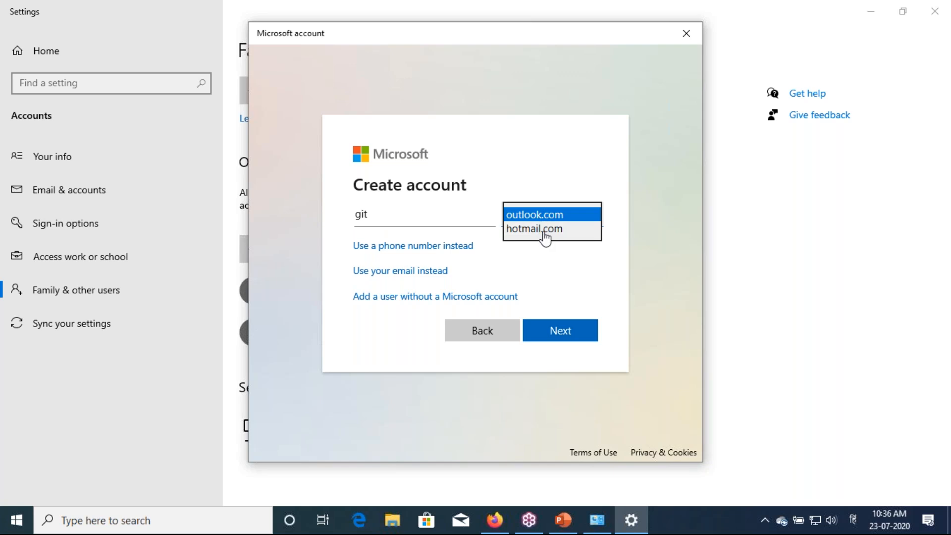
{"action": "left_click", "coordinate": [547, 219]}
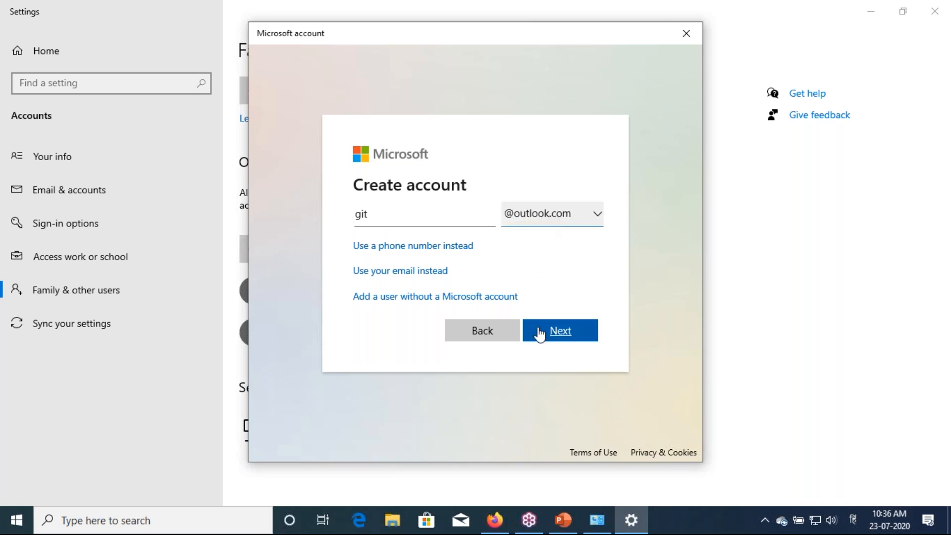
{"action": "left_click", "coordinate": [541, 332]}
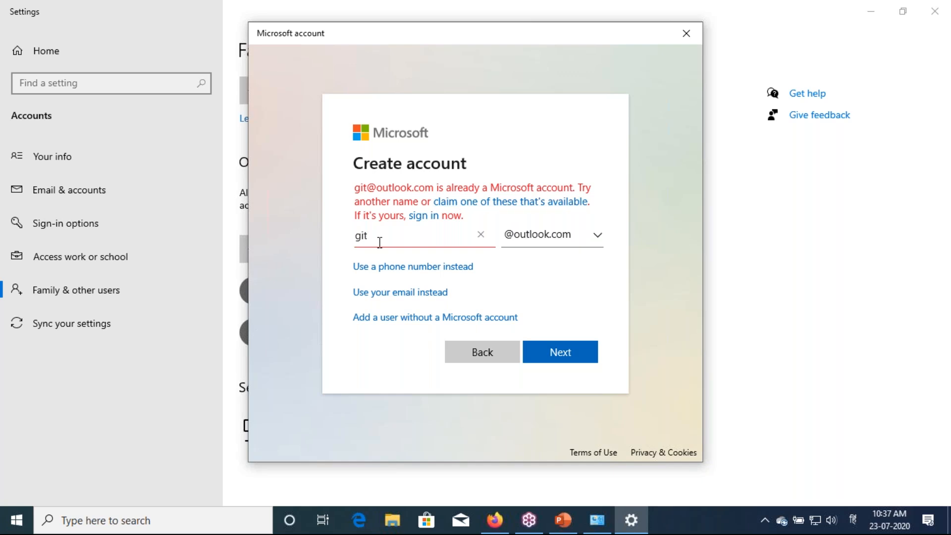
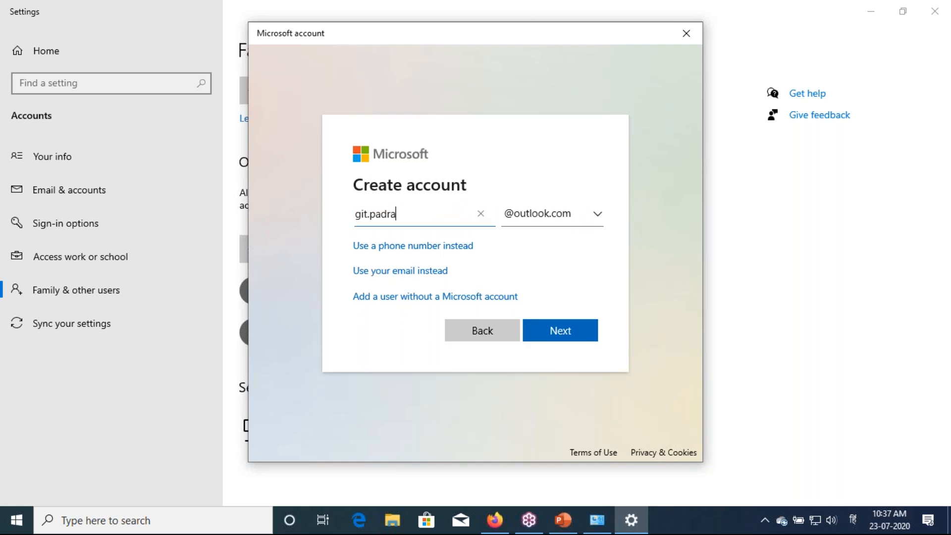
Accept the new address and submit a first password, which fails the complexity rule
{"action": "left_click", "coordinate": [541, 336]}
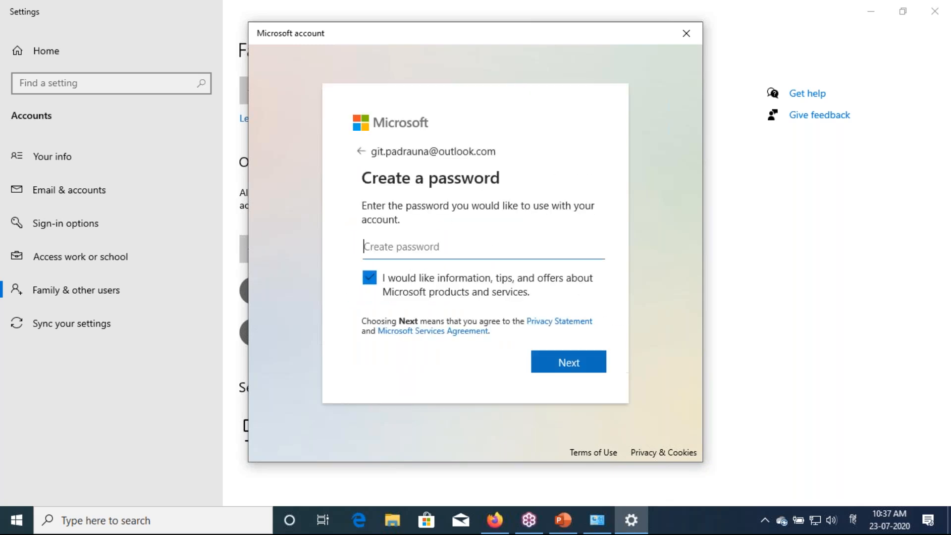
{"action": "type", "text": "•••"}
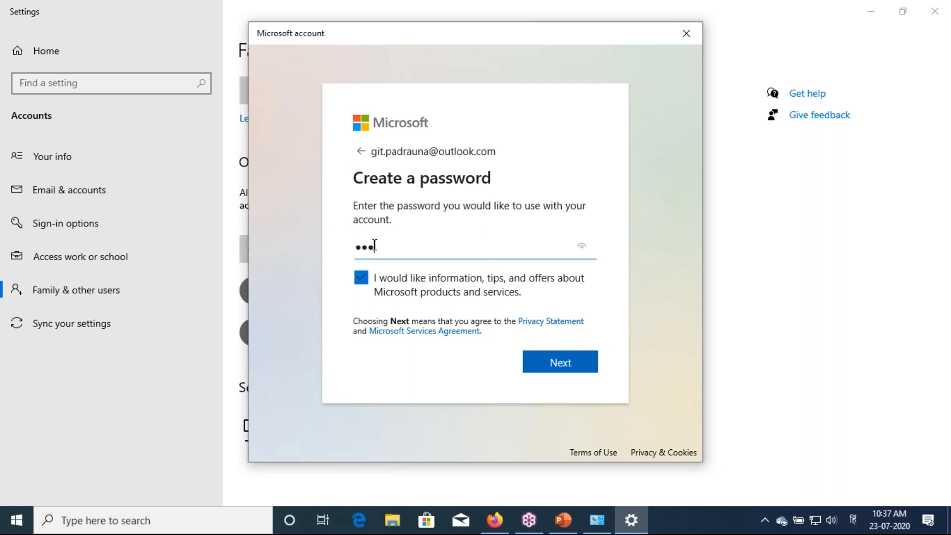
{"action": "key", "text": "BackSpace"}
{"action": "key", "text": "BackSpace"}
{"action": "key", "text": "BackSpace"}
{"action": "type", "text": "••••••••••"}
{"action": "left_click", "coordinate": [543, 367]}
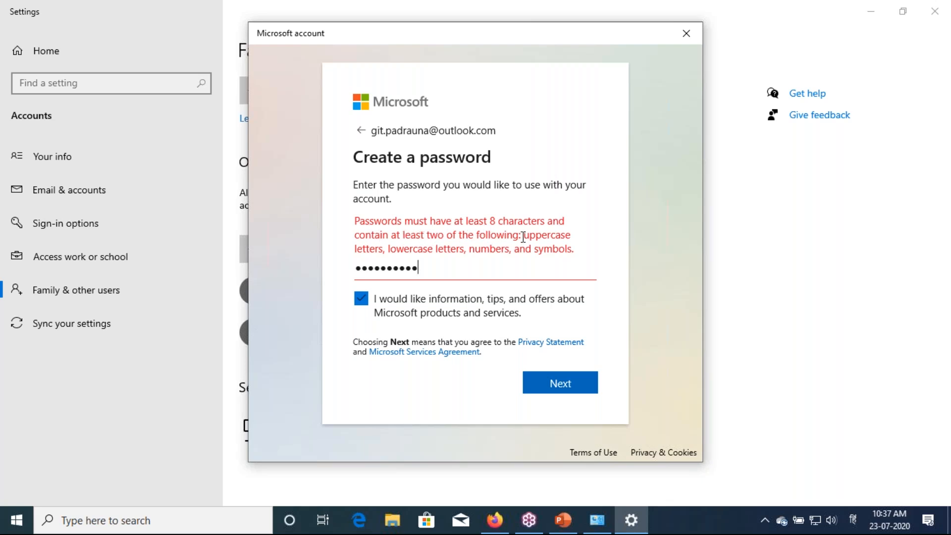
Replace the password with one that includes uppercase letters and reveal it to check
{"action": "left_click_drag", "start_coordinate": [523, 235], "coordinate": [551, 243]}
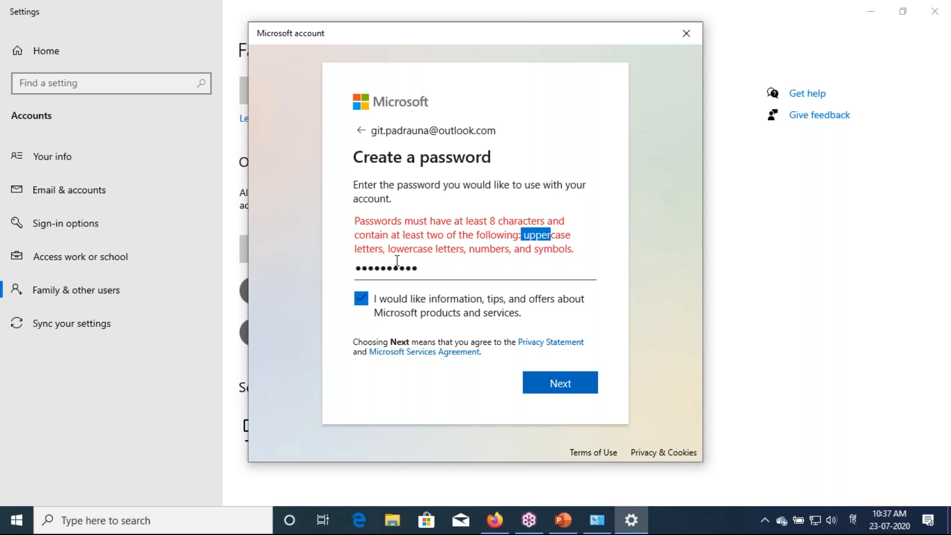
{"action": "left_click_drag", "start_coordinate": [448, 272], "coordinate": [322, 275]}
{"action": "key", "text": "Caps_Lock"}
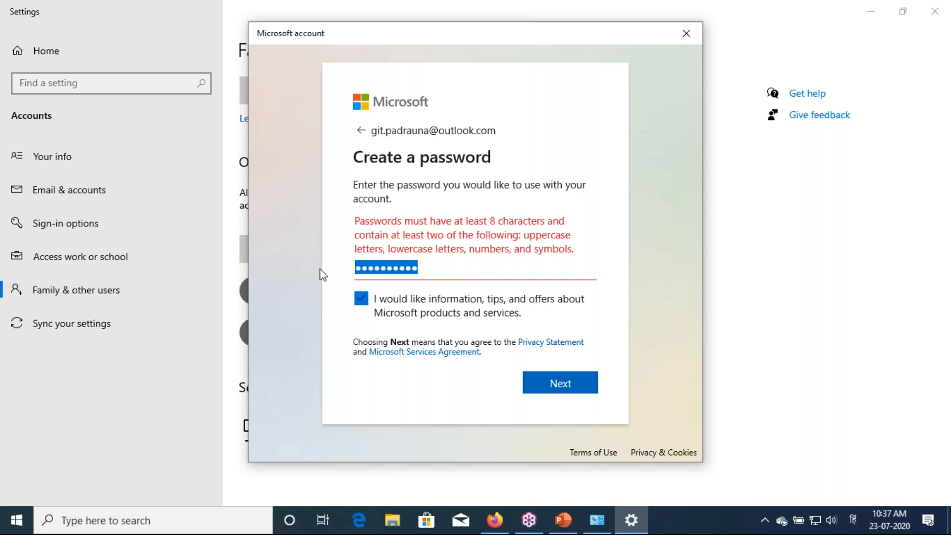
{"action": "type", "text": "a"}
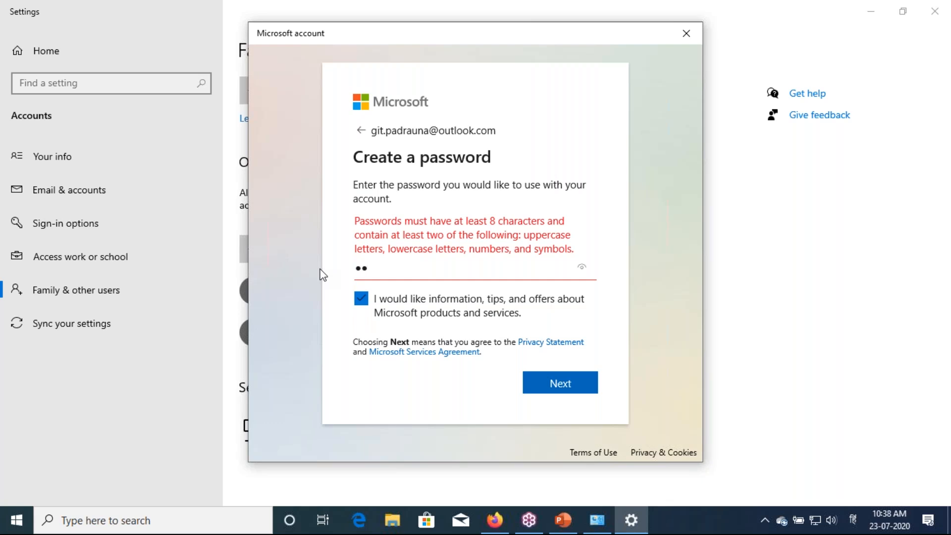
{"action": "type", "text": "aaaaaaa"}
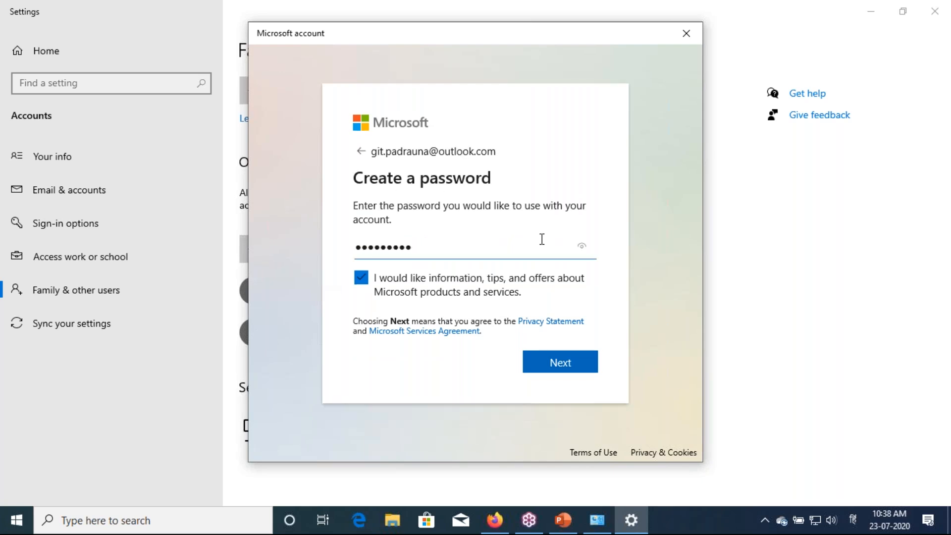
{"action": "left_click", "coordinate": [586, 246]}
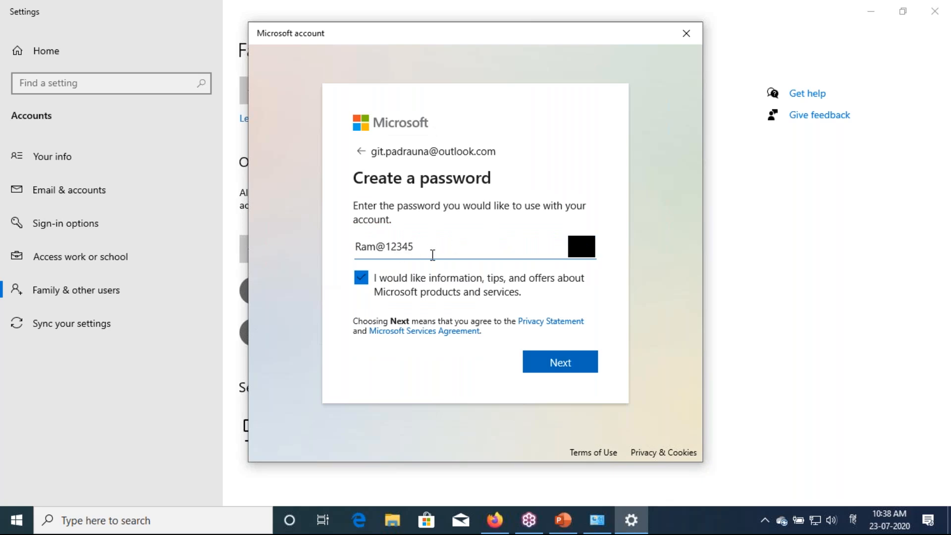
Enter the account holder's first and last name
{"action": "left_click", "coordinate": [545, 367]}
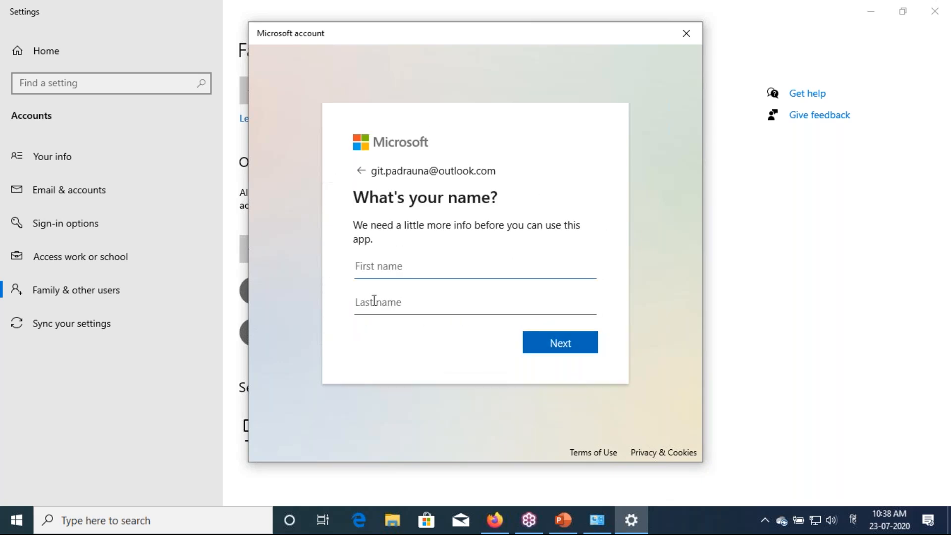
{"action": "type", "text": "Gayatri"}
{"action": "left_click", "coordinate": [374, 301]}
{"action": "type", "text": "Inst"}
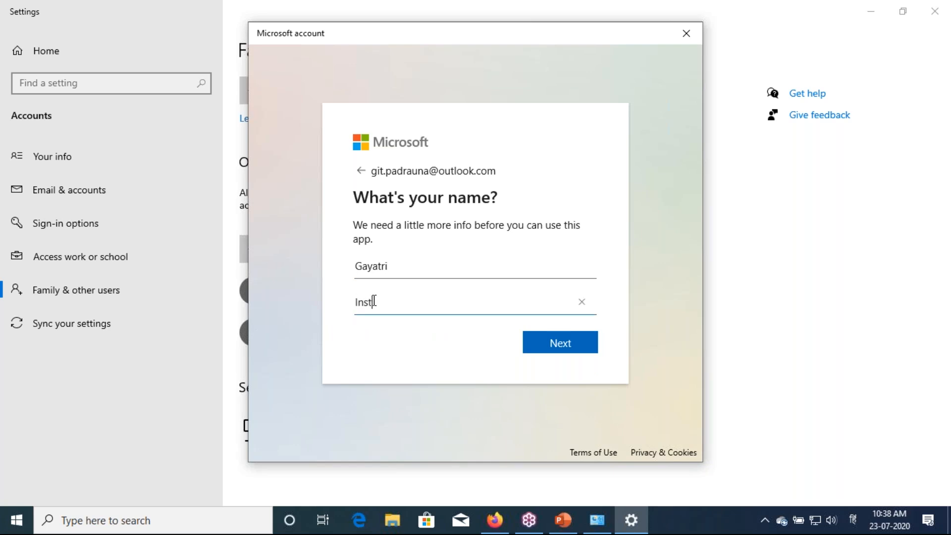
{"action": "type", "text": "itute of Technology"}
{"action": "left_click", "coordinate": [539, 348]}
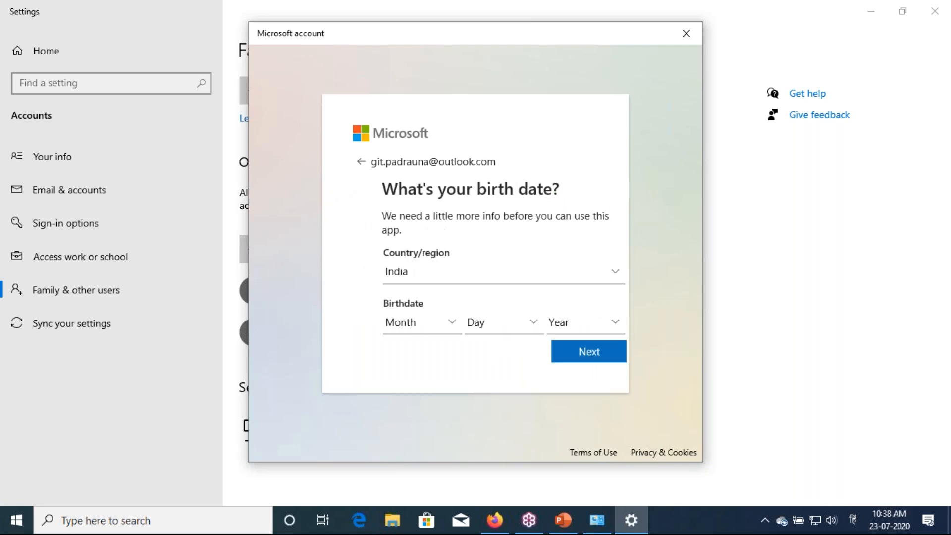
{"action": "left_click", "coordinate": [420, 327]}
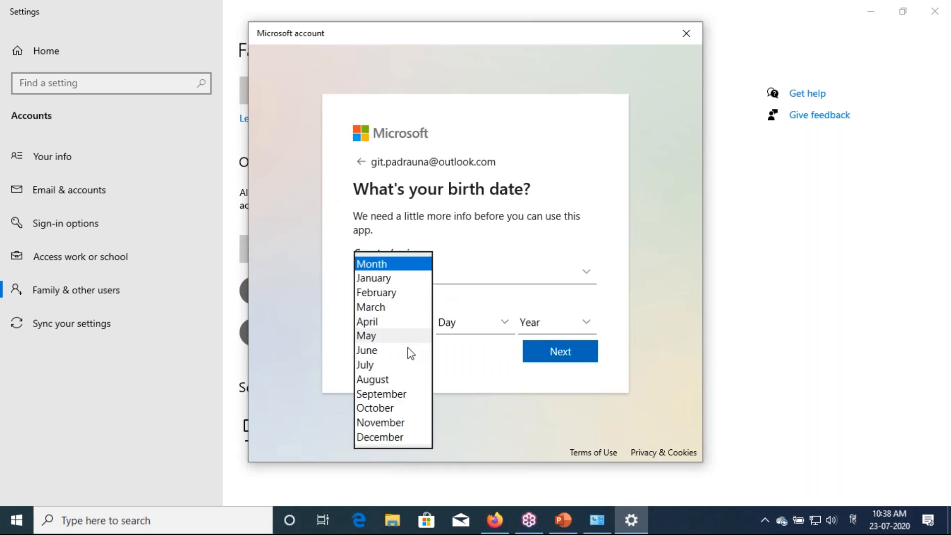
{"action": "left_click", "coordinate": [476, 336]}
{"action": "left_click", "coordinate": [476, 335]}
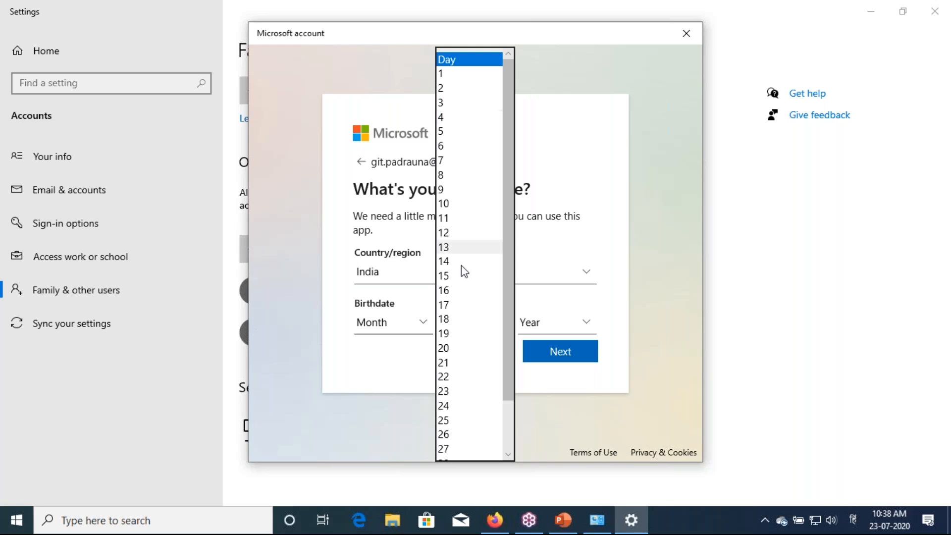
{"action": "left_click", "coordinate": [459, 292]}
{"action": "left_click", "coordinate": [422, 324]}
{"action": "left_click", "coordinate": [402, 355]}
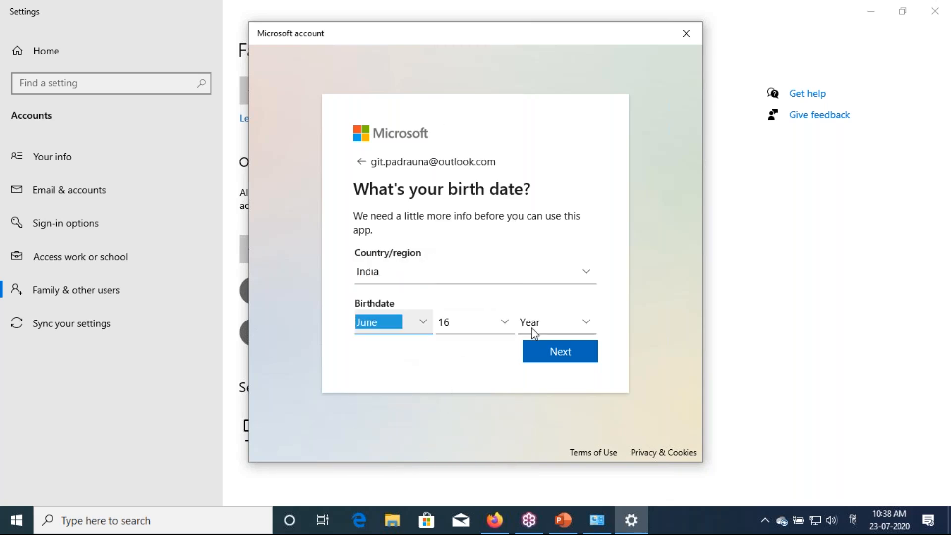
{"action": "left_click", "coordinate": [531, 328]}
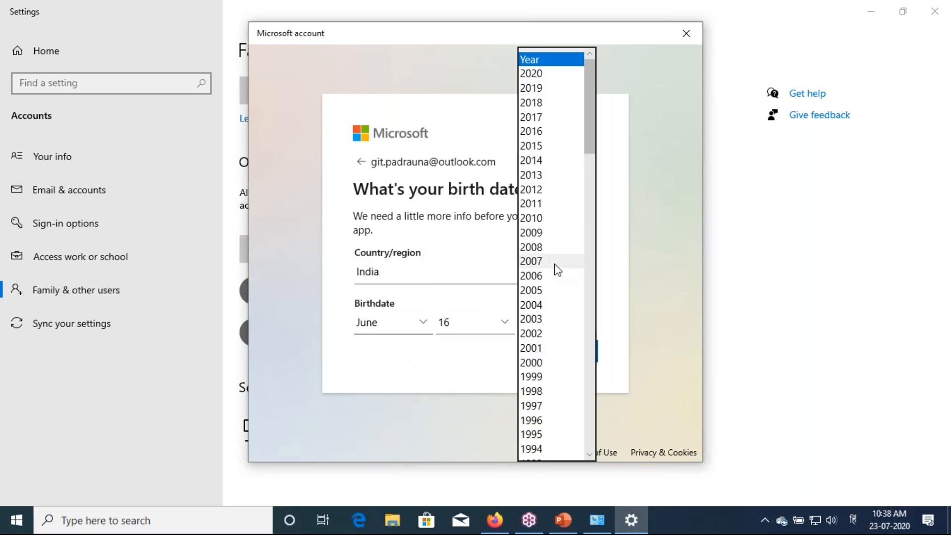
{"action": "scroll", "coordinate": [554, 269], "scroll_direction": "down", "scroll_amount": 4}
{"action": "left_click", "coordinate": [550, 306]}
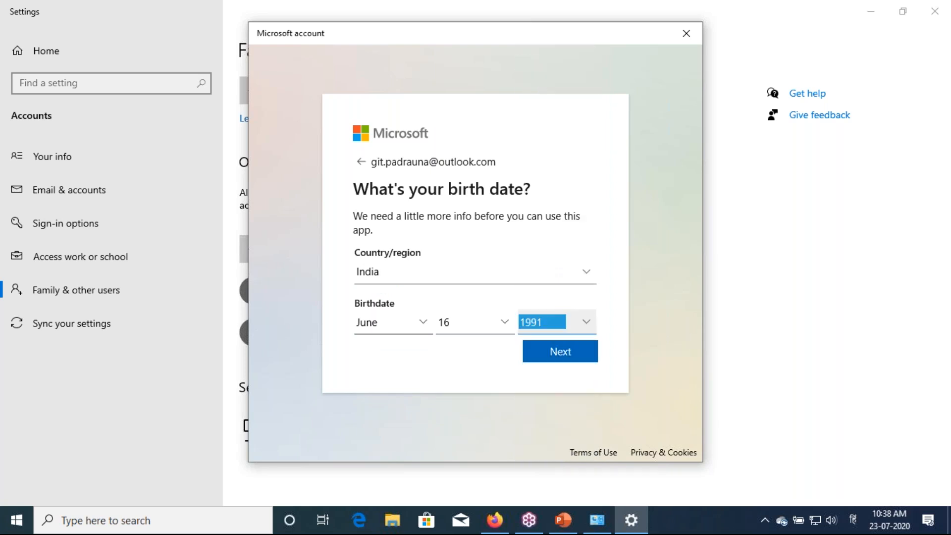
{"action": "left_click", "coordinate": [560, 352]}
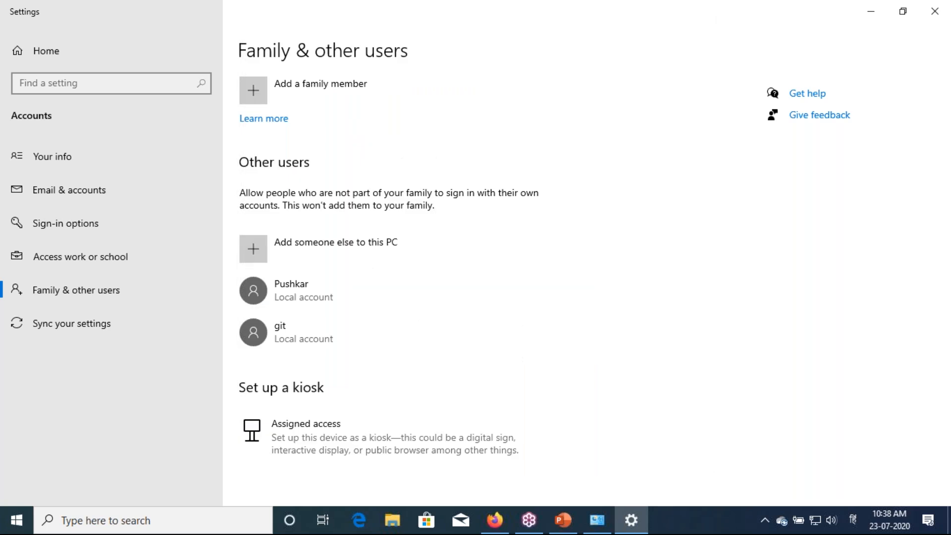
Expand the new Outlook account under other users, then minimize Settings and Manage Accounts
{"action": "scroll", "coordinate": [544, 282], "scroll_direction": "down", "scroll_amount": 2}
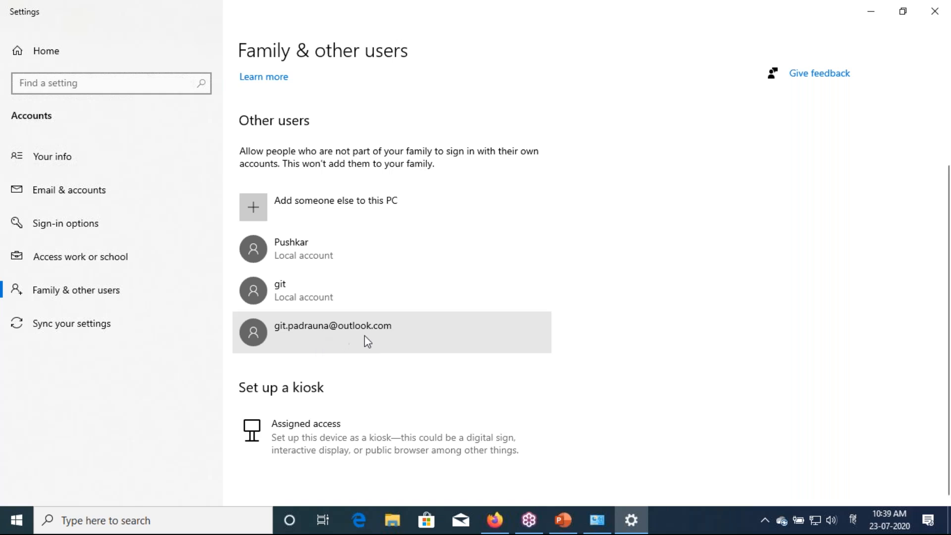
{"action": "left_click", "coordinate": [366, 341]}
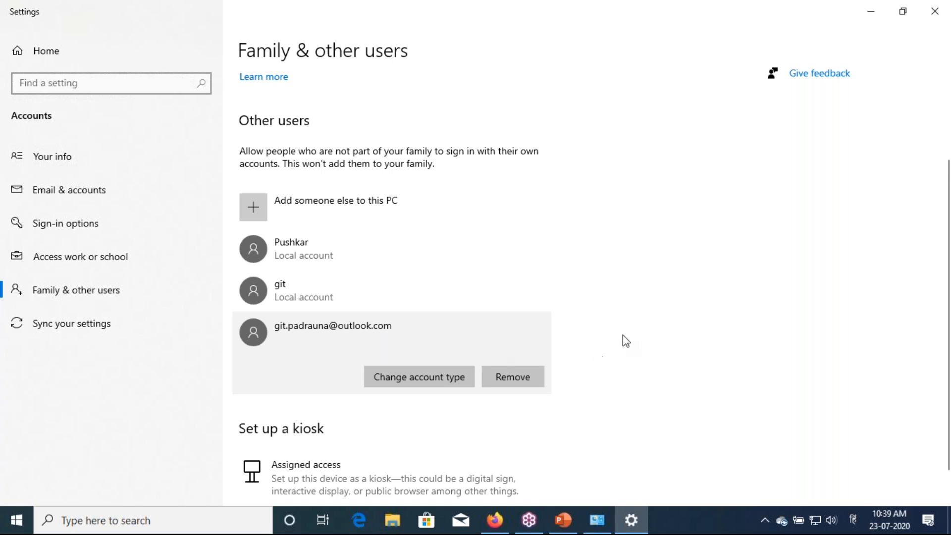
{"action": "left_click", "coordinate": [871, 11]}
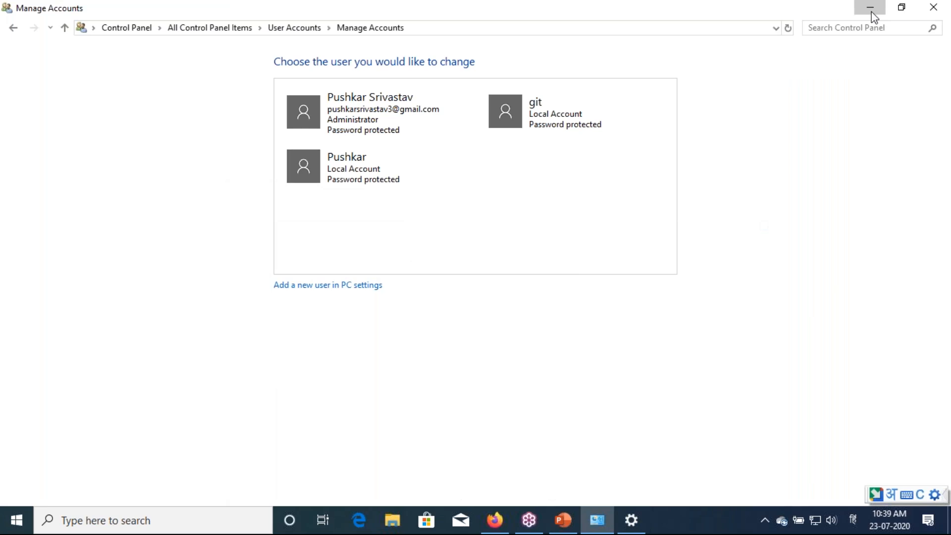
{"action": "left_click", "coordinate": [872, 11]}
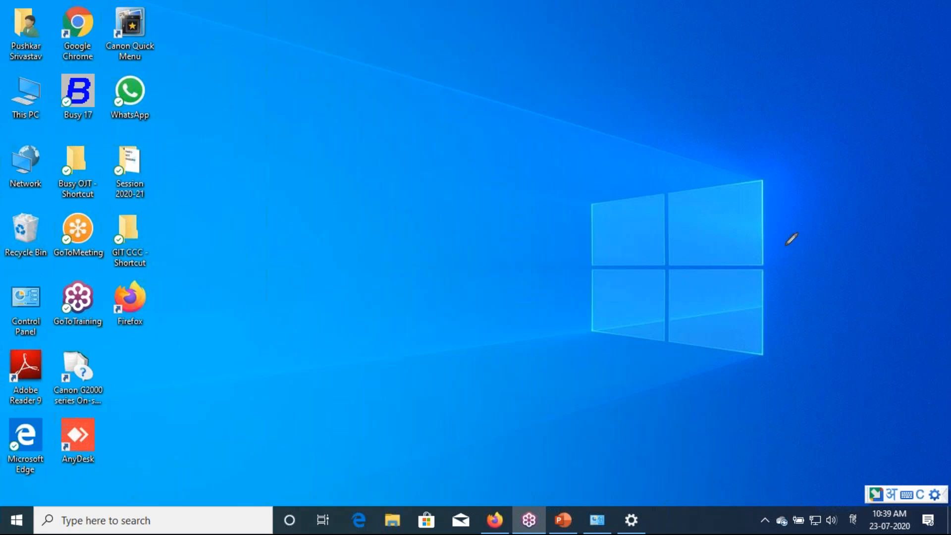
{"action": "key", "text": "super+l"}
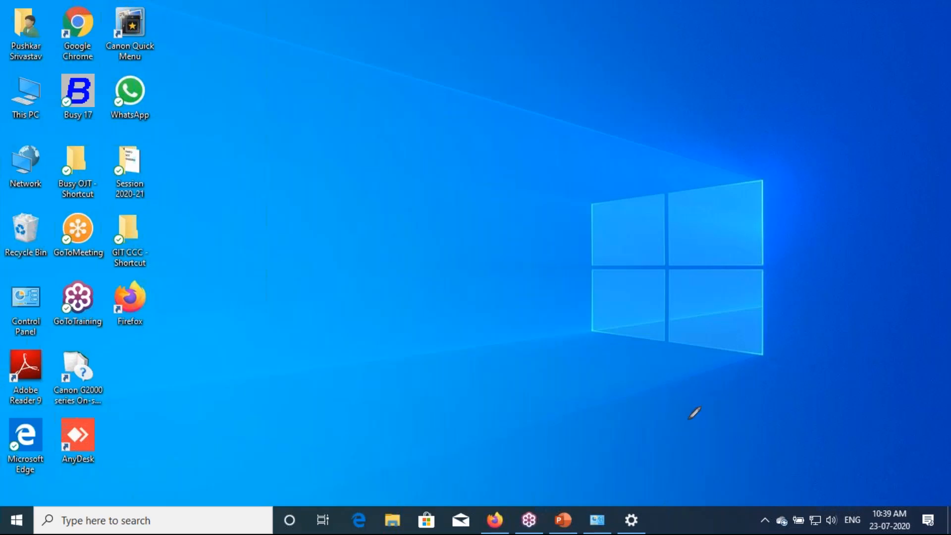
{"action": "left_click", "coordinate": [563, 520]}
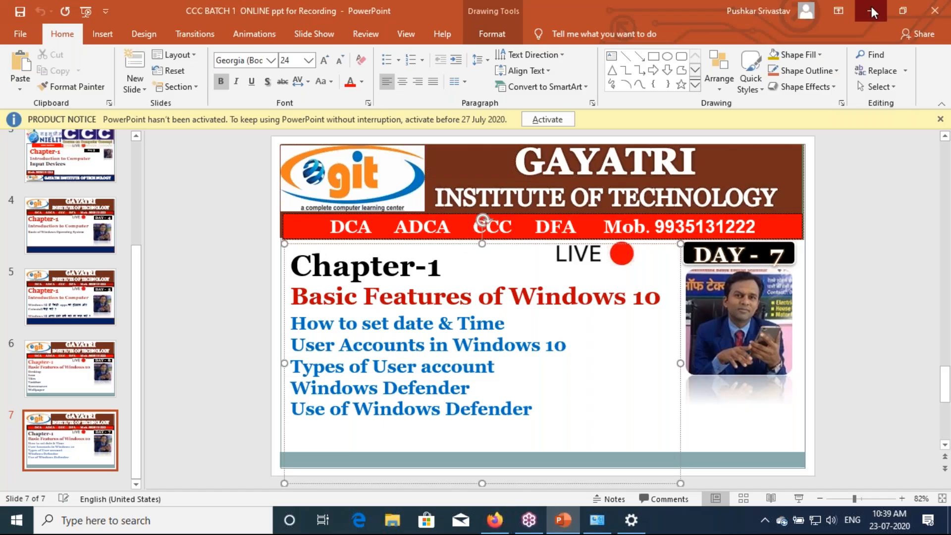
{"action": "left_click", "coordinate": [872, 9]}
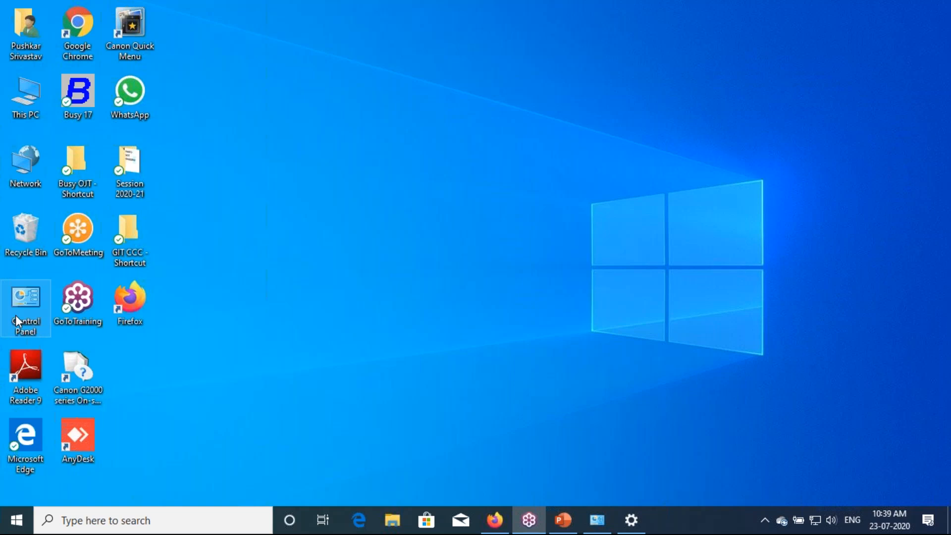
{"action": "double_click", "coordinate": [16, 315]}
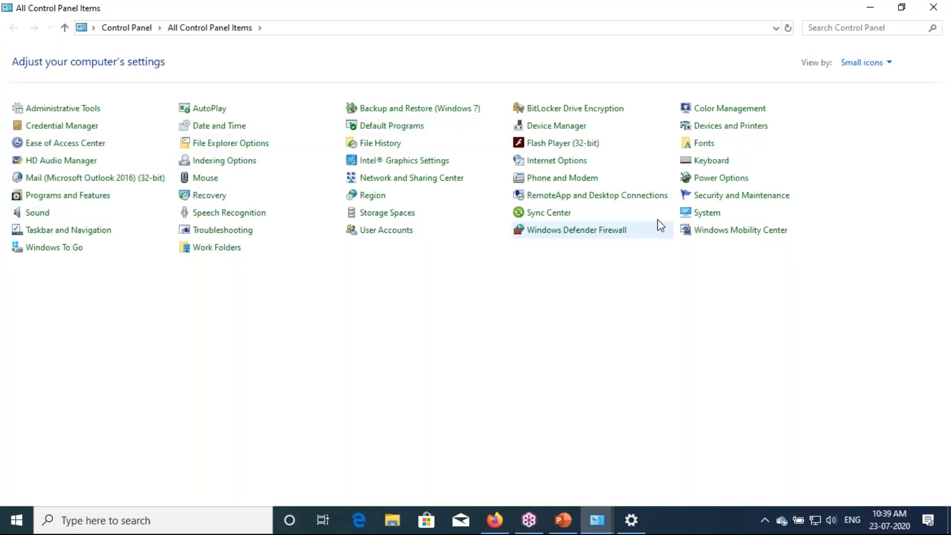
Open User Accounts, confirm four accounts exist on the PC, and return to User Accounts
{"action": "left_click", "coordinate": [403, 233]}
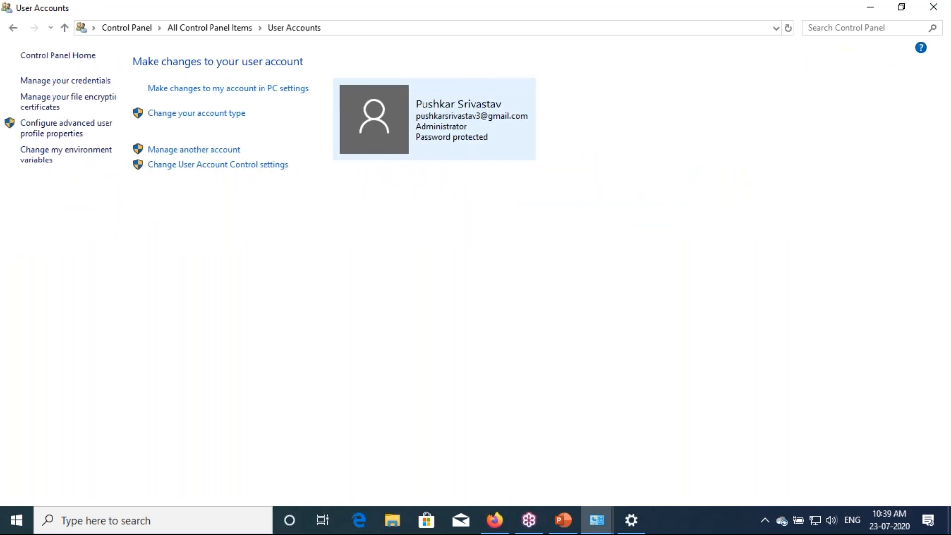
{"action": "left_click", "coordinate": [233, 151]}
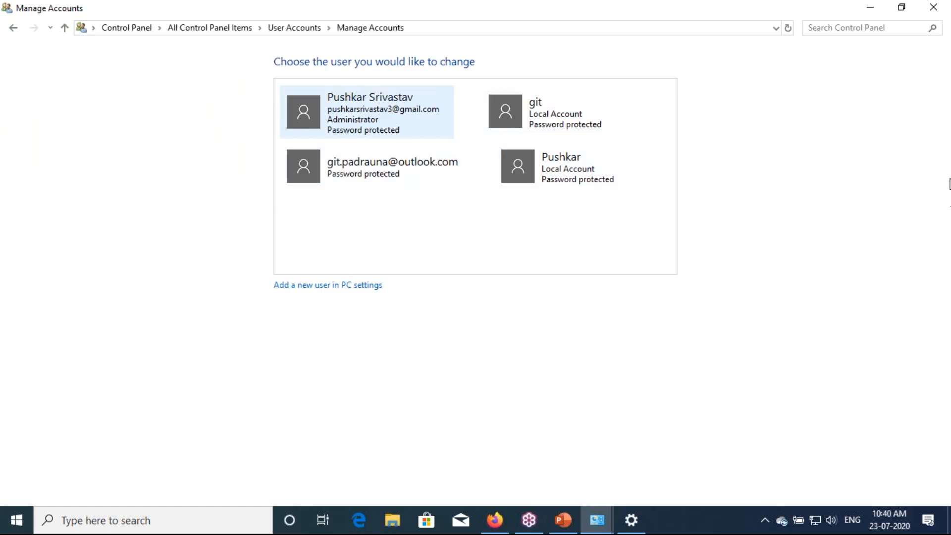
{"action": "left_click", "coordinate": [942, 195]}
{"action": "left_click", "coordinate": [845, 237]}
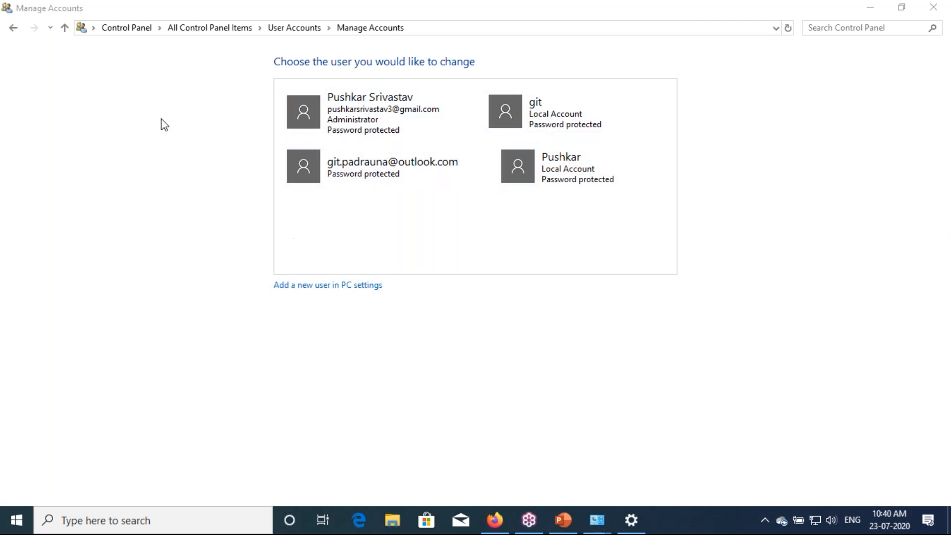
{"action": "left_click", "coordinate": [14, 29]}
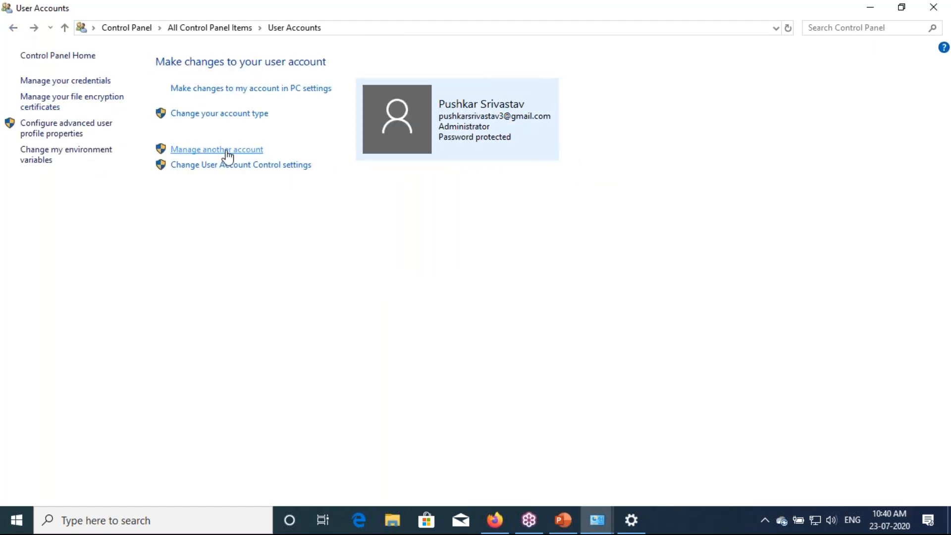
Delete the local git account together with its files
{"action": "left_click", "coordinate": [226, 152]}
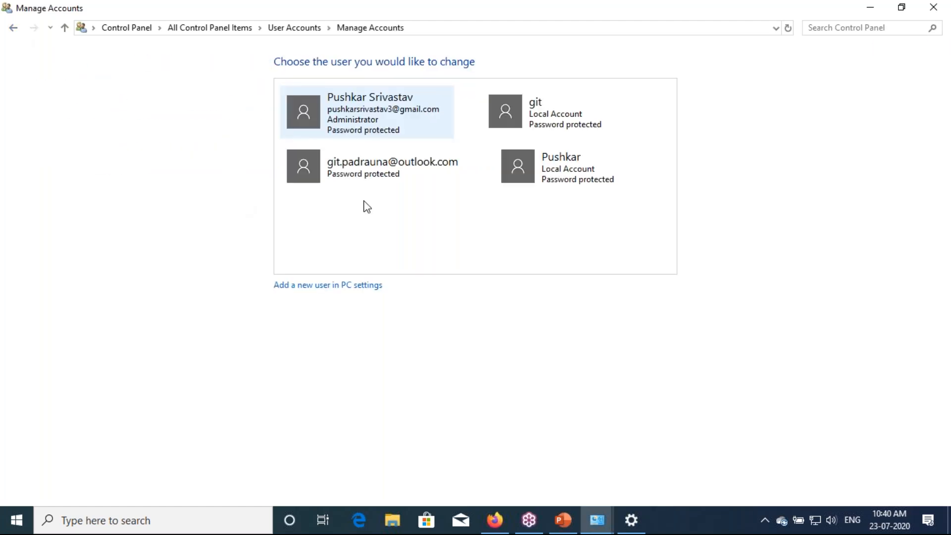
{"action": "left_click", "coordinate": [518, 127]}
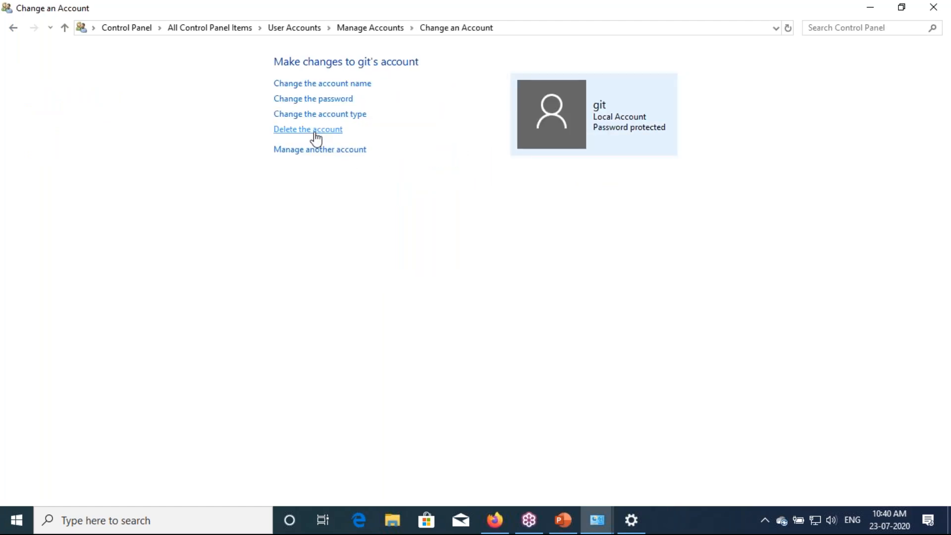
{"action": "left_click", "coordinate": [315, 132]}
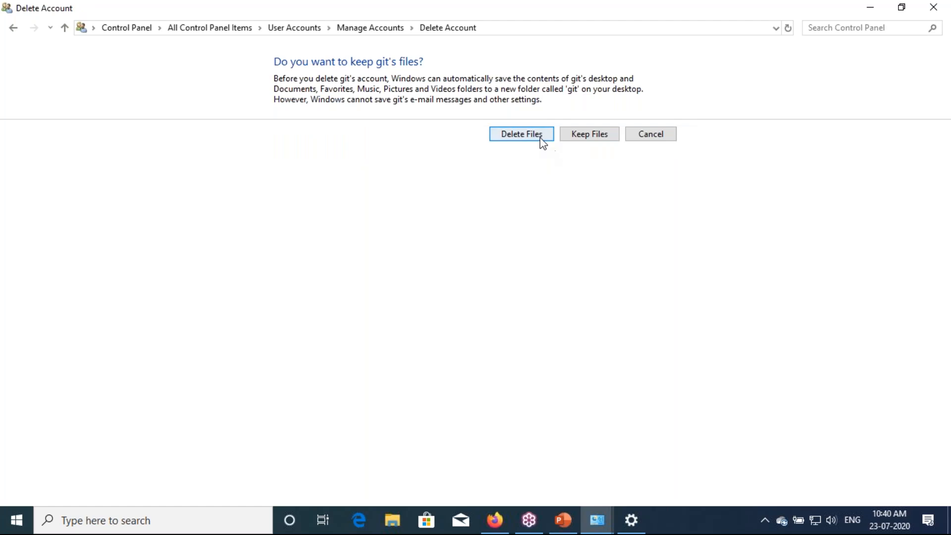
{"action": "left_click", "coordinate": [541, 139]}
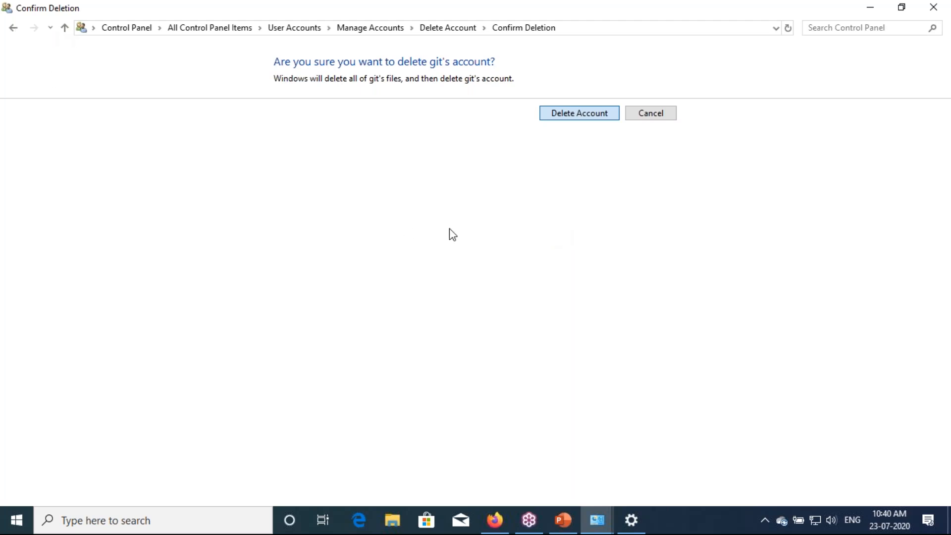
{"action": "key", "text": "Return"}
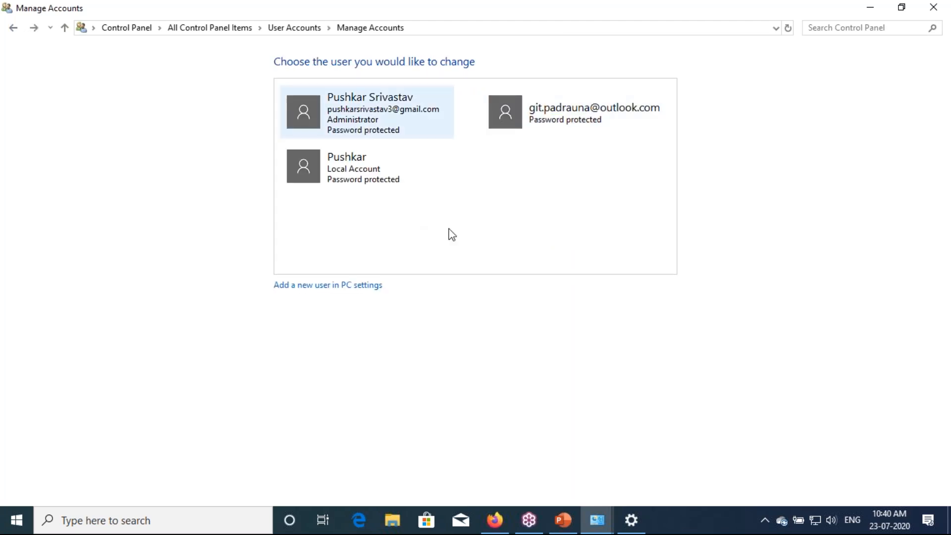
Delete the remaining local account and its files, then close Control Panel
{"action": "left_click", "coordinate": [352, 179]}
{"action": "left_click", "coordinate": [322, 132]}
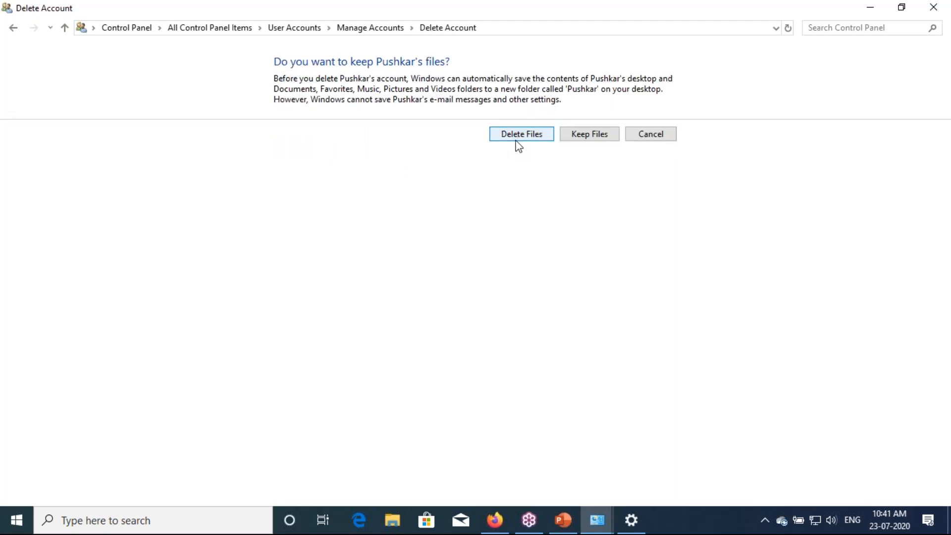
{"action": "left_click", "coordinate": [519, 140]}
{"action": "left_click", "coordinate": [564, 120]}
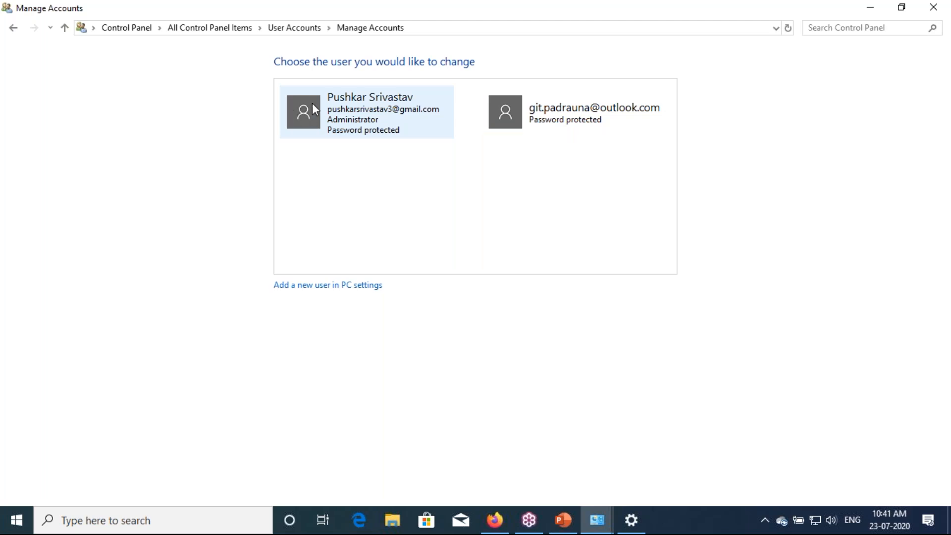
{"action": "left_click", "coordinate": [934, 7]}
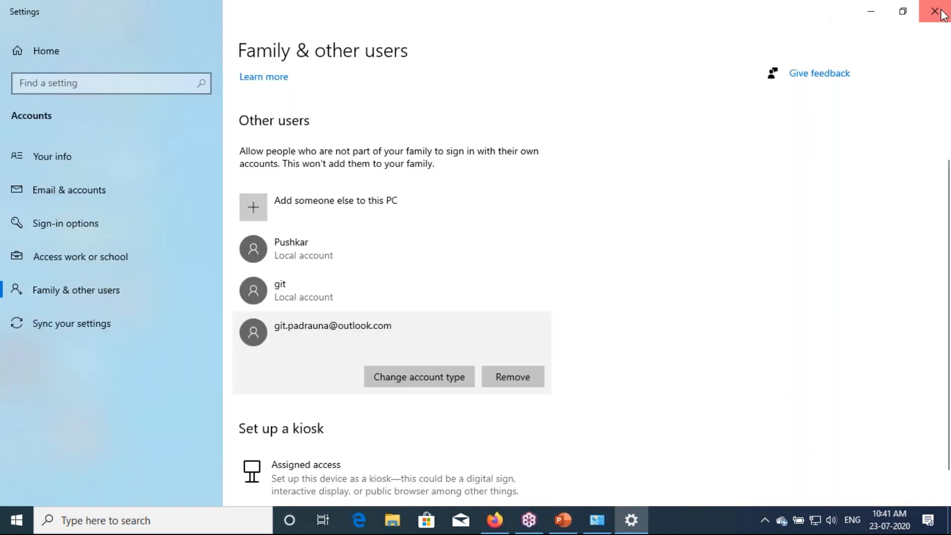
Reopen Settings with Win+I at Accounts > Your info, scrolled to Create your picture
{"action": "left_click", "coordinate": [936, 11]}
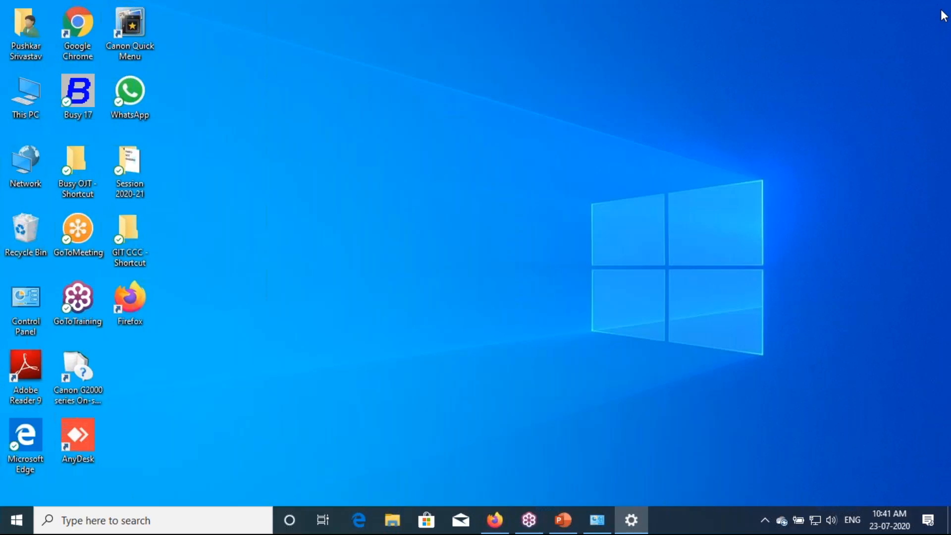
{"action": "key", "text": "super+i"}
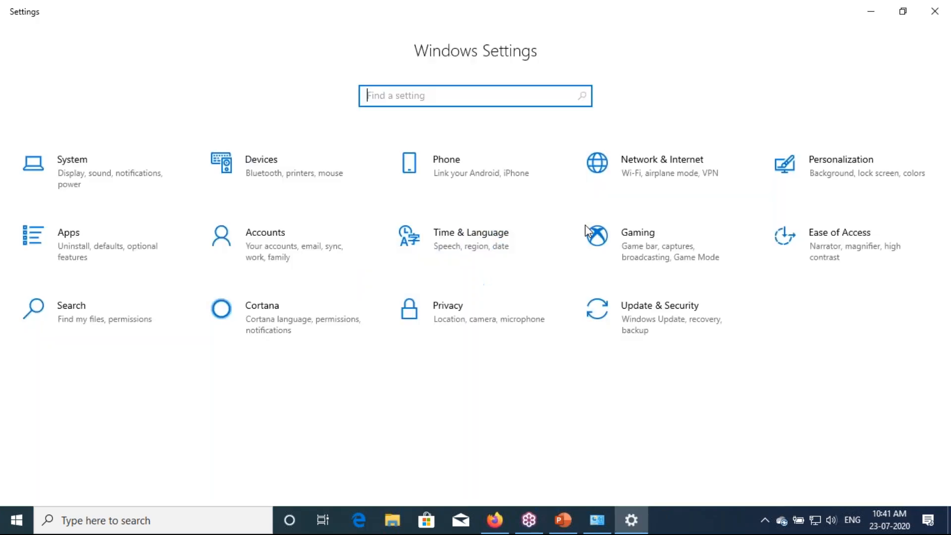
{"action": "left_click", "coordinate": [275, 245]}
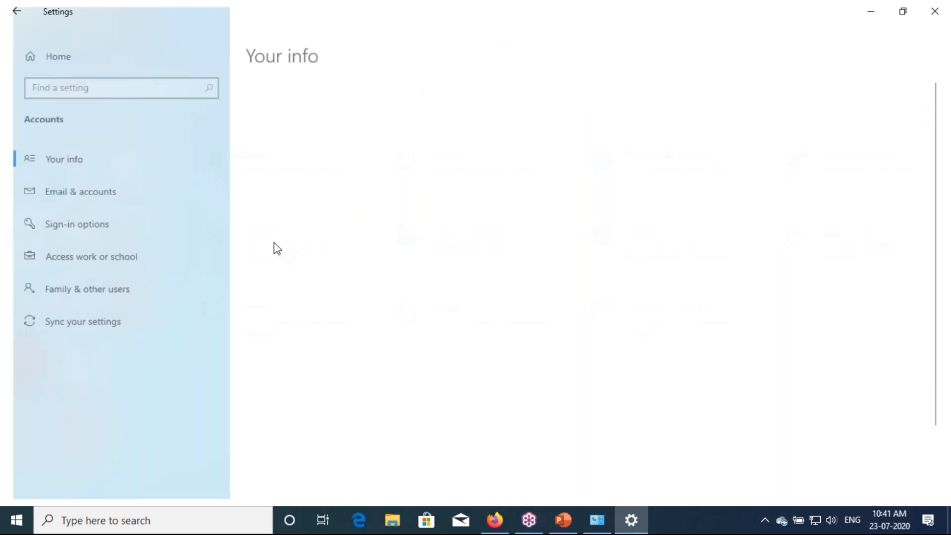
{"action": "scroll", "coordinate": [357, 112], "scroll_direction": "down", "scroll_amount": 1}
{"action": "scroll", "coordinate": [356, 111], "scroll_direction": "down", "scroll_amount": 1}
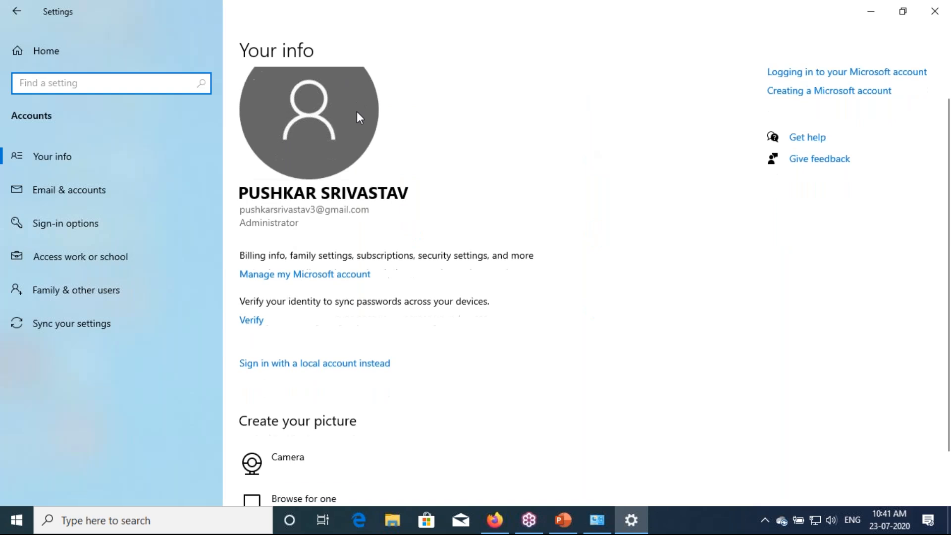
{"action": "scroll", "coordinate": [357, 112], "scroll_direction": "down", "scroll_amount": 1}
{"action": "scroll", "coordinate": [357, 112], "scroll_direction": "up", "scroll_amount": 1}
{"action": "scroll", "coordinate": [357, 112], "scroll_direction": "down", "scroll_amount": 2}
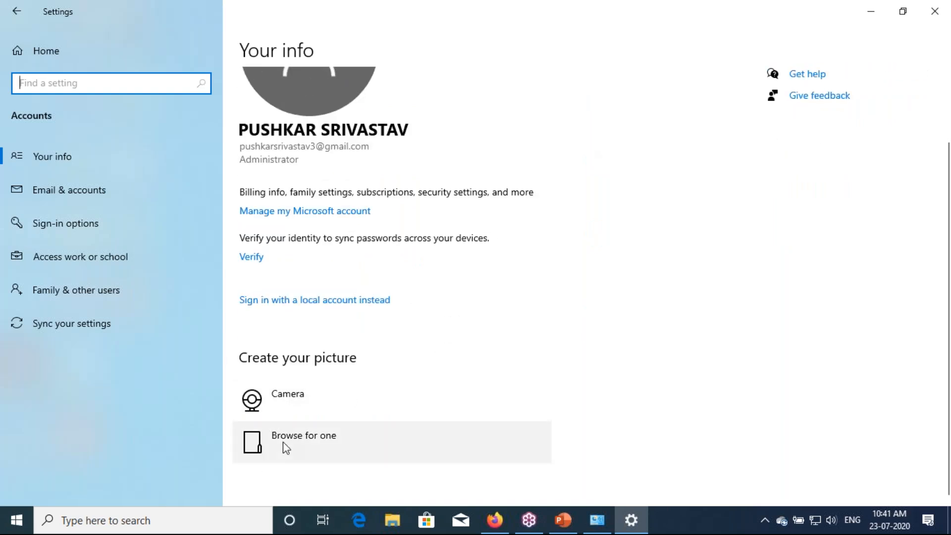
Take a camera photo for the account picture after clearing the camera-in-use error and allowing location
{"action": "left_click", "coordinate": [290, 408]}
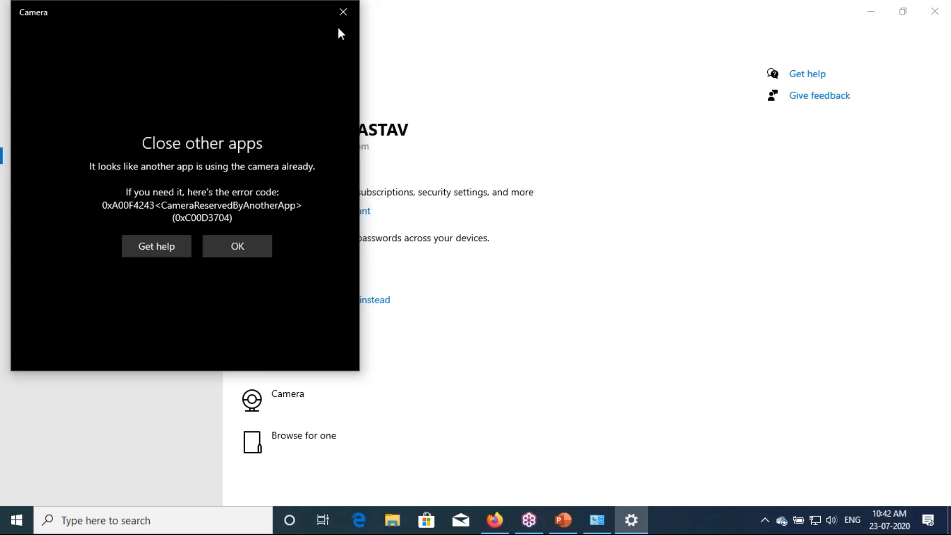
{"action": "left_click", "coordinate": [343, 11]}
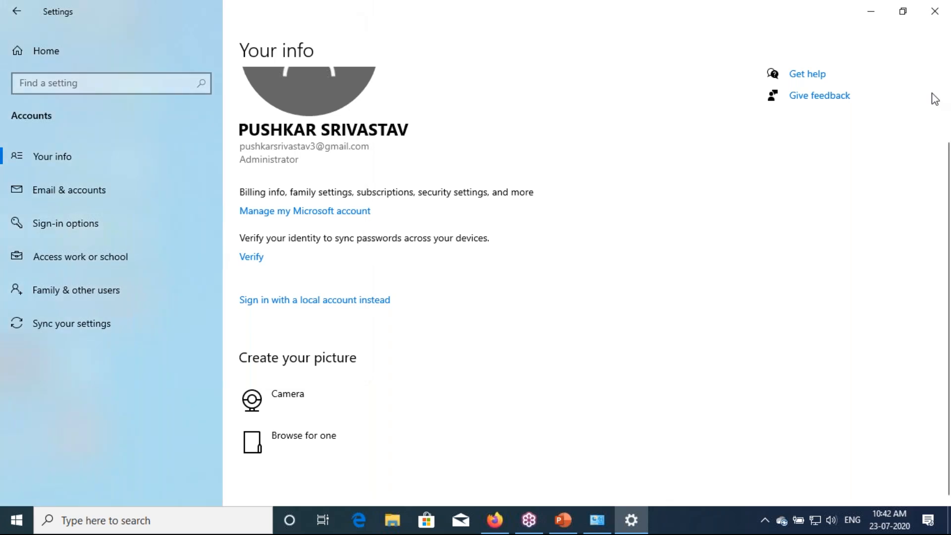
{"action": "left_click", "coordinate": [936, 113]}
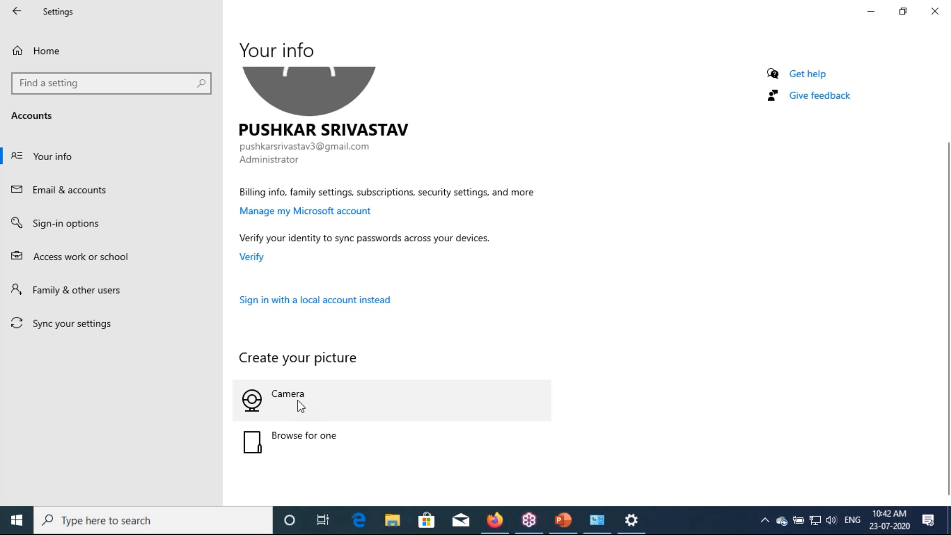
{"action": "left_click", "coordinate": [300, 406]}
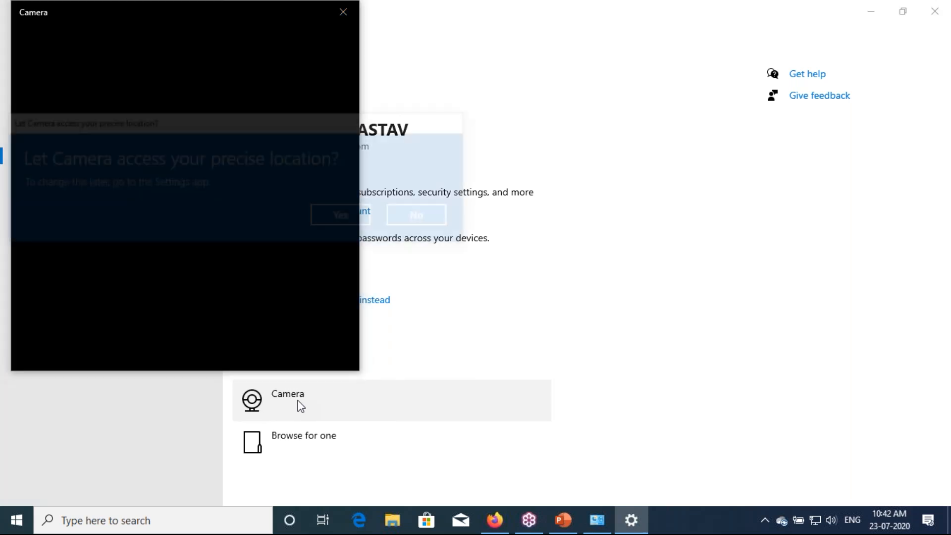
{"action": "left_click", "coordinate": [348, 221]}
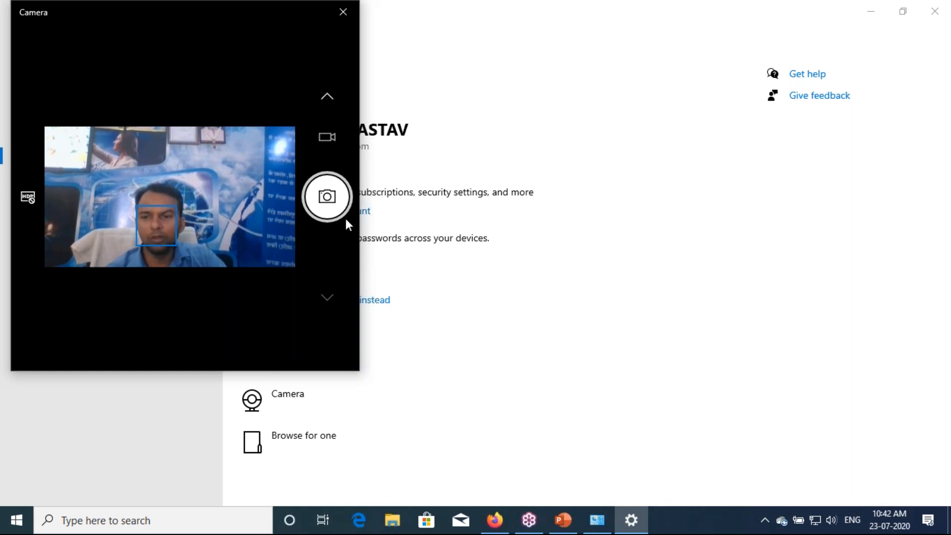
{"action": "left_click", "coordinate": [333, 198]}
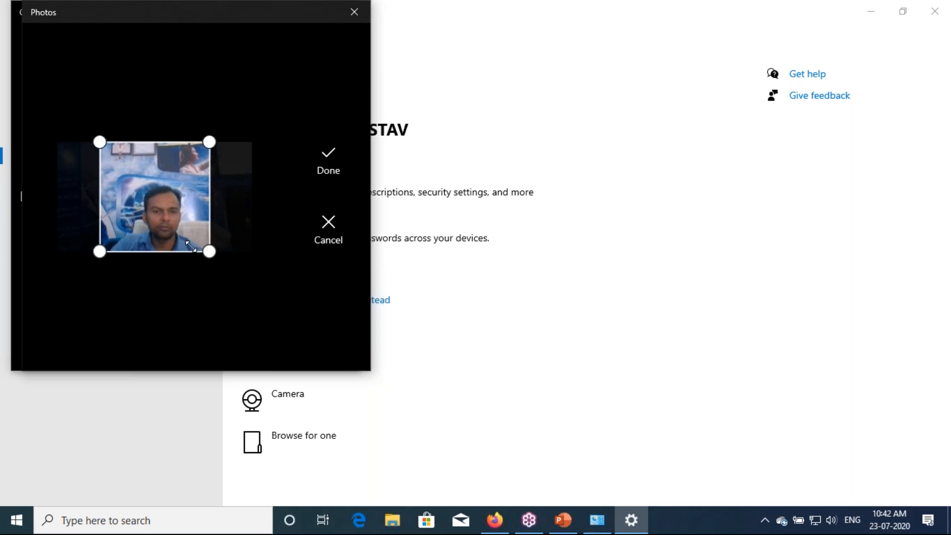
Crop the photo tighter at the top, left and right, and save it
{"action": "left_click_drag", "start_coordinate": [210, 251], "coordinate": [219, 257]}
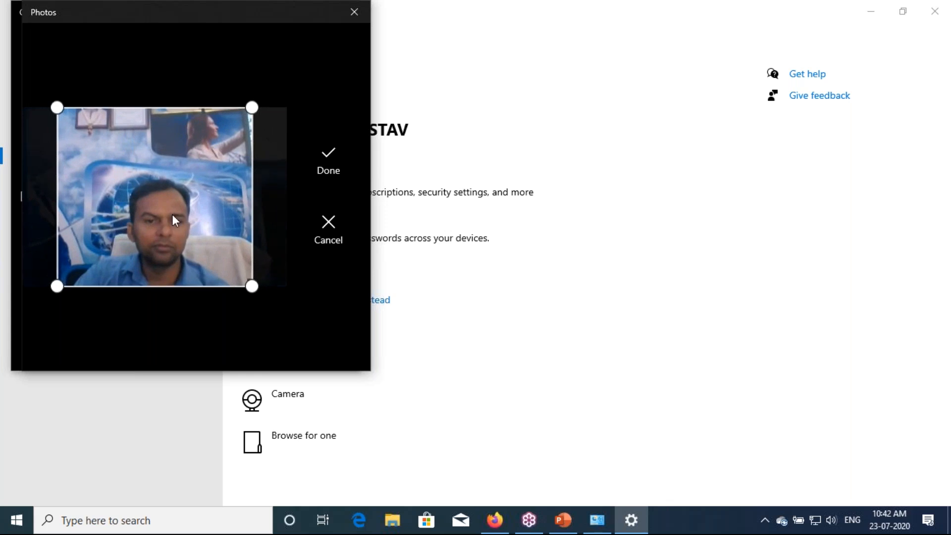
{"action": "left_click_drag", "start_coordinate": [154, 108], "coordinate": [157, 158]}
{"action": "left_click_drag", "start_coordinate": [56, 206], "coordinate": [86, 205]}
{"action": "left_click_drag", "start_coordinate": [255, 218], "coordinate": [250, 219]}
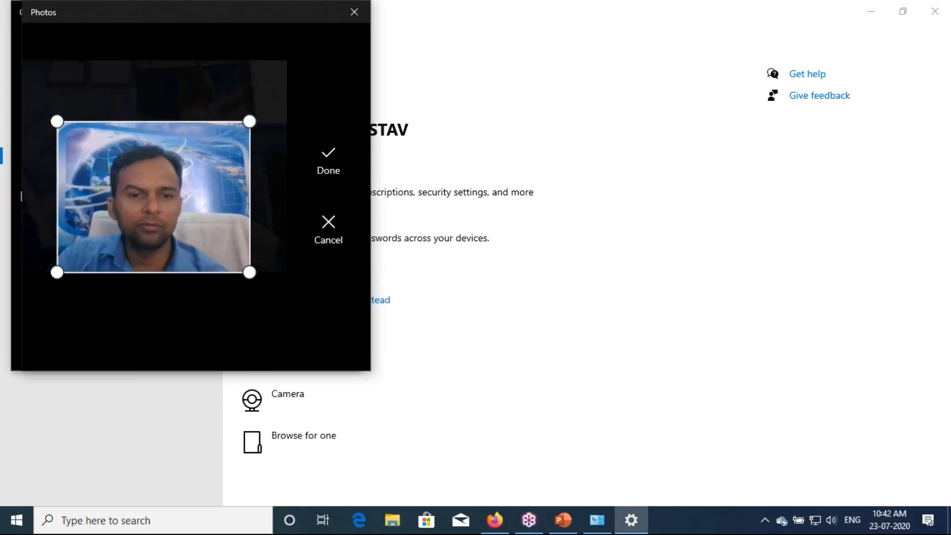
{"action": "left_click", "coordinate": [335, 166]}
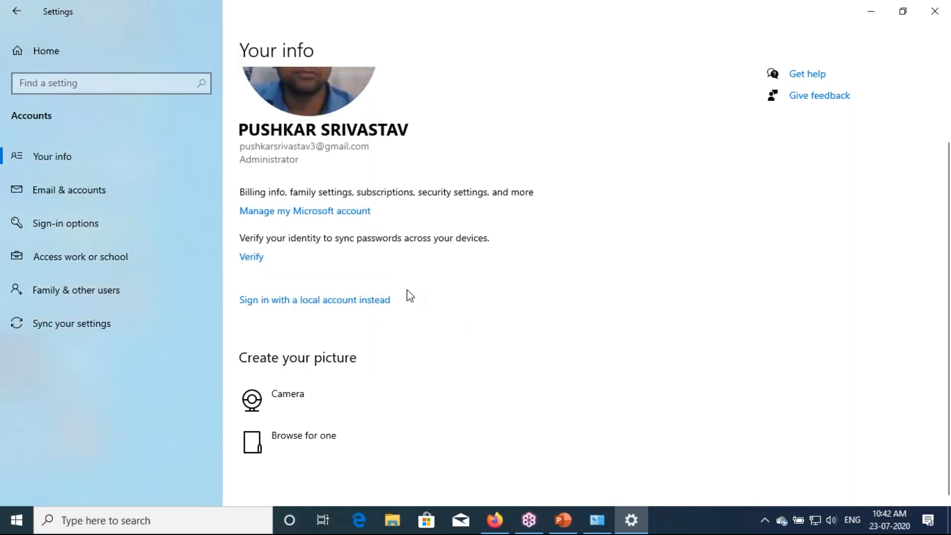
Browse for a picture file and show the contents of Local Disk (D:)
{"action": "scroll", "coordinate": [331, 171], "scroll_direction": "up", "scroll_amount": 2}
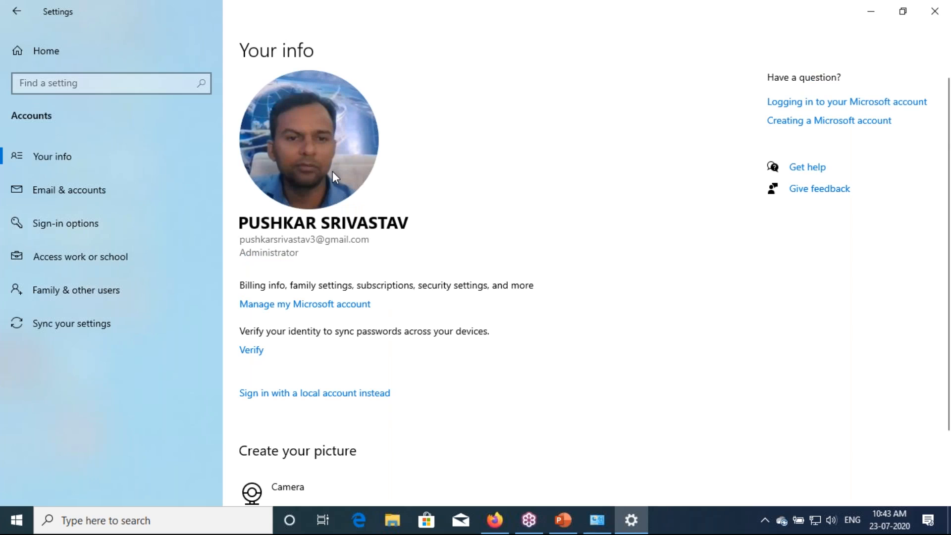
{"action": "scroll", "coordinate": [331, 171], "scroll_direction": "down", "scroll_amount": 2}
{"action": "scroll", "coordinate": [333, 173], "scroll_direction": "down", "scroll_amount": 1}
{"action": "scroll", "coordinate": [331, 171], "scroll_direction": "up", "scroll_amount": 3}
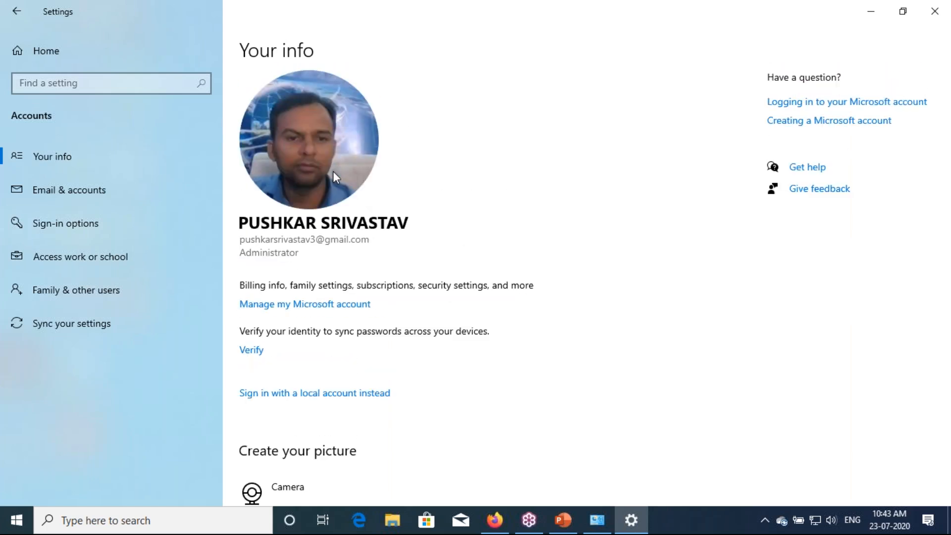
{"action": "scroll", "coordinate": [334, 177], "scroll_direction": "down", "scroll_amount": 1}
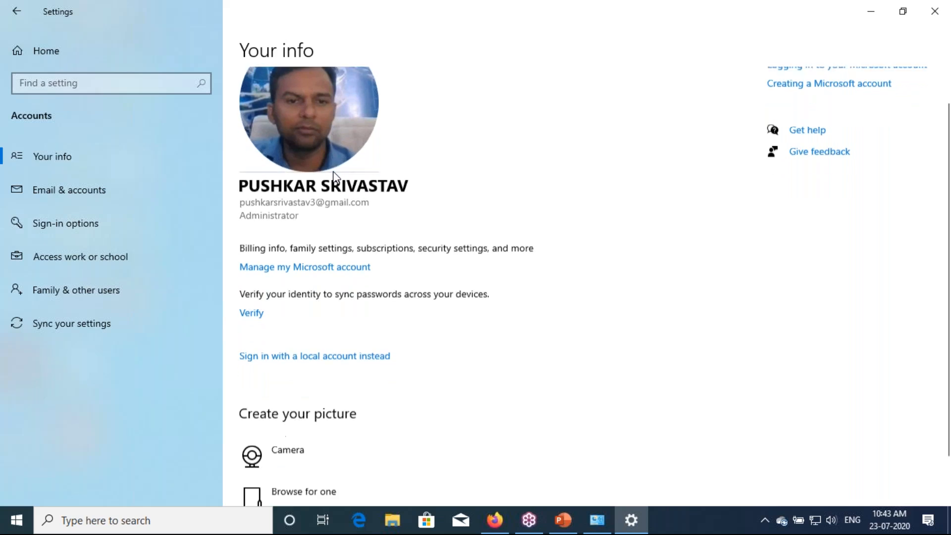
{"action": "scroll", "coordinate": [334, 177], "scroll_direction": "down", "scroll_amount": 2}
{"action": "left_click", "coordinate": [293, 445]}
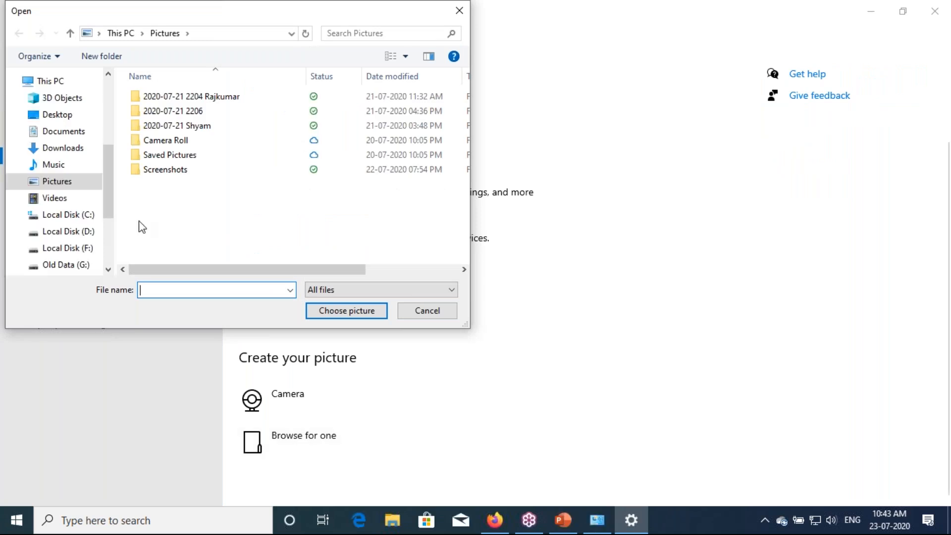
{"action": "left_click", "coordinate": [88, 232]}
Choose PHOTO 1 from Desktop > My Photo as the account picture
{"action": "double_click", "coordinate": [191, 113]}
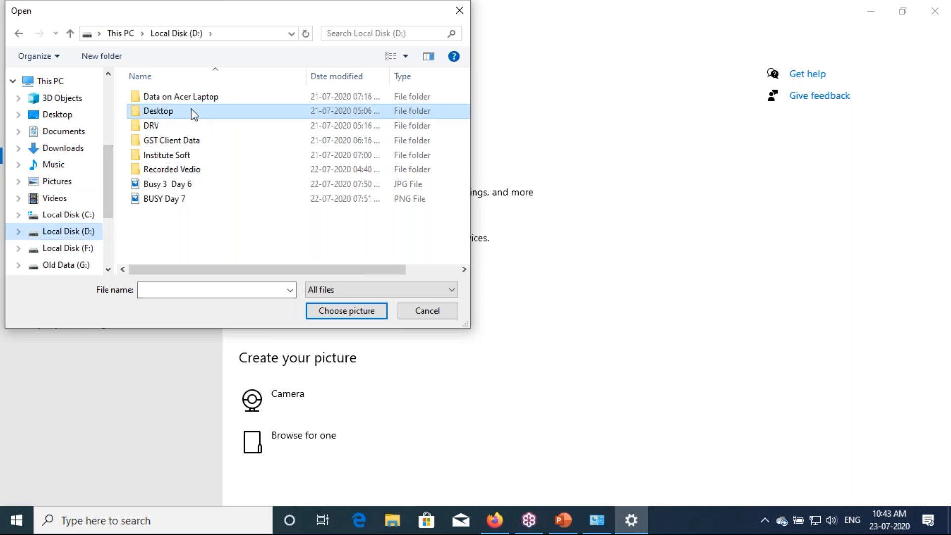
{"action": "scroll", "coordinate": [183, 181], "scroll_direction": "down", "scroll_amount": 2}
{"action": "left_click", "coordinate": [173, 241]}
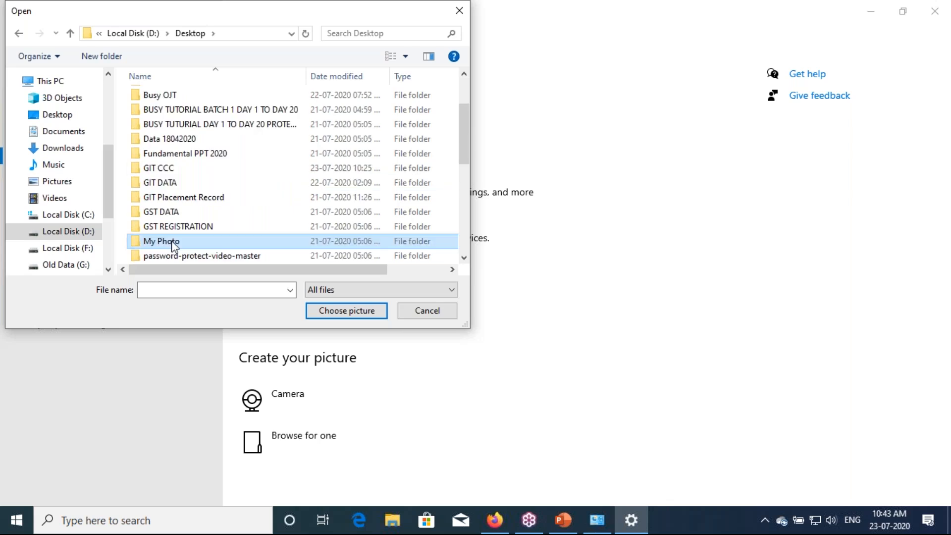
{"action": "double_click", "coordinate": [173, 243]}
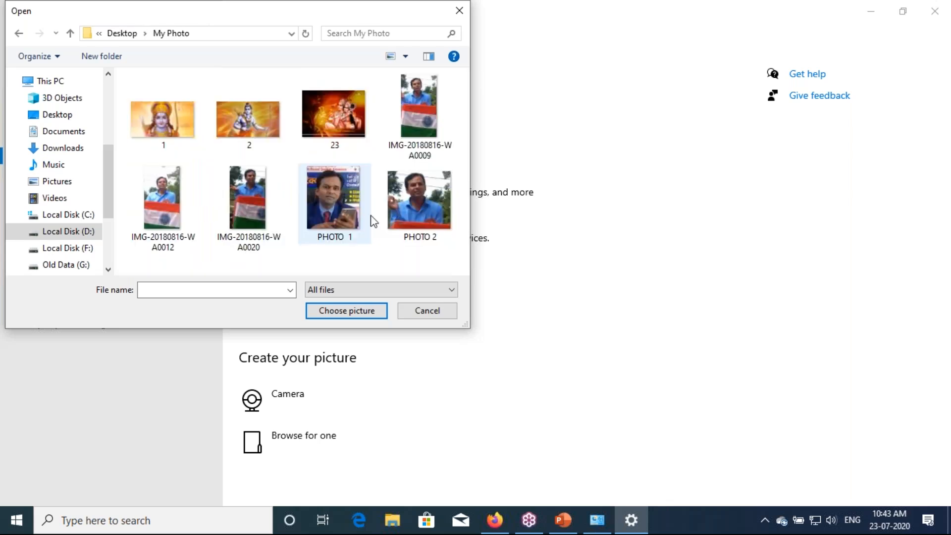
{"action": "left_click", "coordinate": [327, 239]}
{"action": "left_click", "coordinate": [344, 311]}
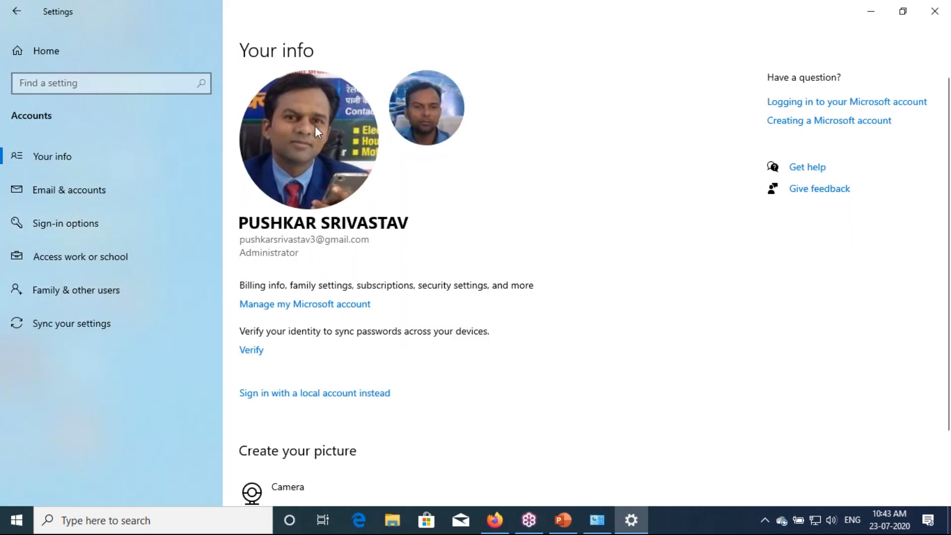
Return from the account picture page to the Settings home page, then close Settings
{"action": "scroll", "coordinate": [317, 130], "scroll_direction": "down", "scroll_amount": 3}
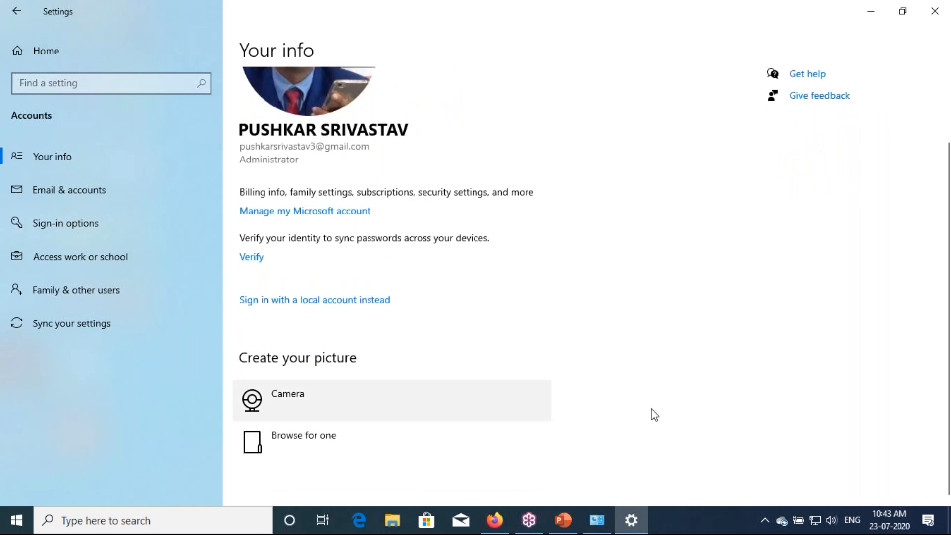
{"action": "left_click", "coordinate": [946, 205]}
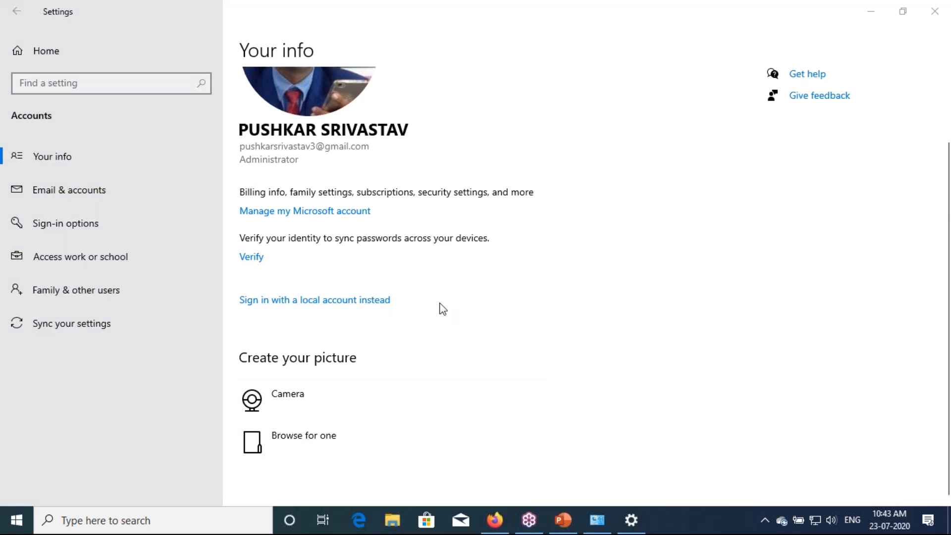
{"action": "scroll", "coordinate": [443, 308], "scroll_direction": "up", "scroll_amount": 1}
{"action": "scroll", "coordinate": [442, 308], "scroll_direction": "up", "scroll_amount": 3}
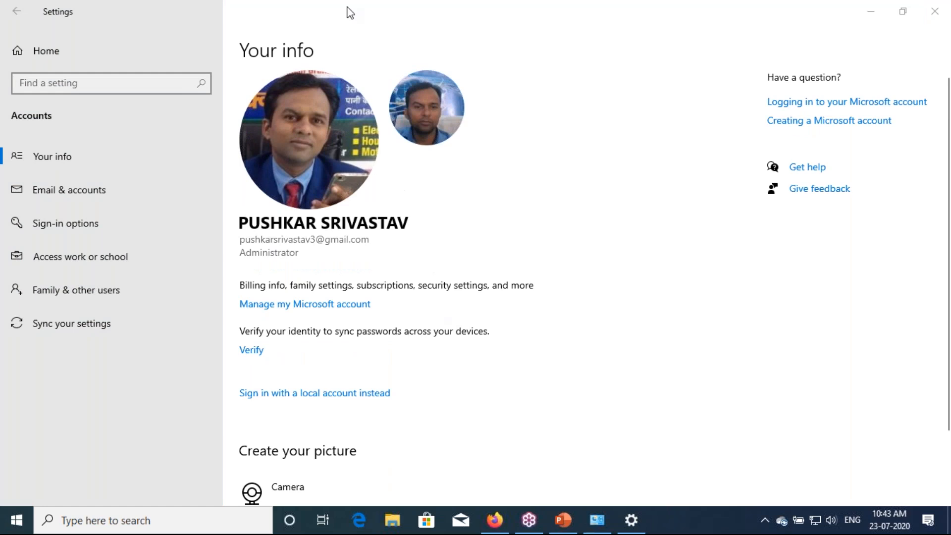
{"action": "left_click", "coordinate": [18, 14]}
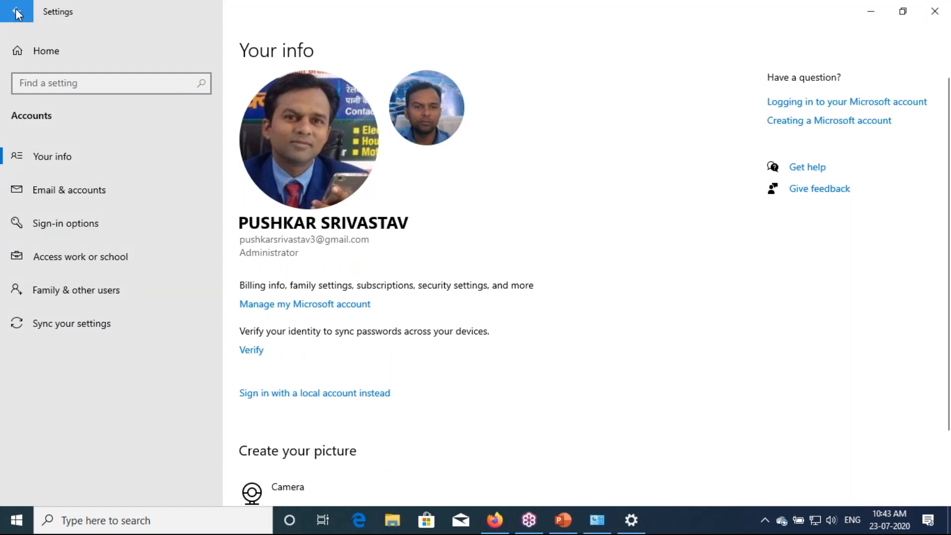
{"action": "left_click", "coordinate": [18, 14]}
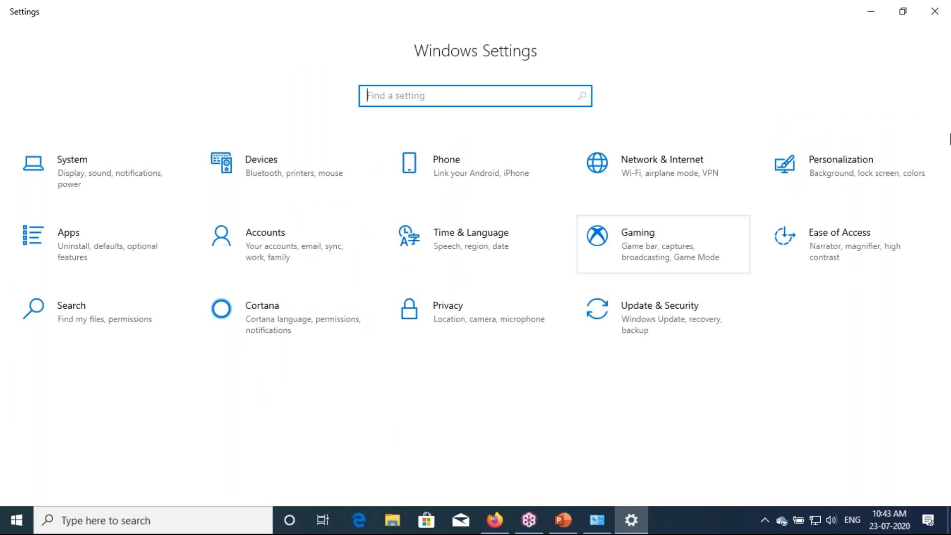
{"action": "left_click", "coordinate": [939, 12]}
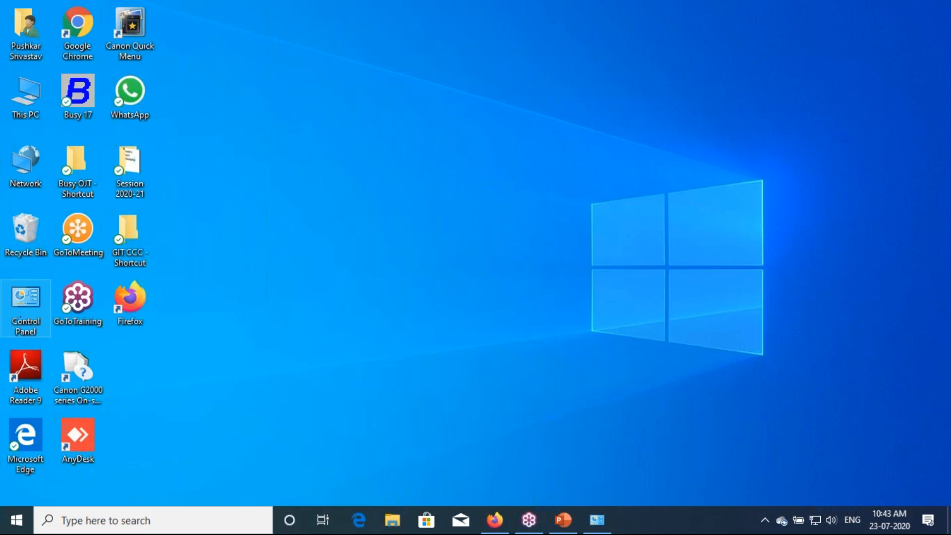
Confirm the new picture in Control Panel's User Accounts, then go back to PowerPoint slide 7
{"action": "double_click", "coordinate": [26, 300]}
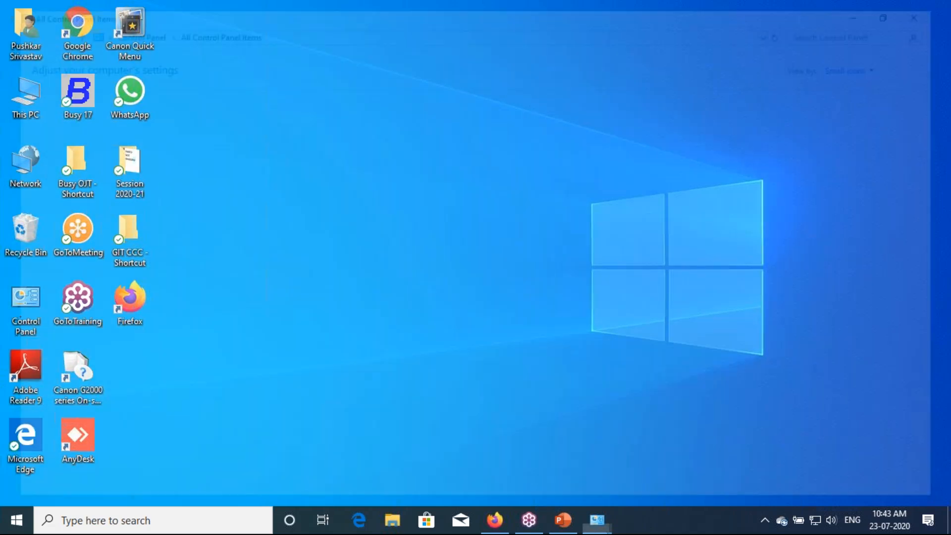
{"action": "left_click", "coordinate": [379, 237]}
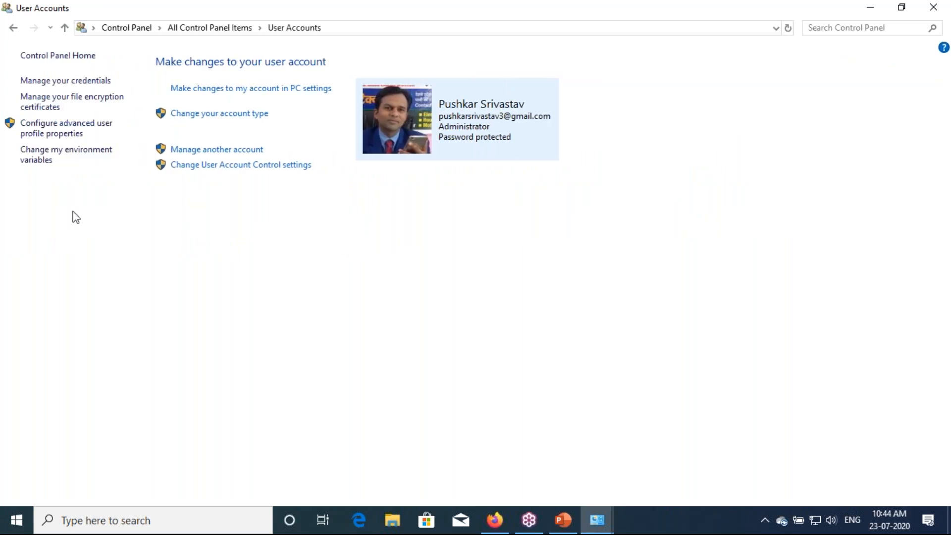
{"action": "left_click", "coordinate": [933, 9]}
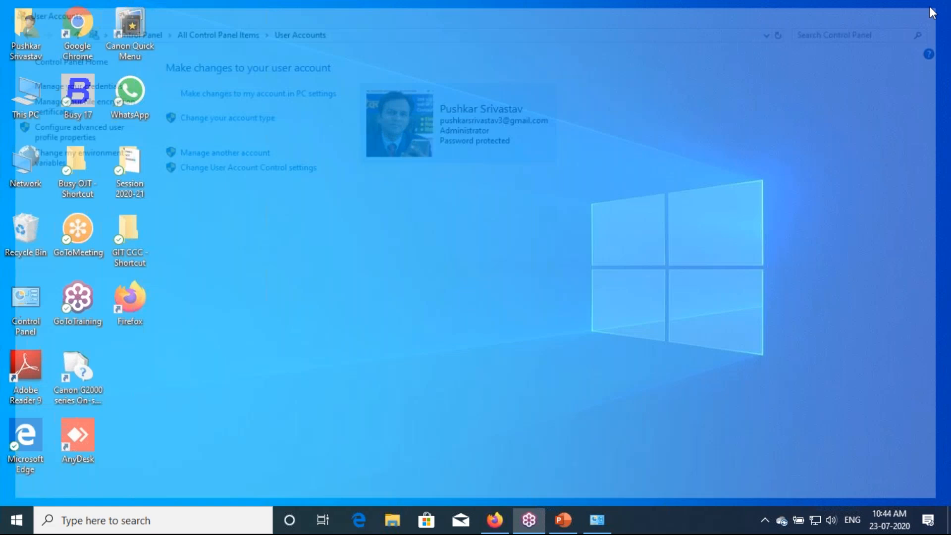
{"action": "left_click", "coordinate": [570, 518]}
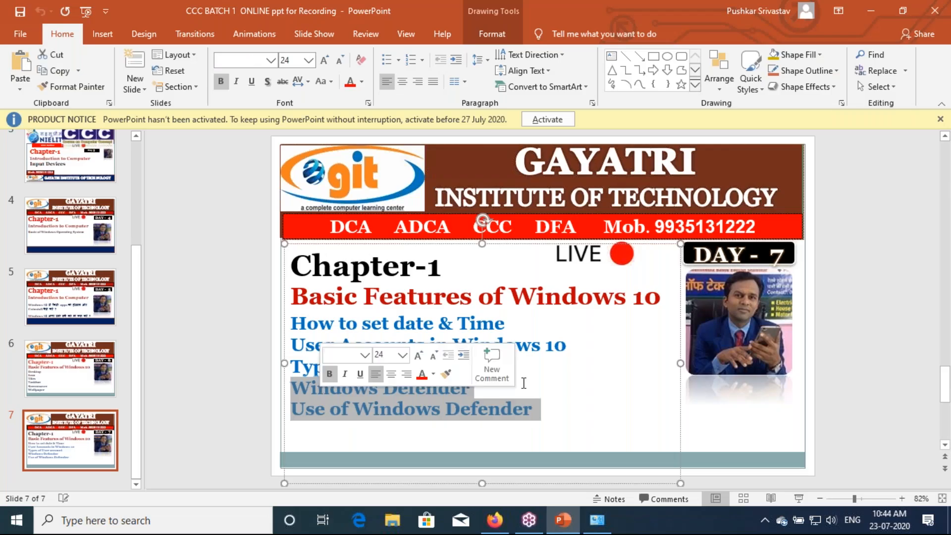
{"action": "left_click", "coordinate": [524, 383]}
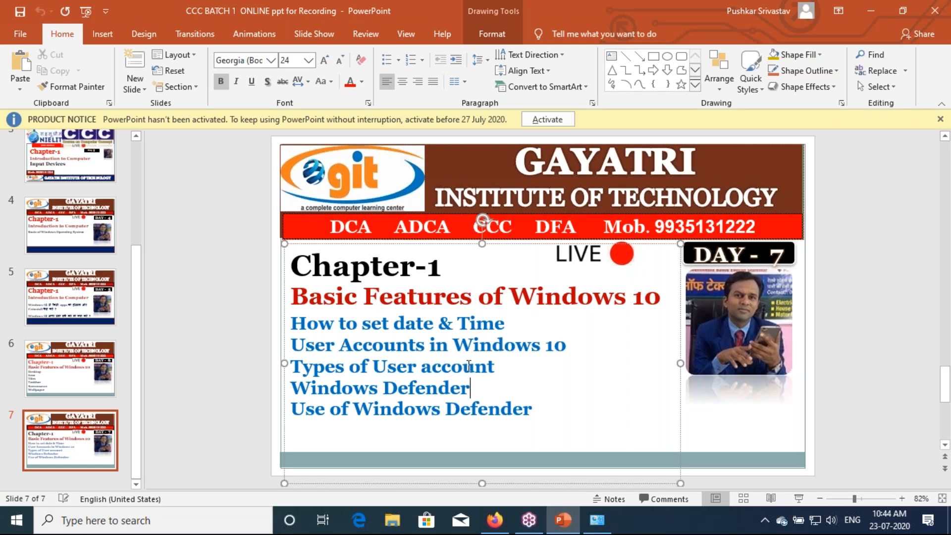